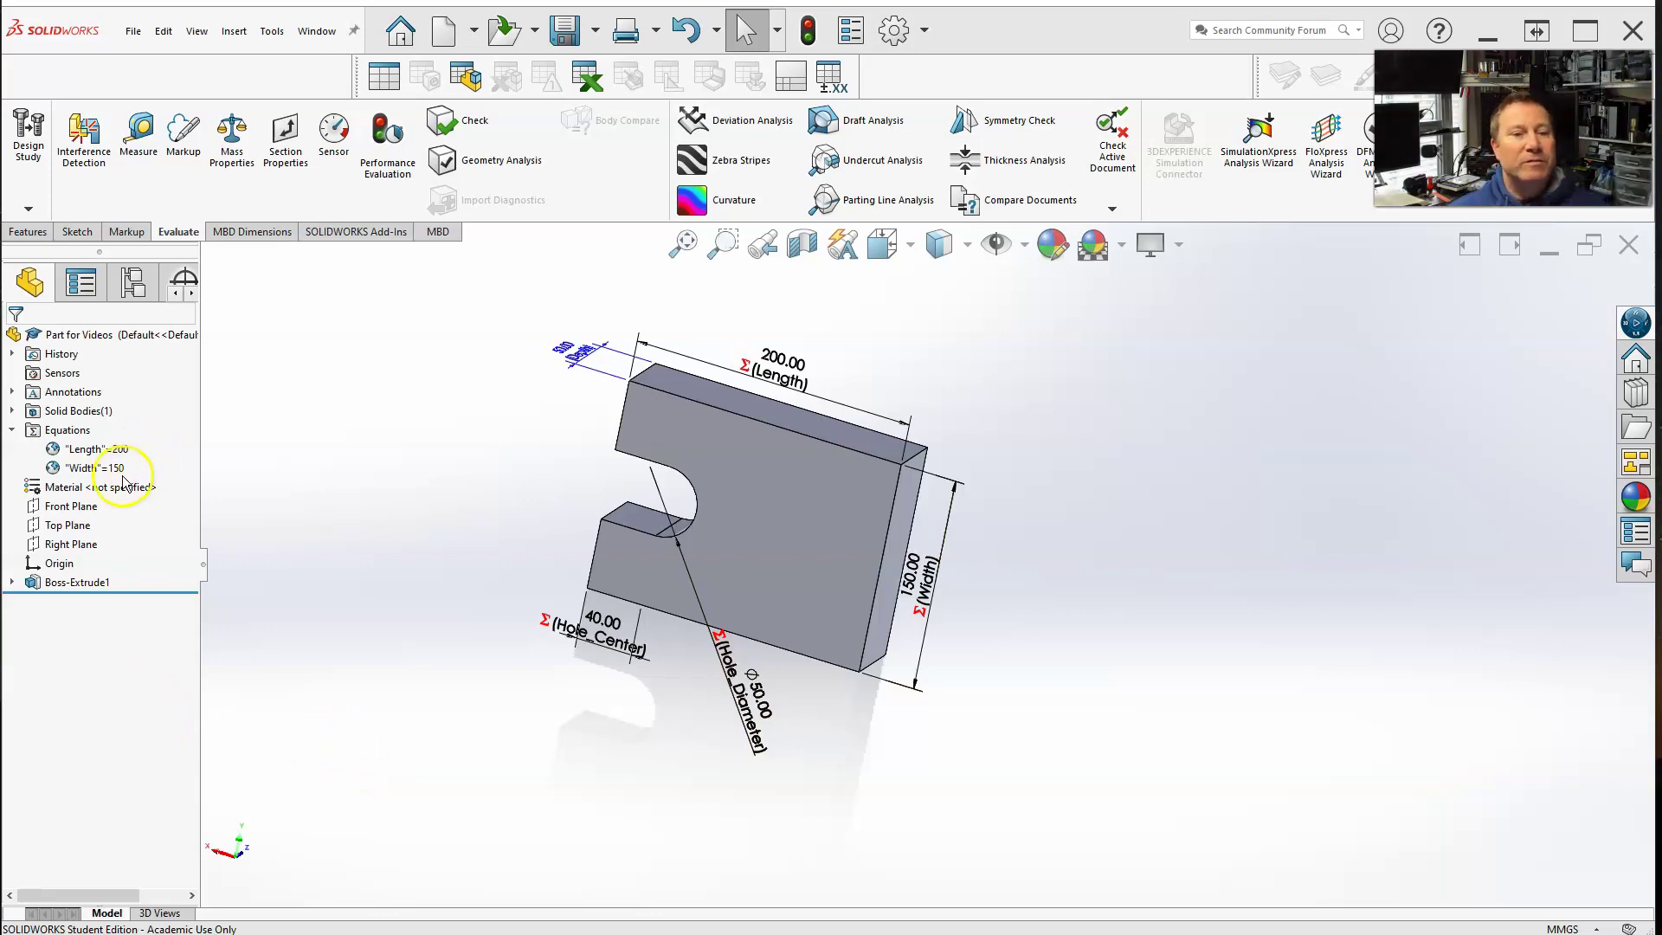
Open Manage Equations from the part's Equations folder and switch to Ordered View.
{"action": "left_click", "coordinate": [73, 432]}
{"action": "right_click", "coordinate": [73, 432]}
{"action": "left_click", "coordinate": [126, 439]}
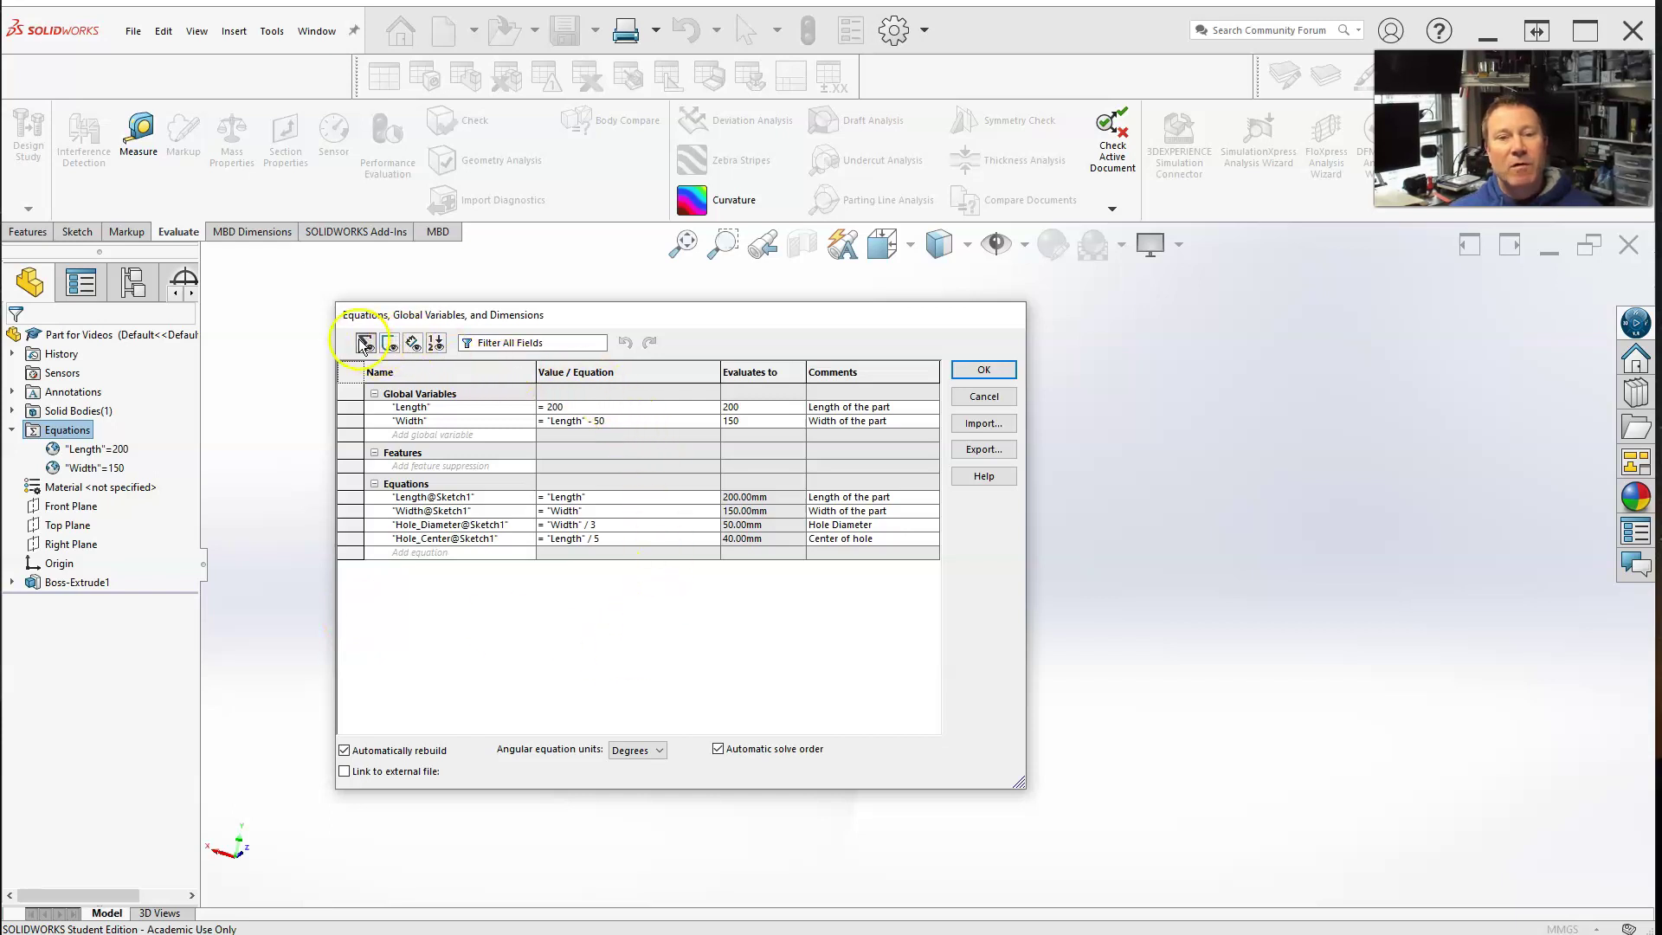
{"action": "left_click", "coordinate": [437, 344]}
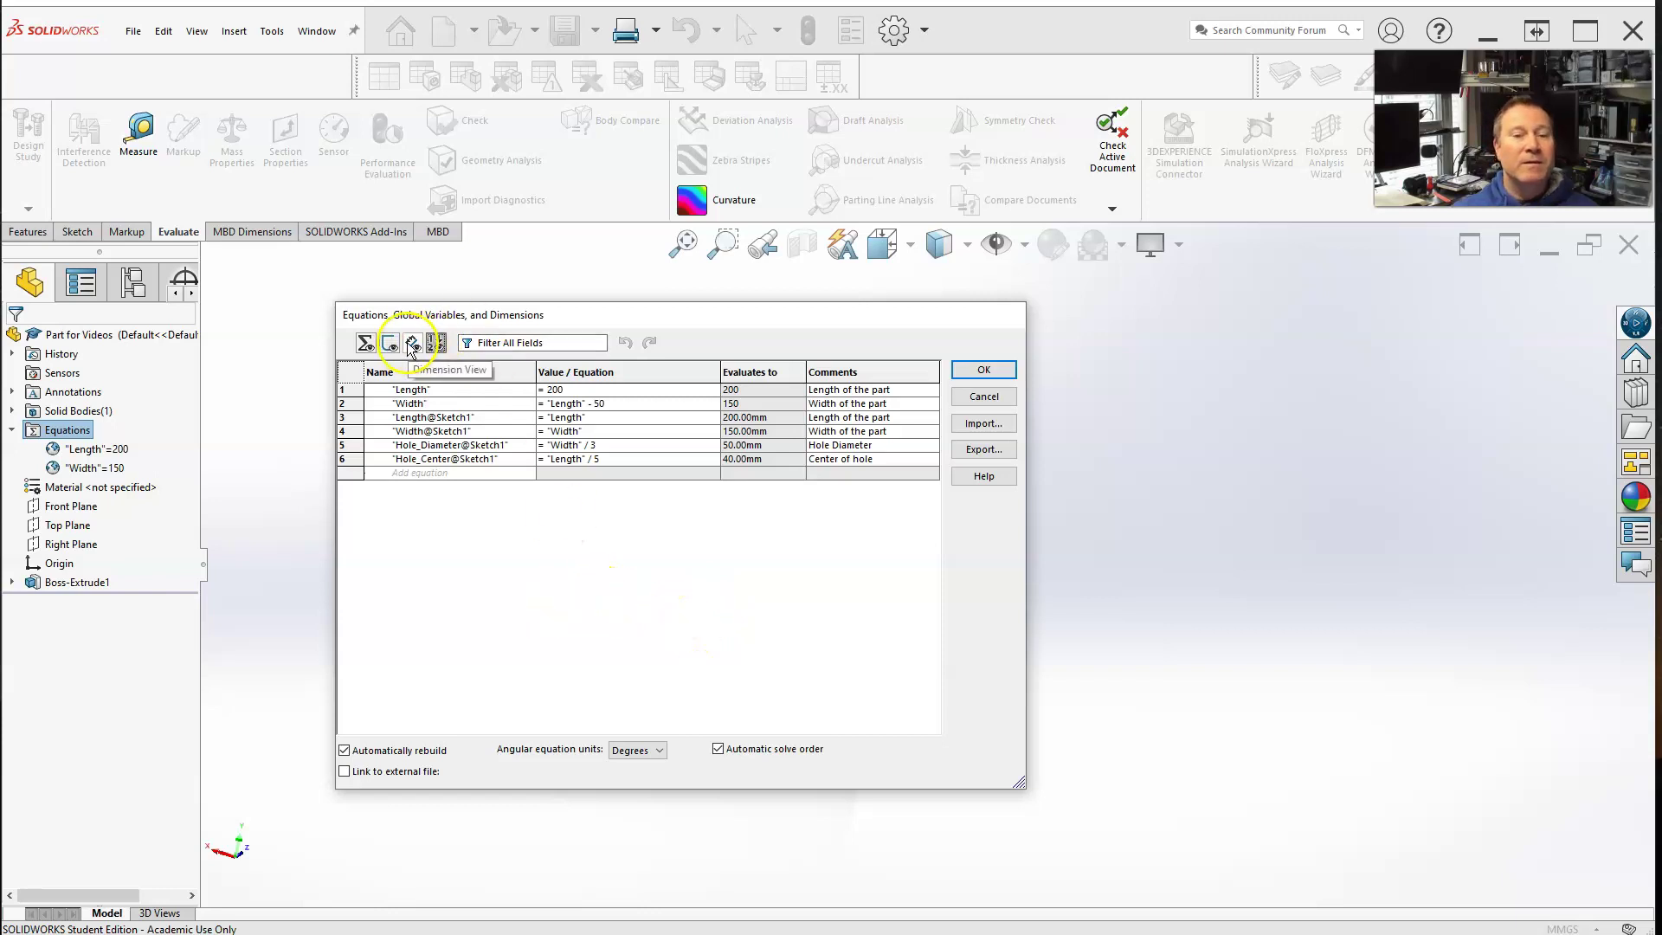
Switch the Equations dialog to Dimension View, showing Depth@Boss-Extrude1 at 50mm.
{"action": "left_click", "coordinate": [412, 344]}
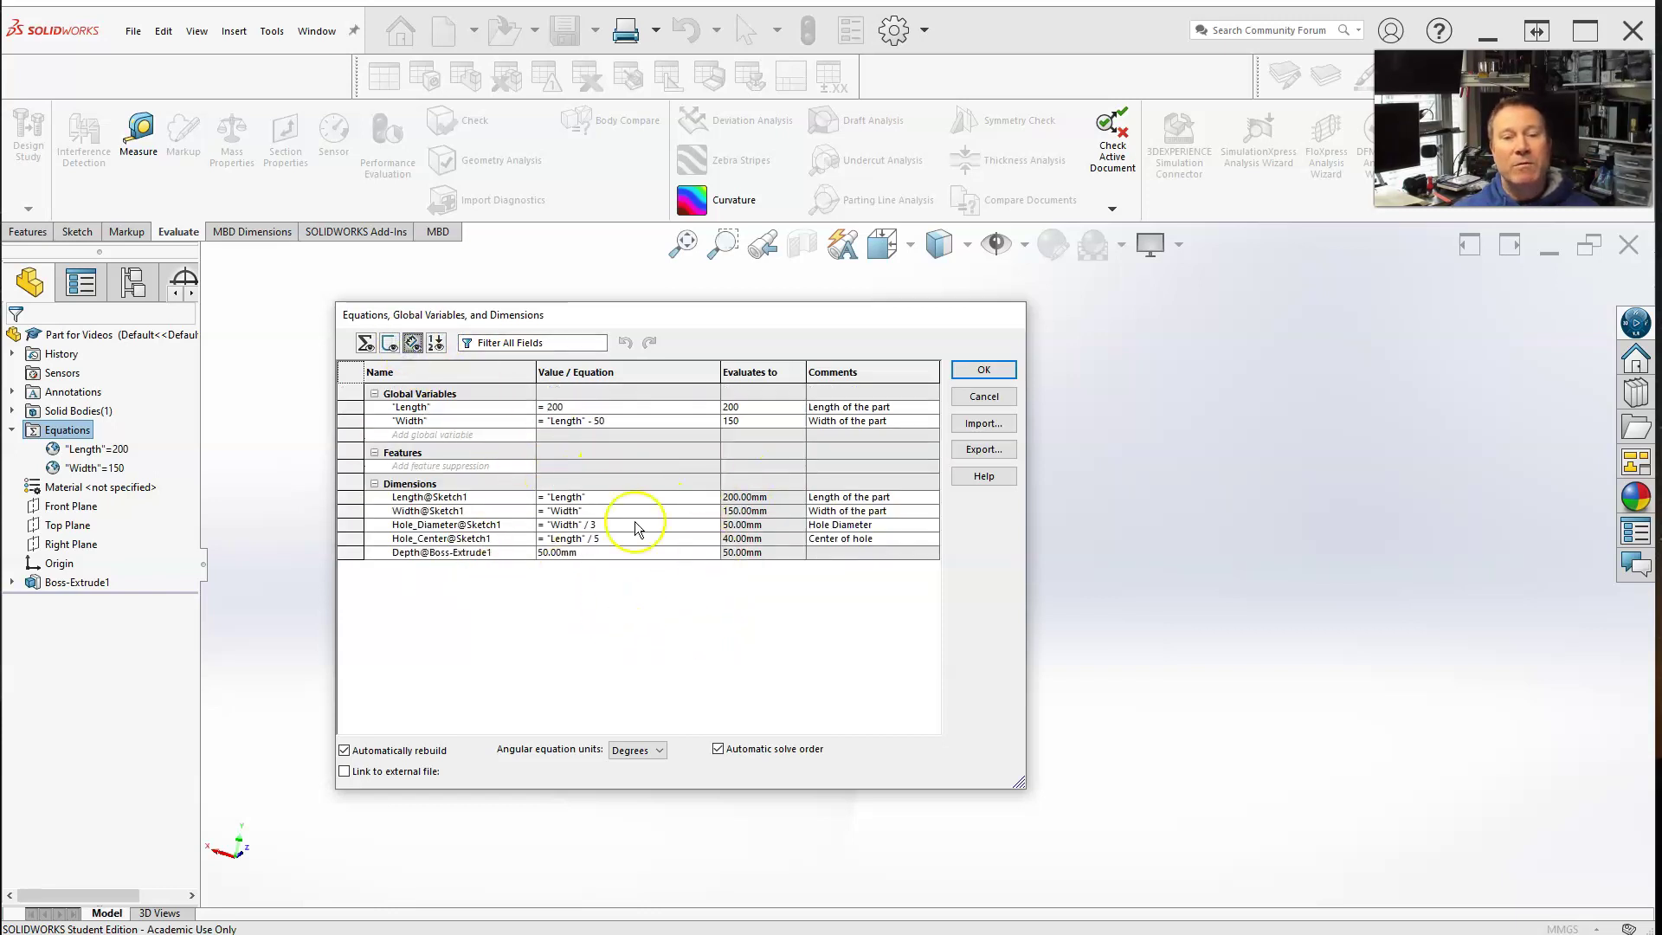
{"action": "left_click_drag", "start_coordinate": [617, 320], "coordinate": [928, 328]}
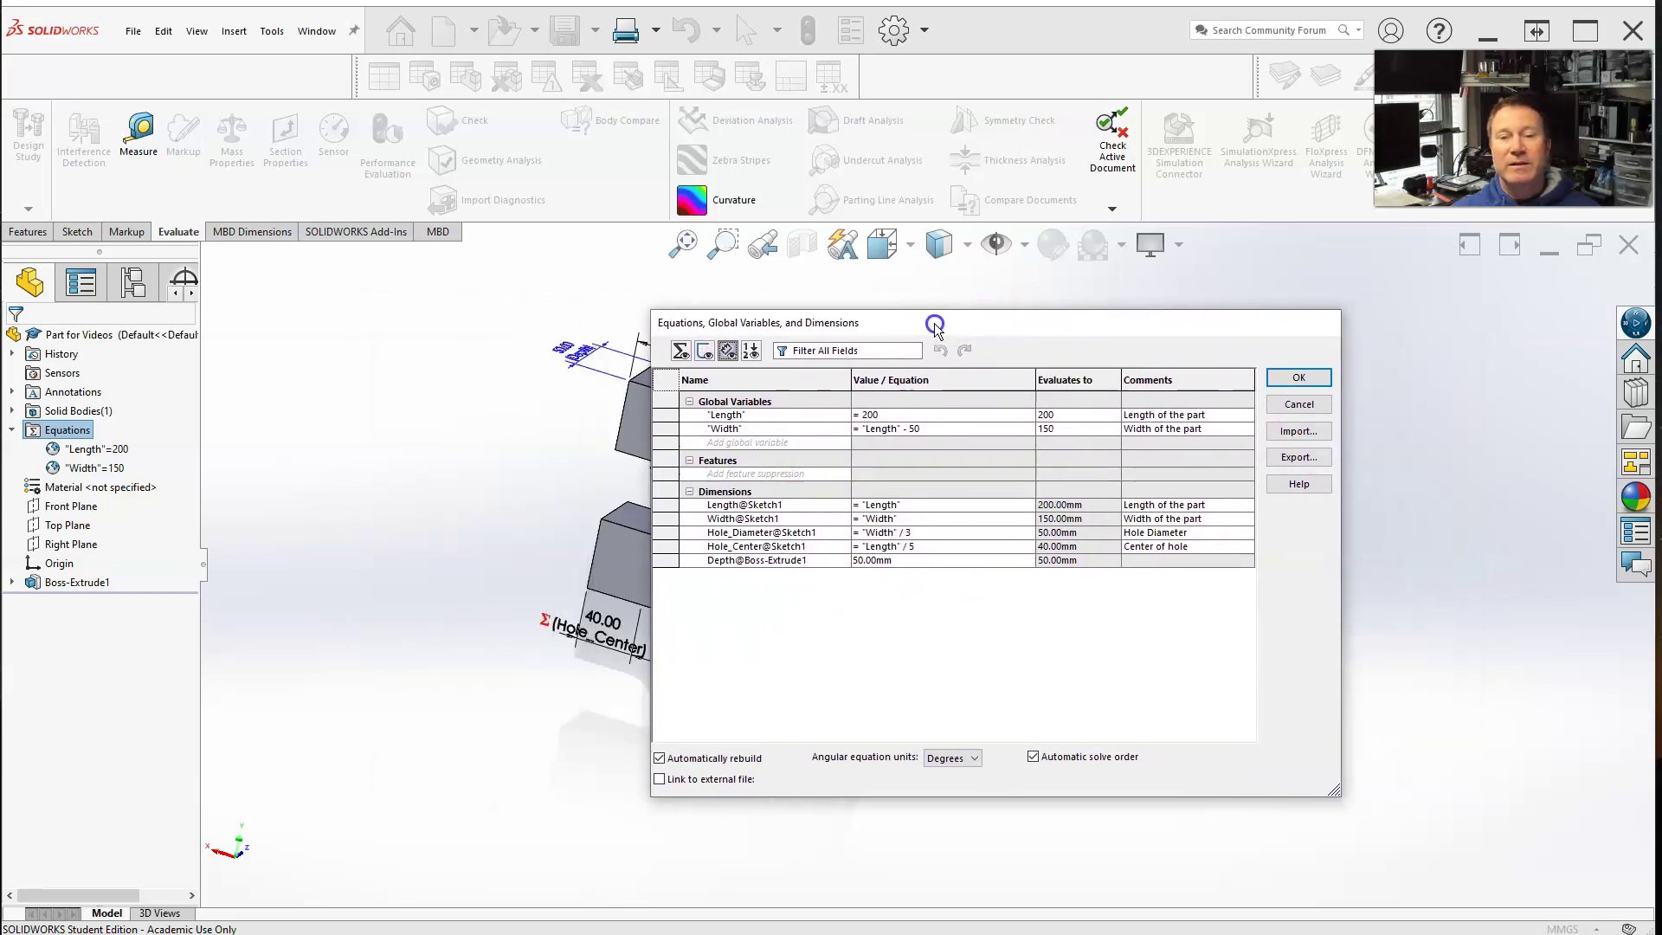
{"action": "left_click", "coordinate": [678, 352]}
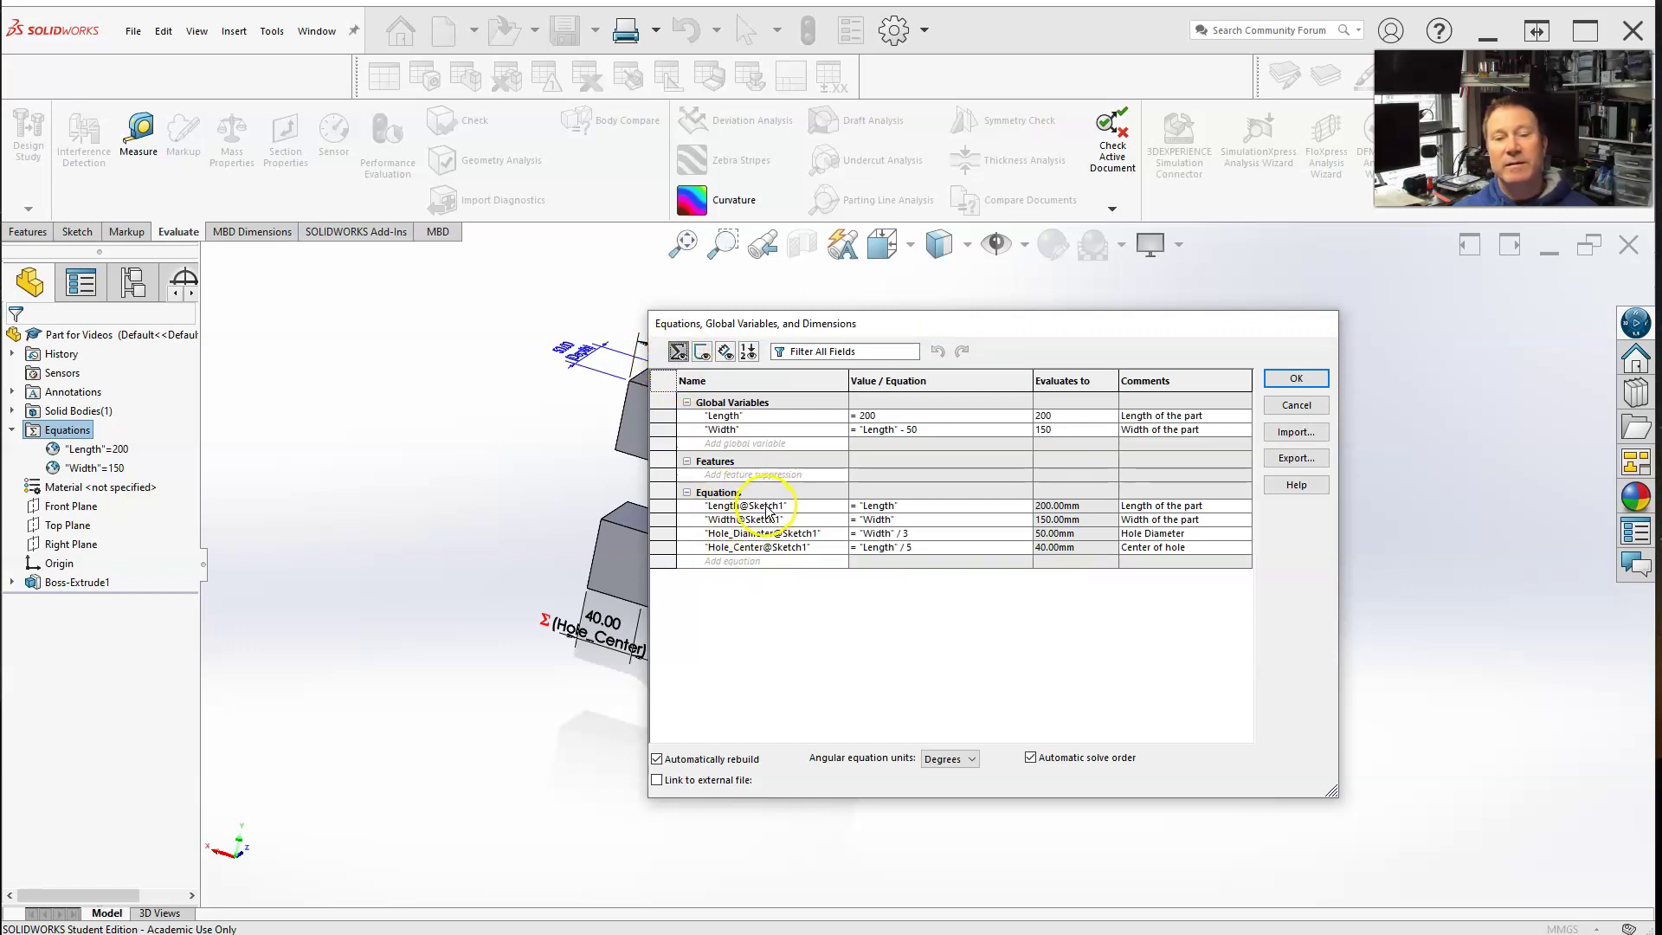
{"action": "left_click", "coordinate": [726, 352]}
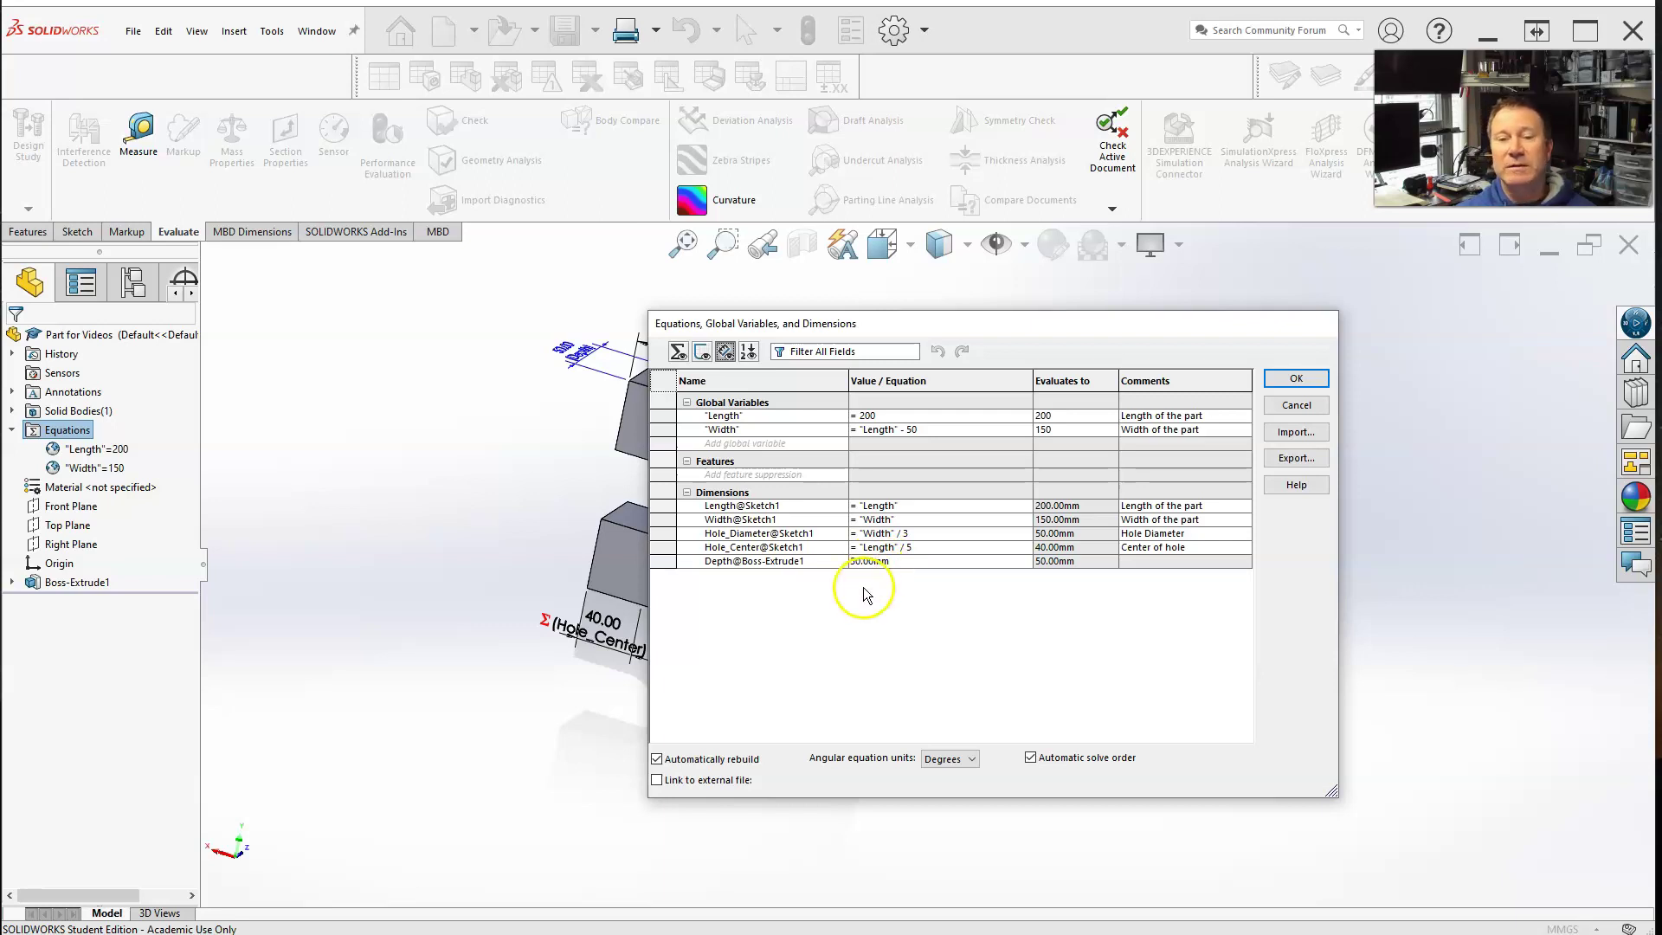
Move the Equations dialog aside and cycle through Equation View and Ordered View.
{"action": "left_click", "coordinate": [787, 592]}
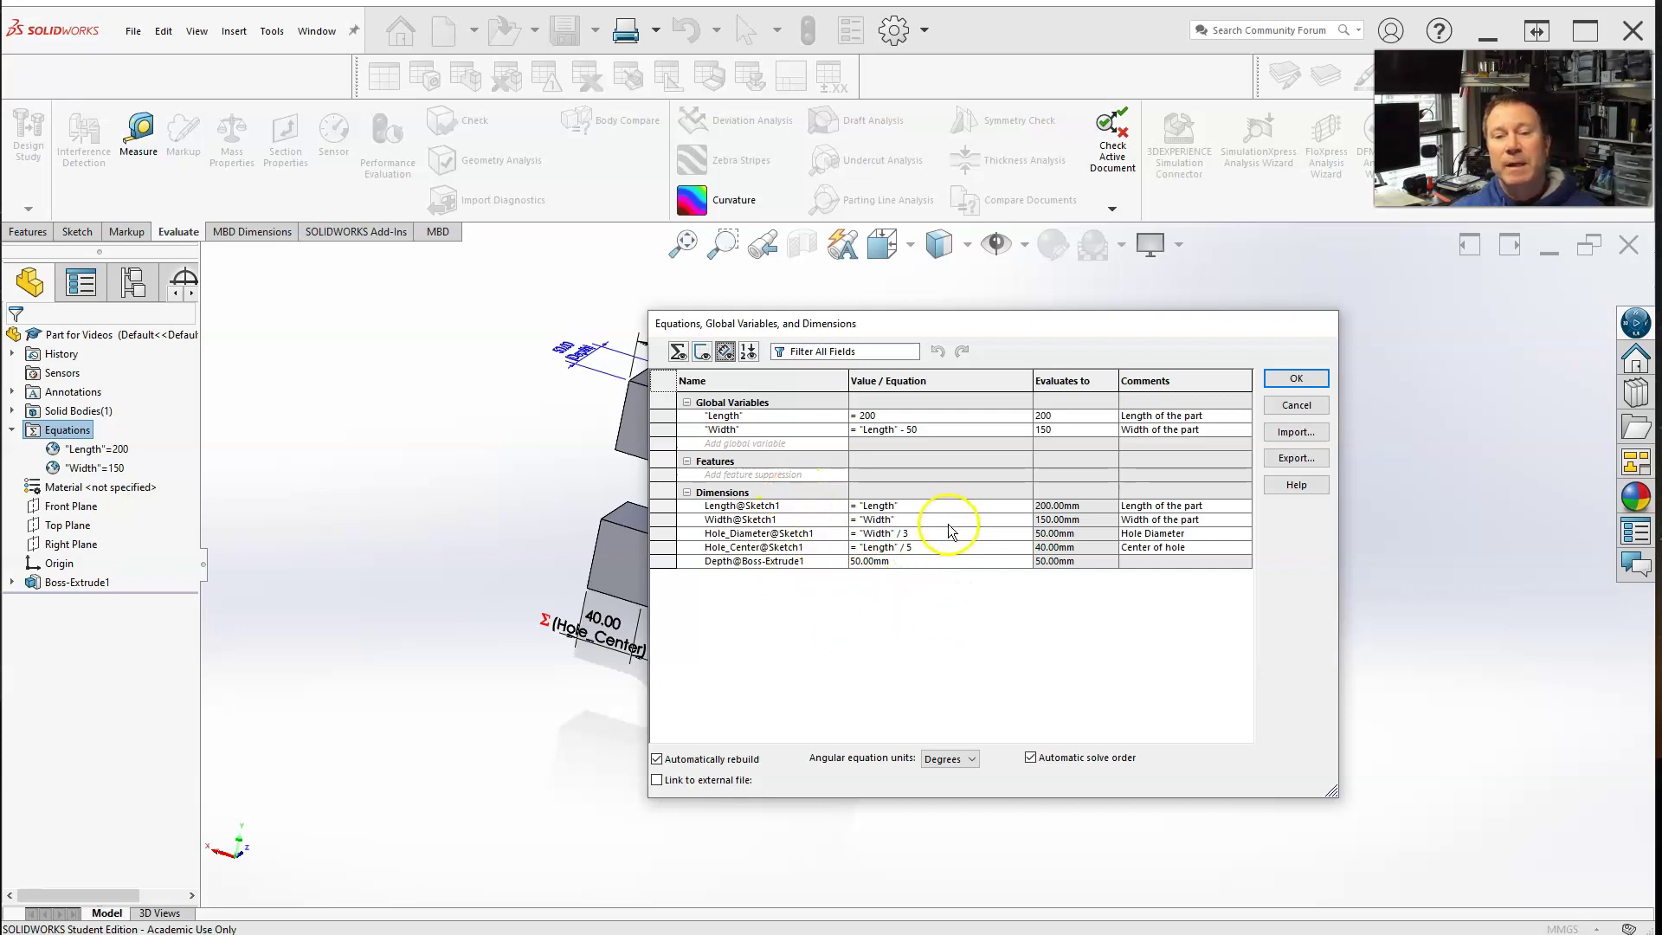
{"action": "left_click_drag", "start_coordinate": [919, 329], "coordinate": [999, 322]}
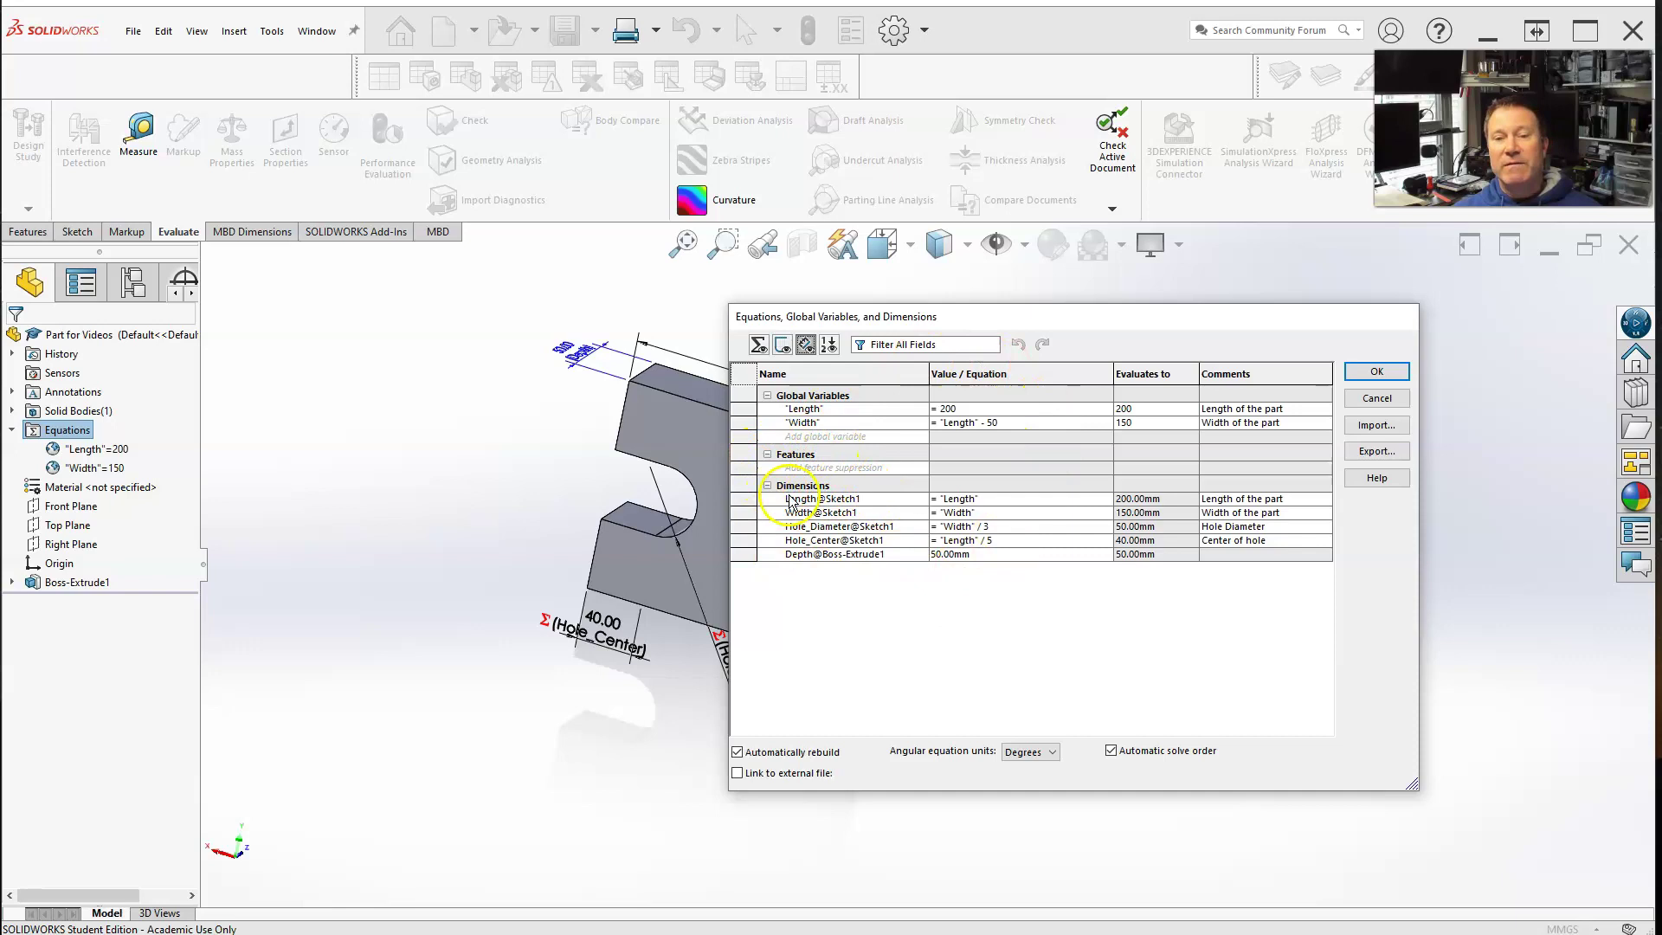
{"action": "left_click", "coordinate": [759, 344]}
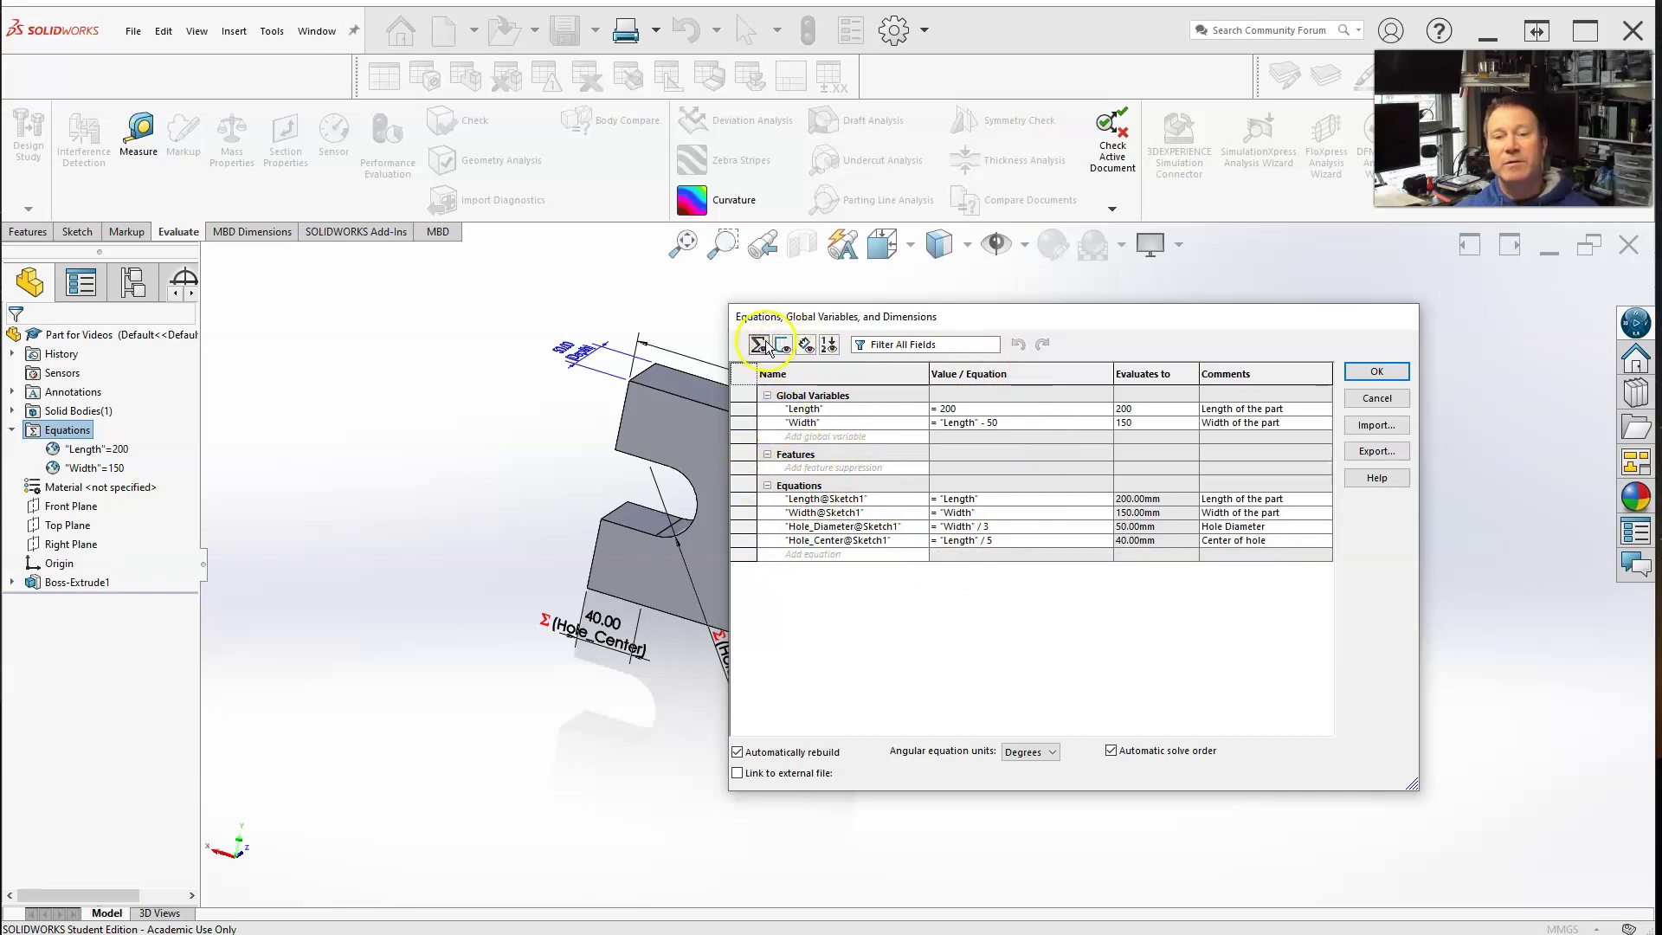
{"action": "left_click", "coordinate": [825, 344]}
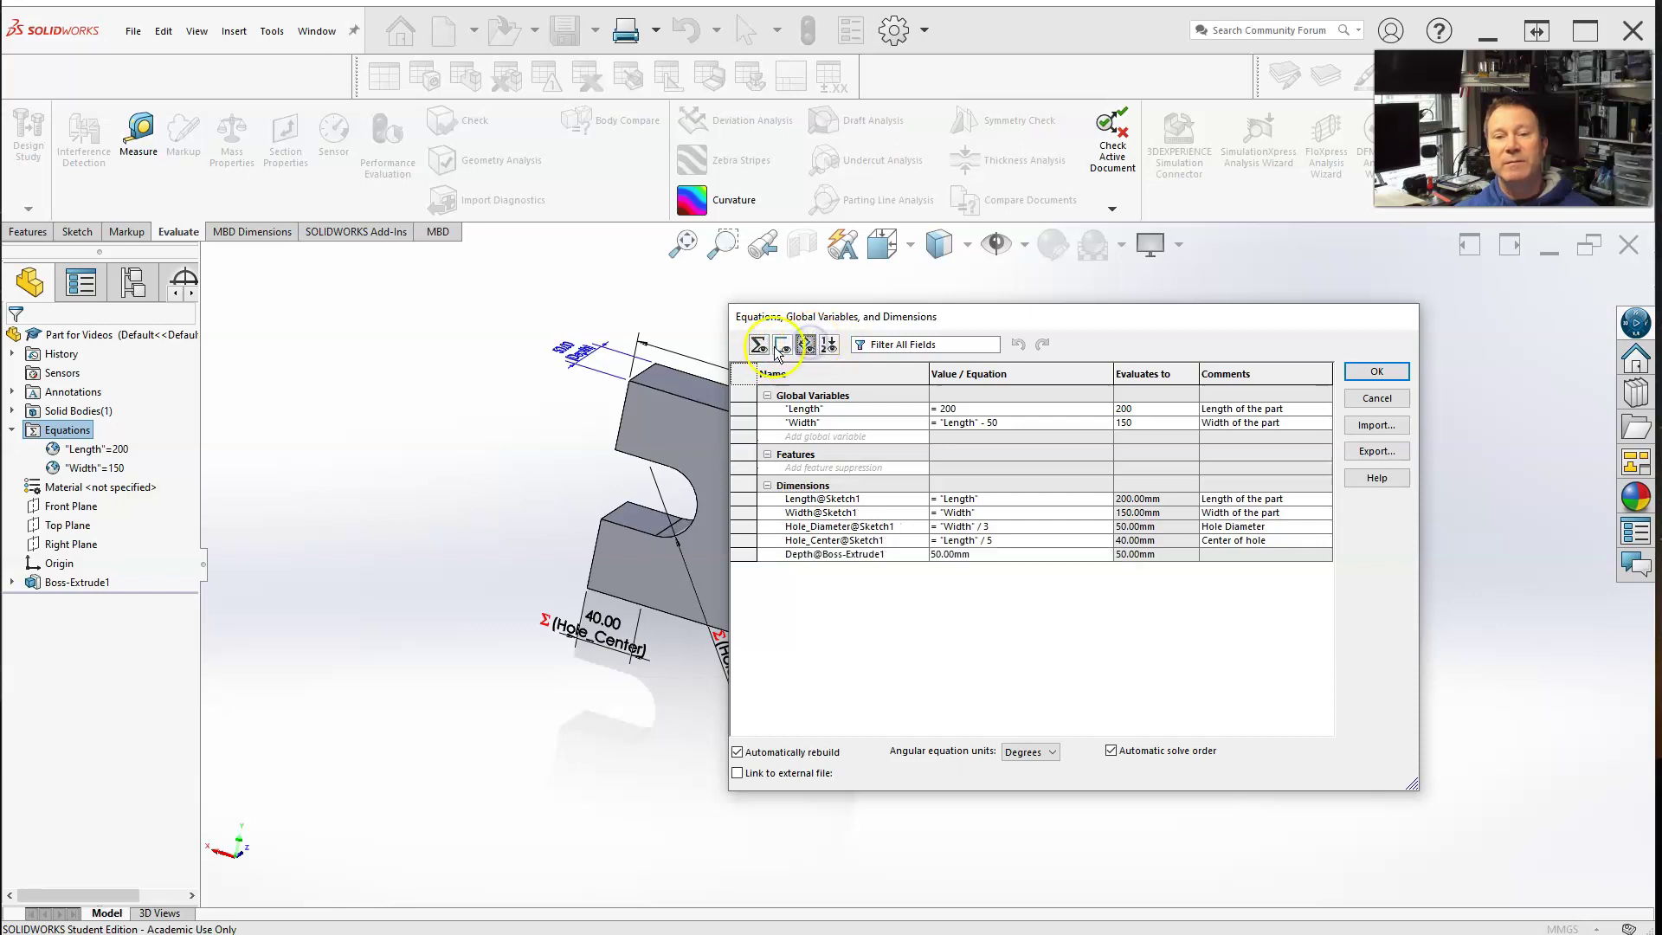
Return to Dimension View and close the Equations dialog with OK.
{"action": "left_click", "coordinate": [758, 345]}
{"action": "left_click", "coordinate": [806, 345]}
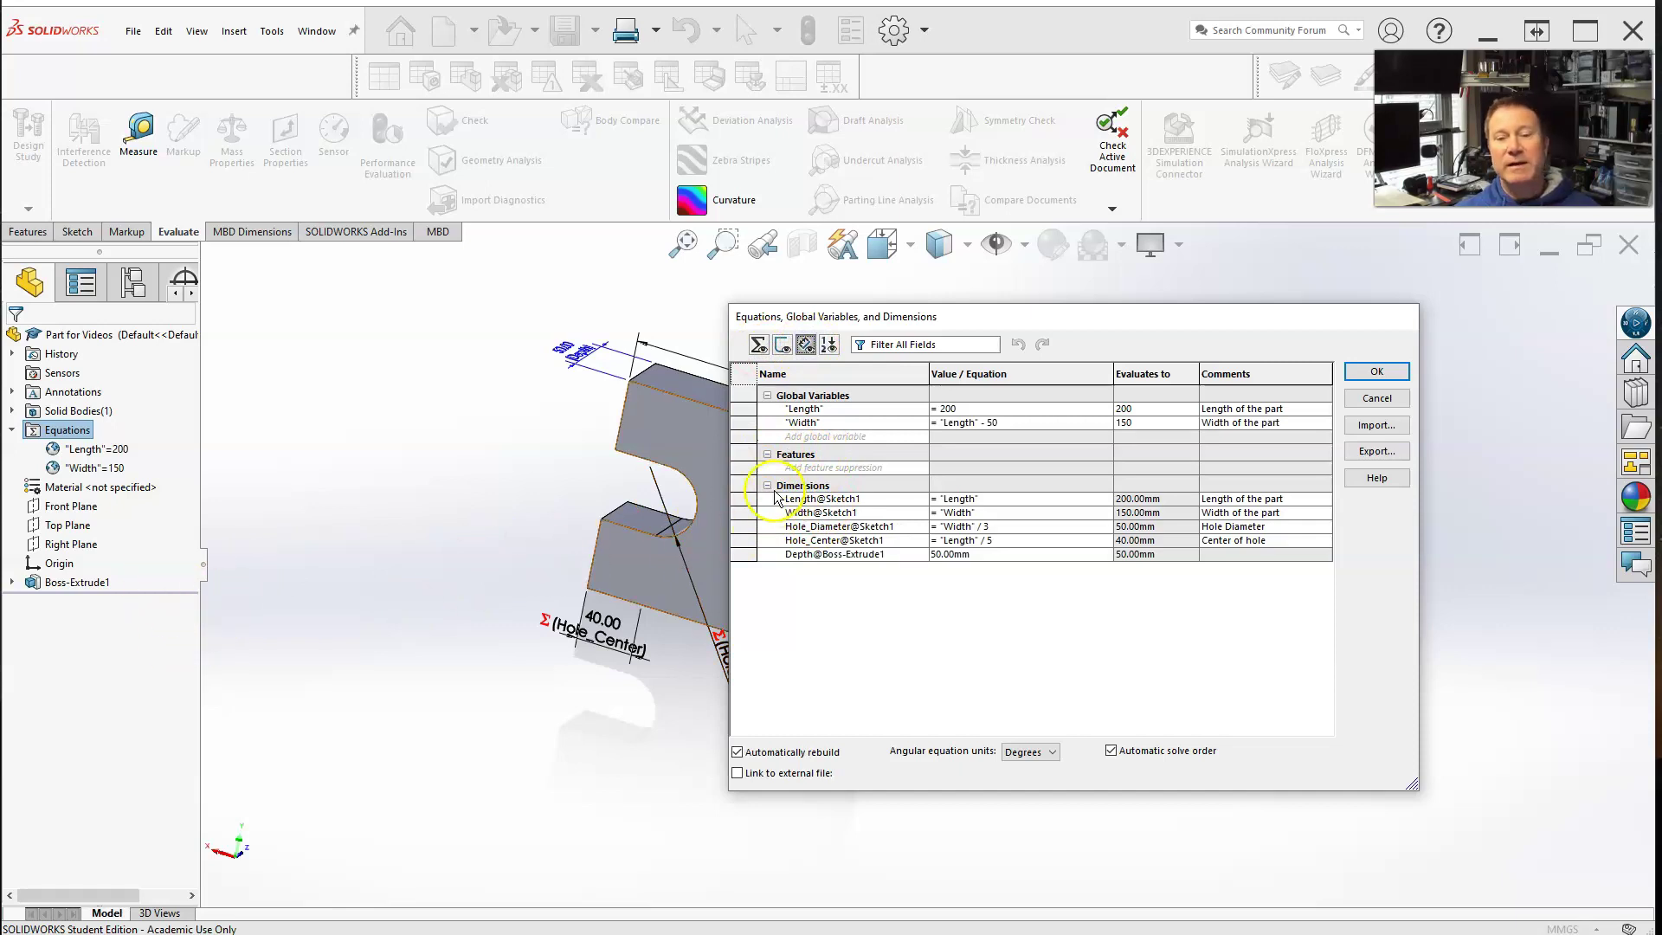
{"action": "left_click", "coordinate": [527, 490]}
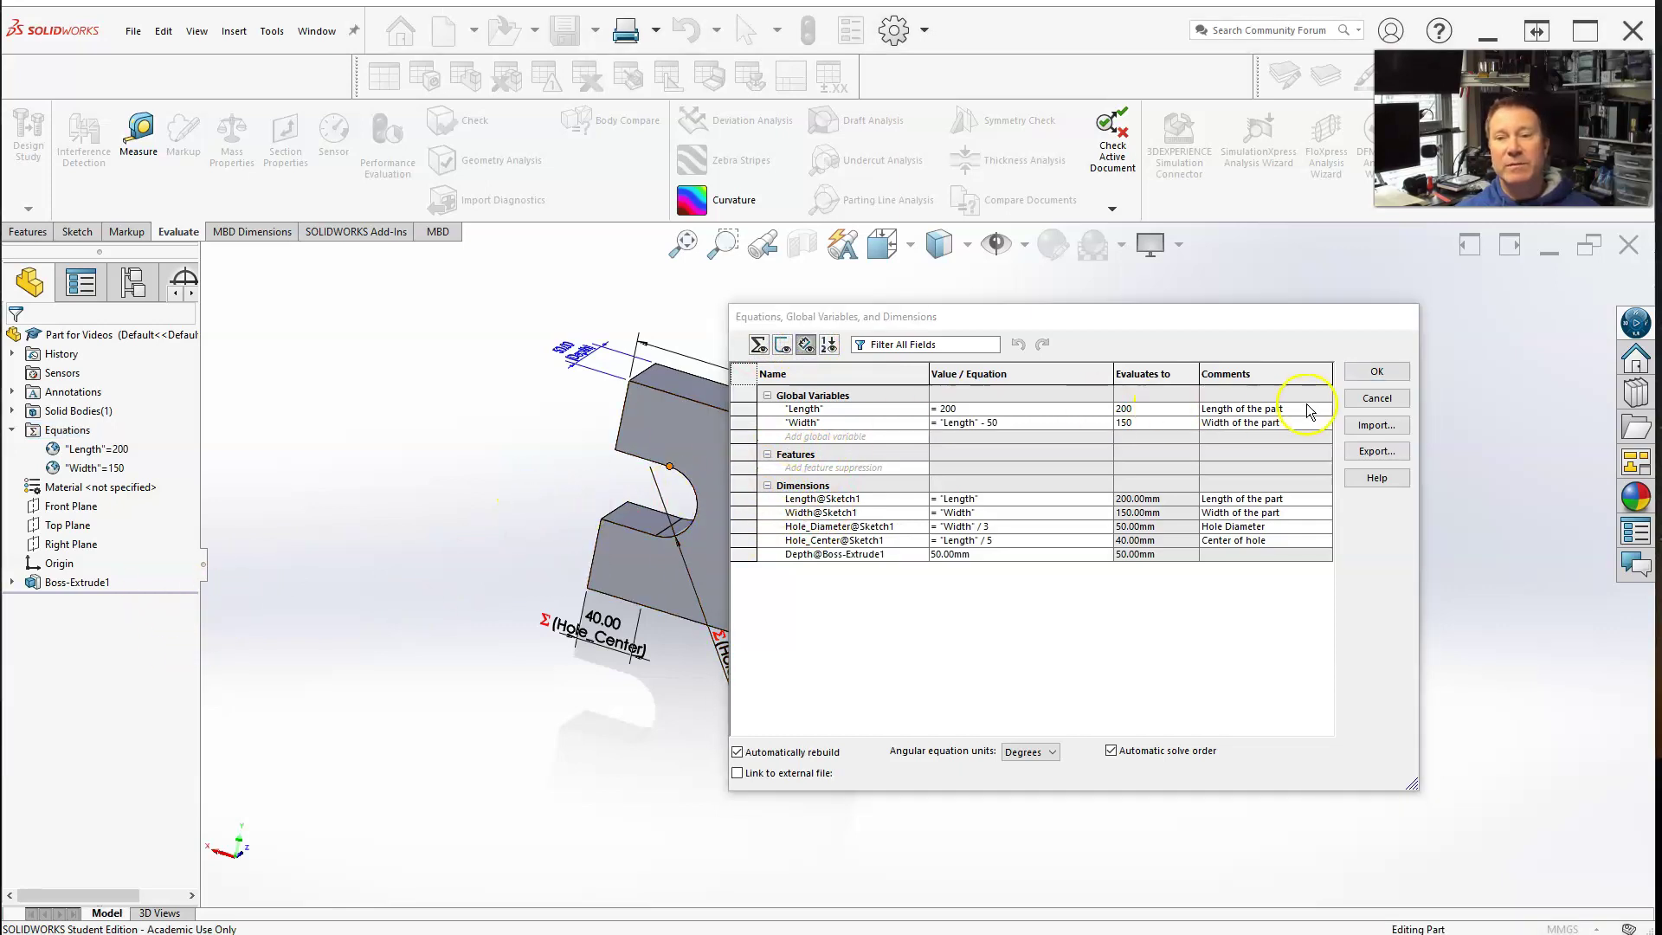
{"action": "left_click", "coordinate": [1375, 372]}
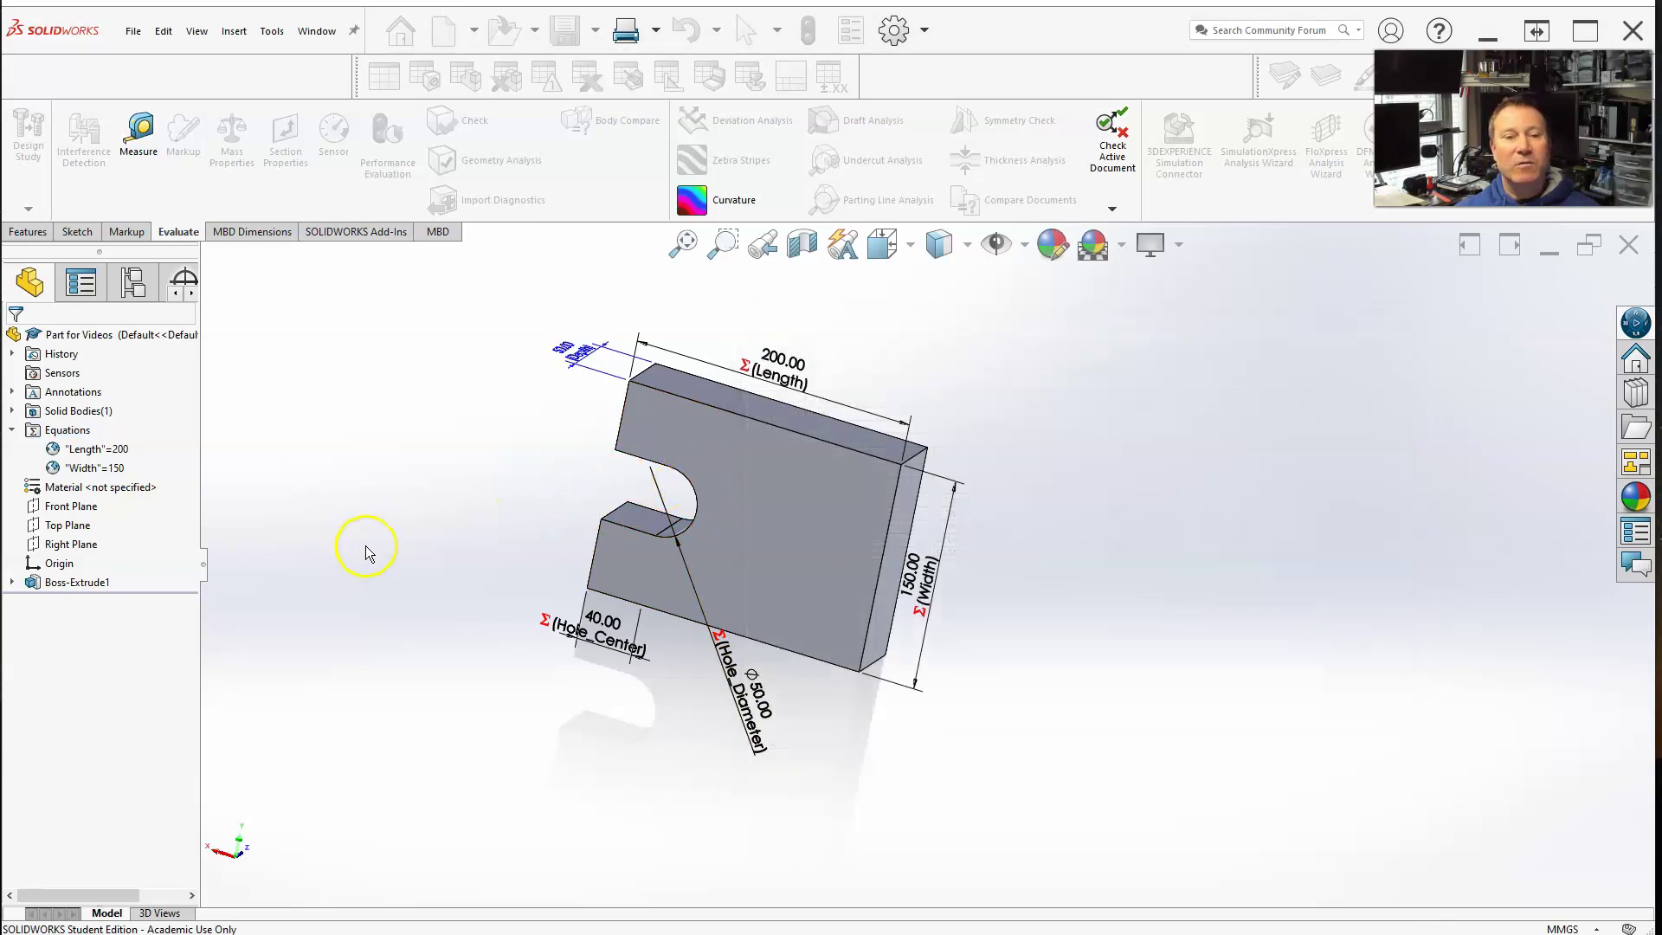
Fillet the plate's four vertical corner edges with a 10 mm radius as Fillet1.
{"action": "left_click", "coordinate": [28, 231]}
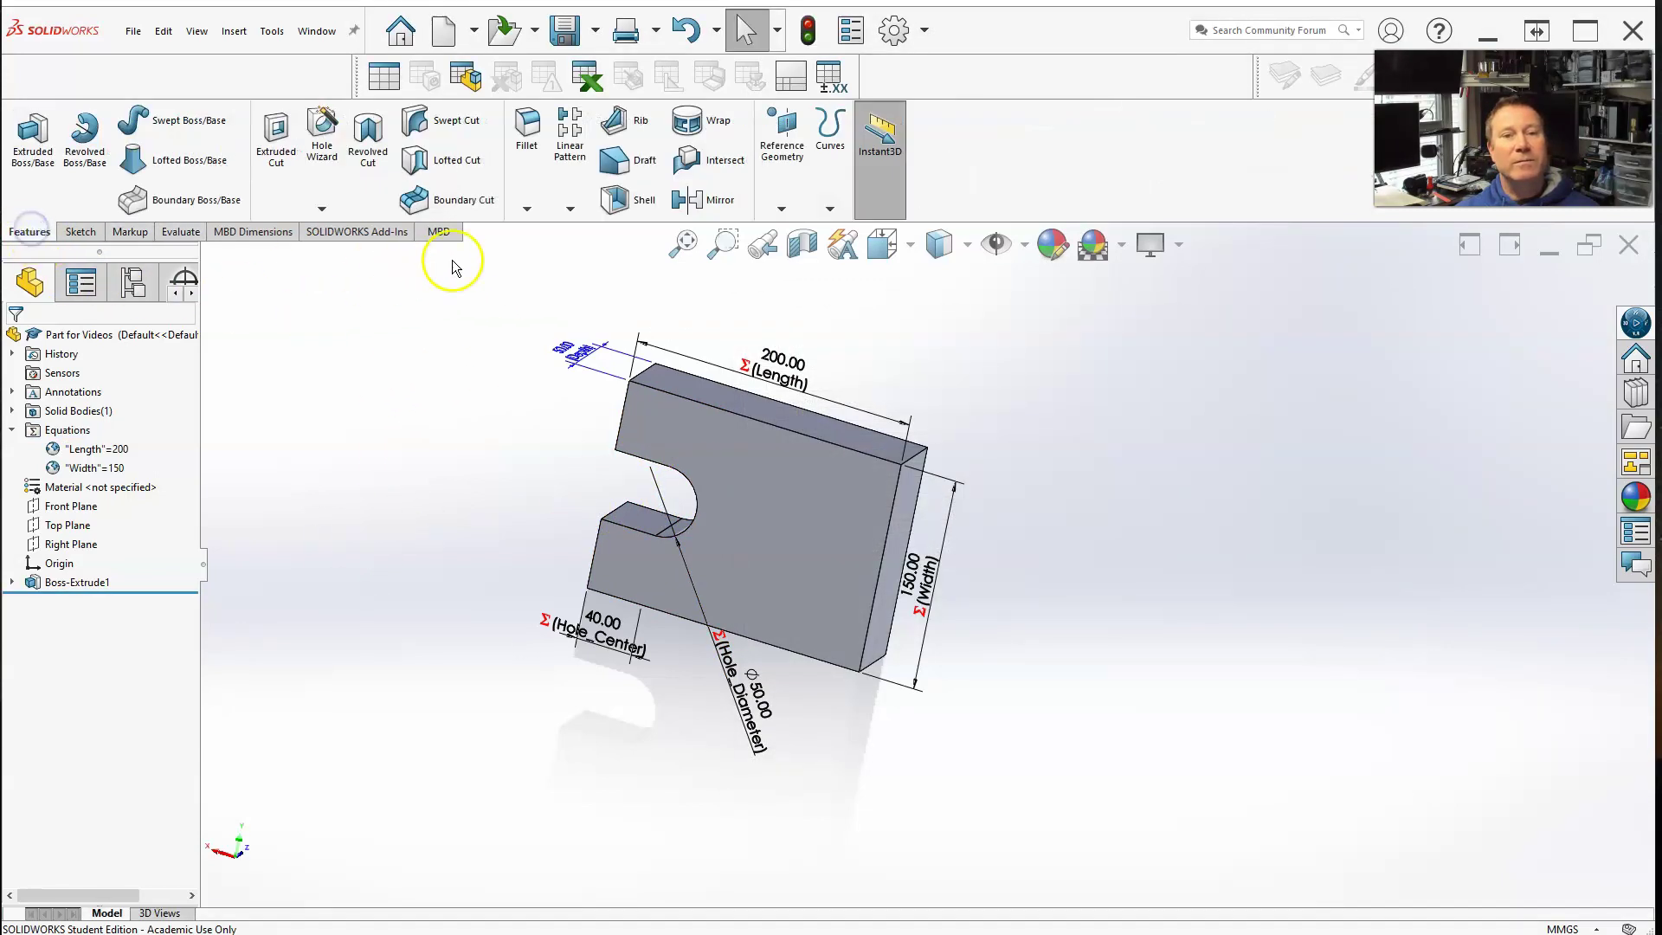
{"action": "left_click", "coordinate": [526, 130]}
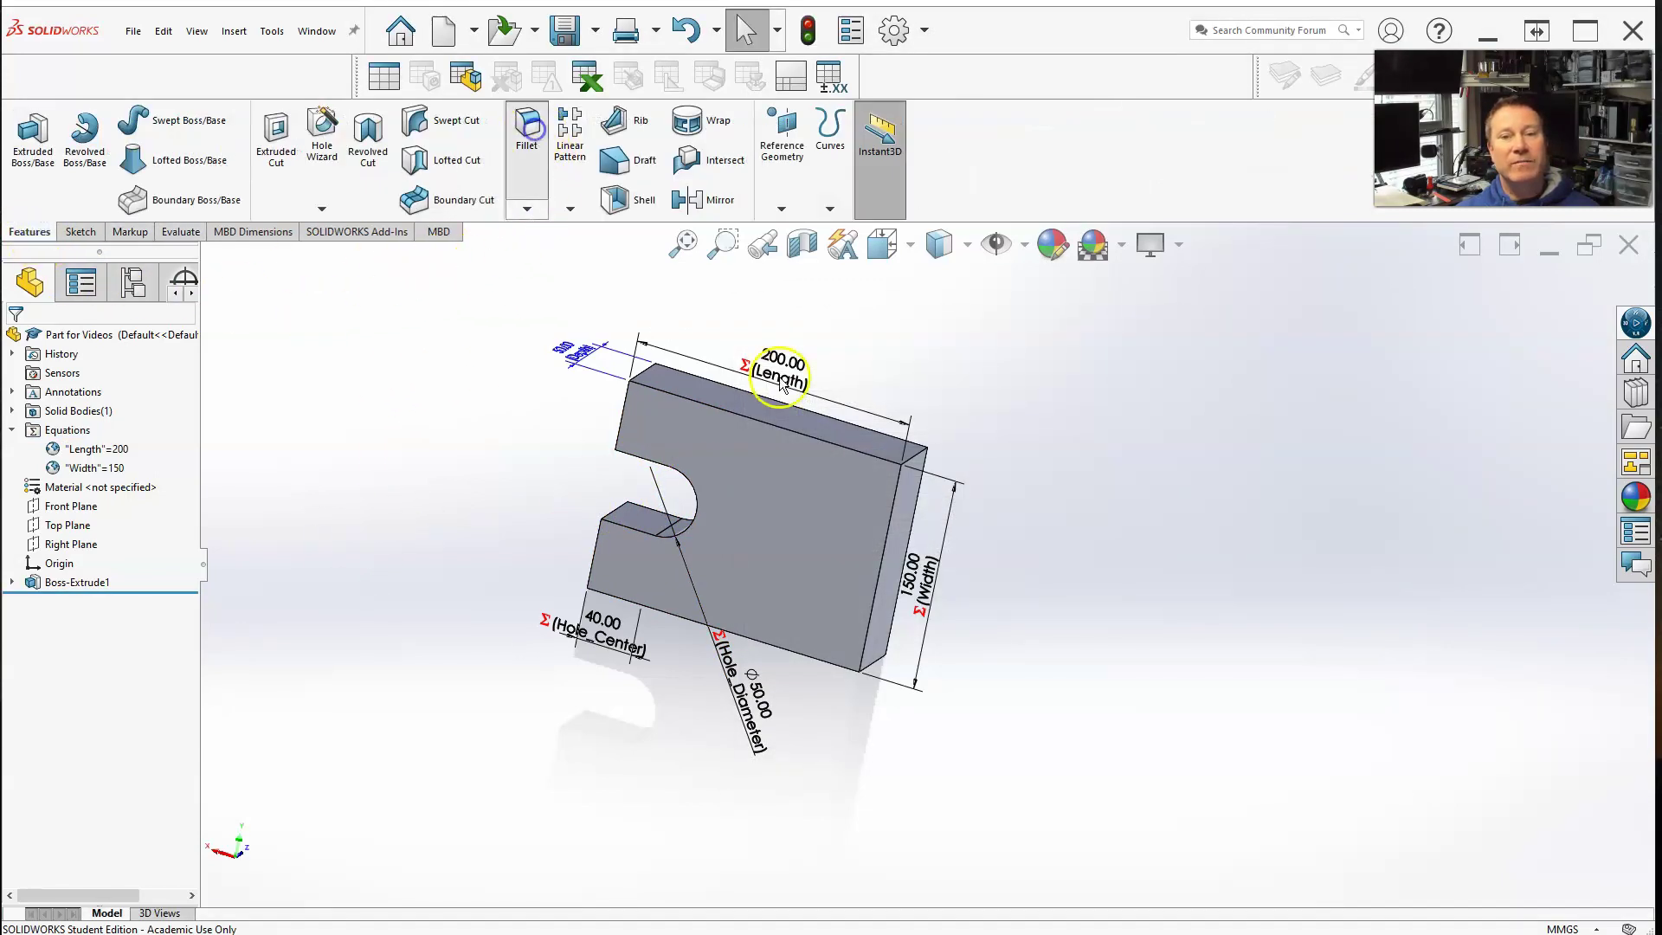
{"action": "left_click", "coordinate": [925, 457]}
{"action": "middle_click_drag", "start_coordinate": [727, 441], "coordinate": [671, 400]}
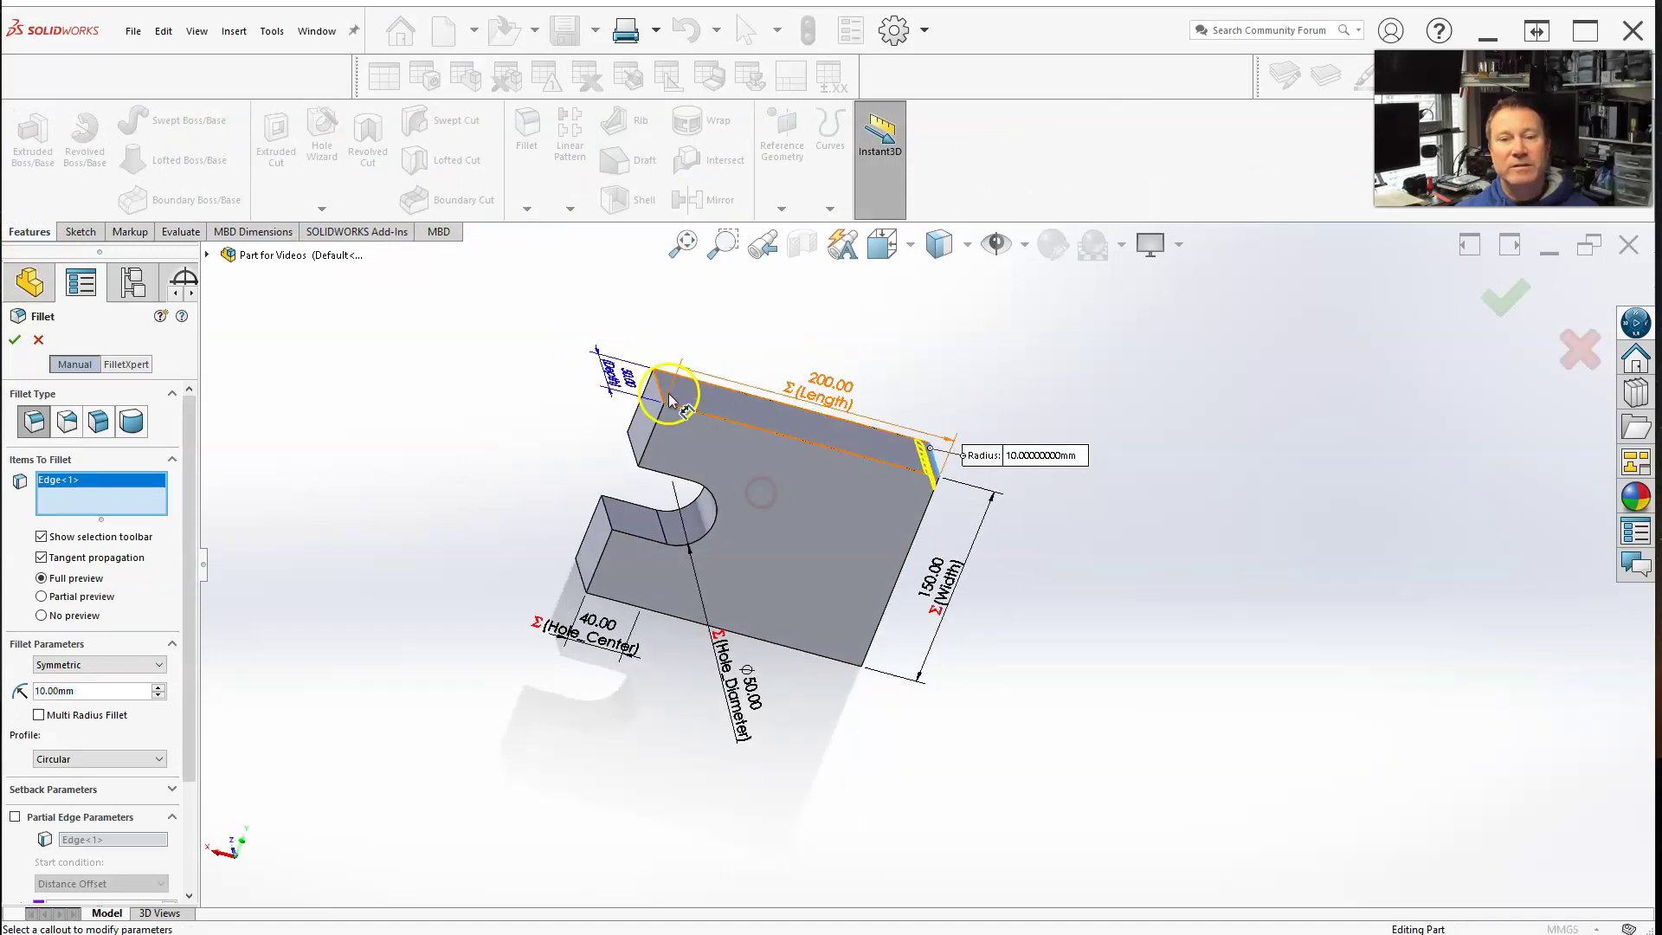
{"action": "left_click", "coordinate": [663, 394]}
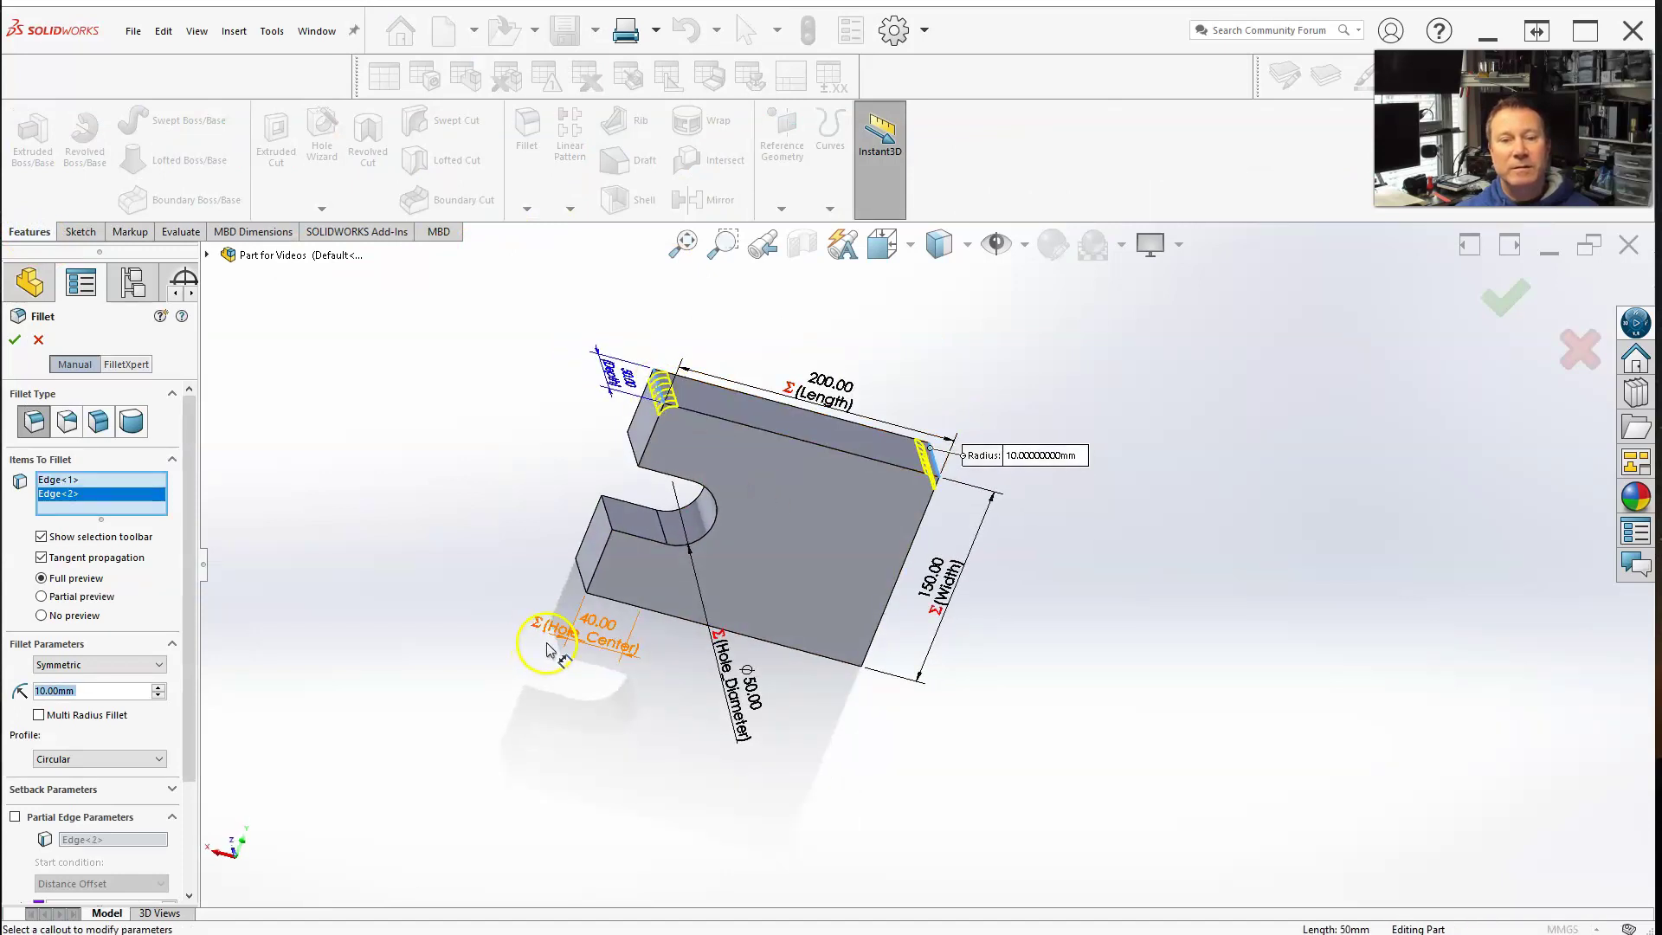
{"action": "left_click", "coordinate": [582, 581]}
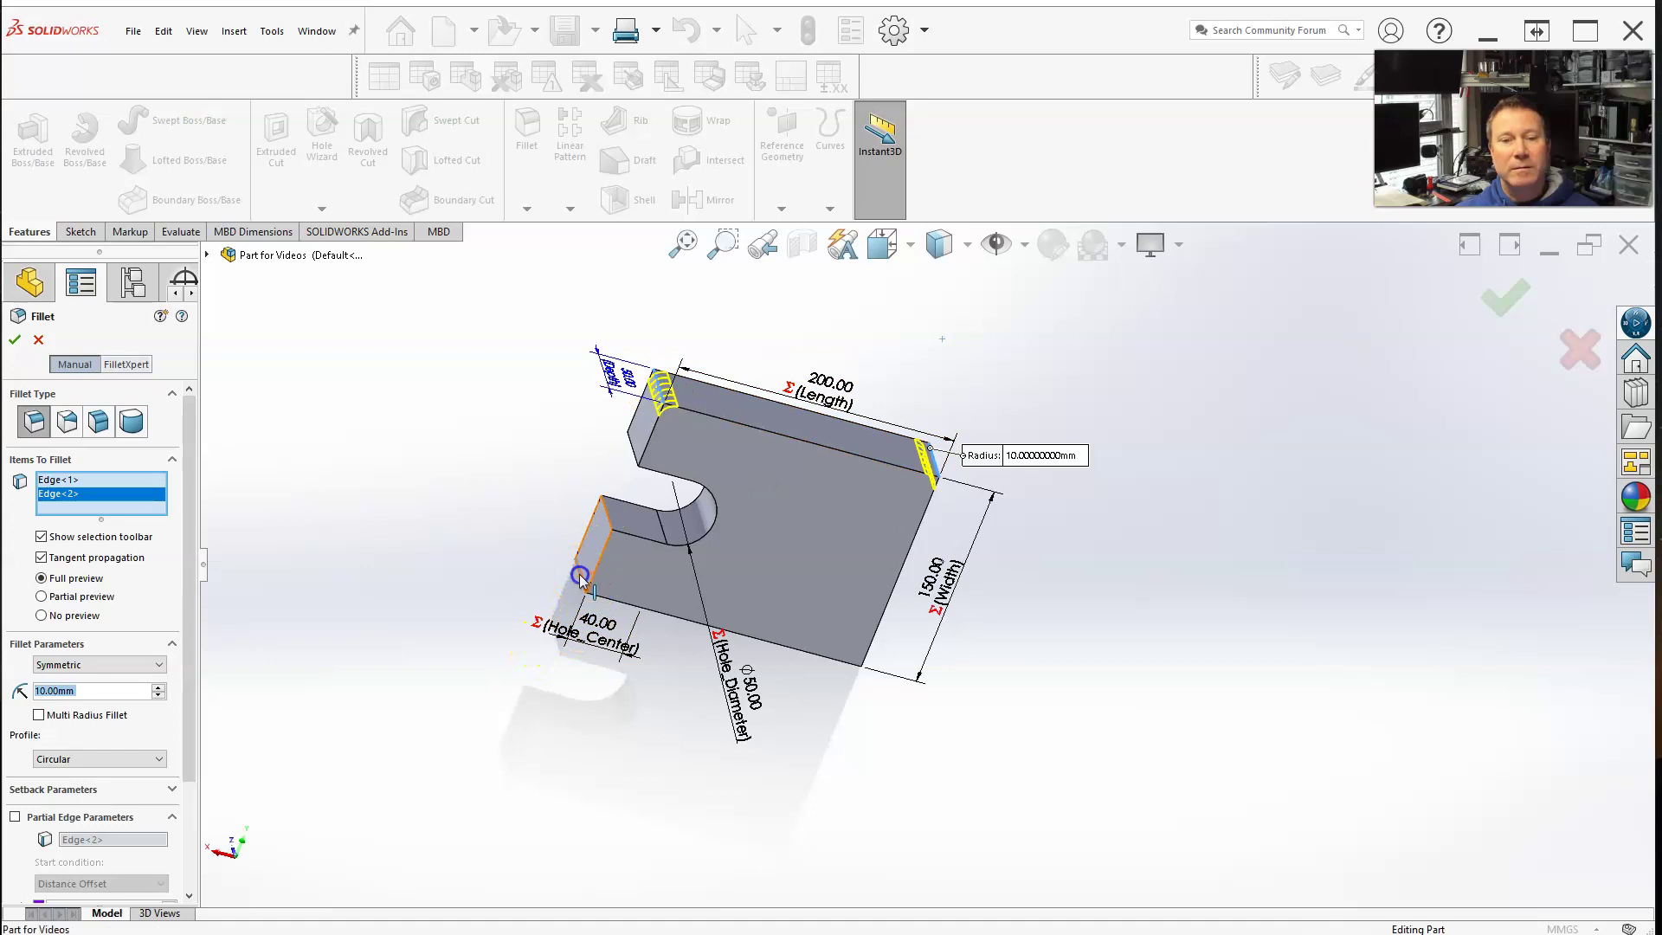
{"action": "left_click", "coordinate": [854, 652]}
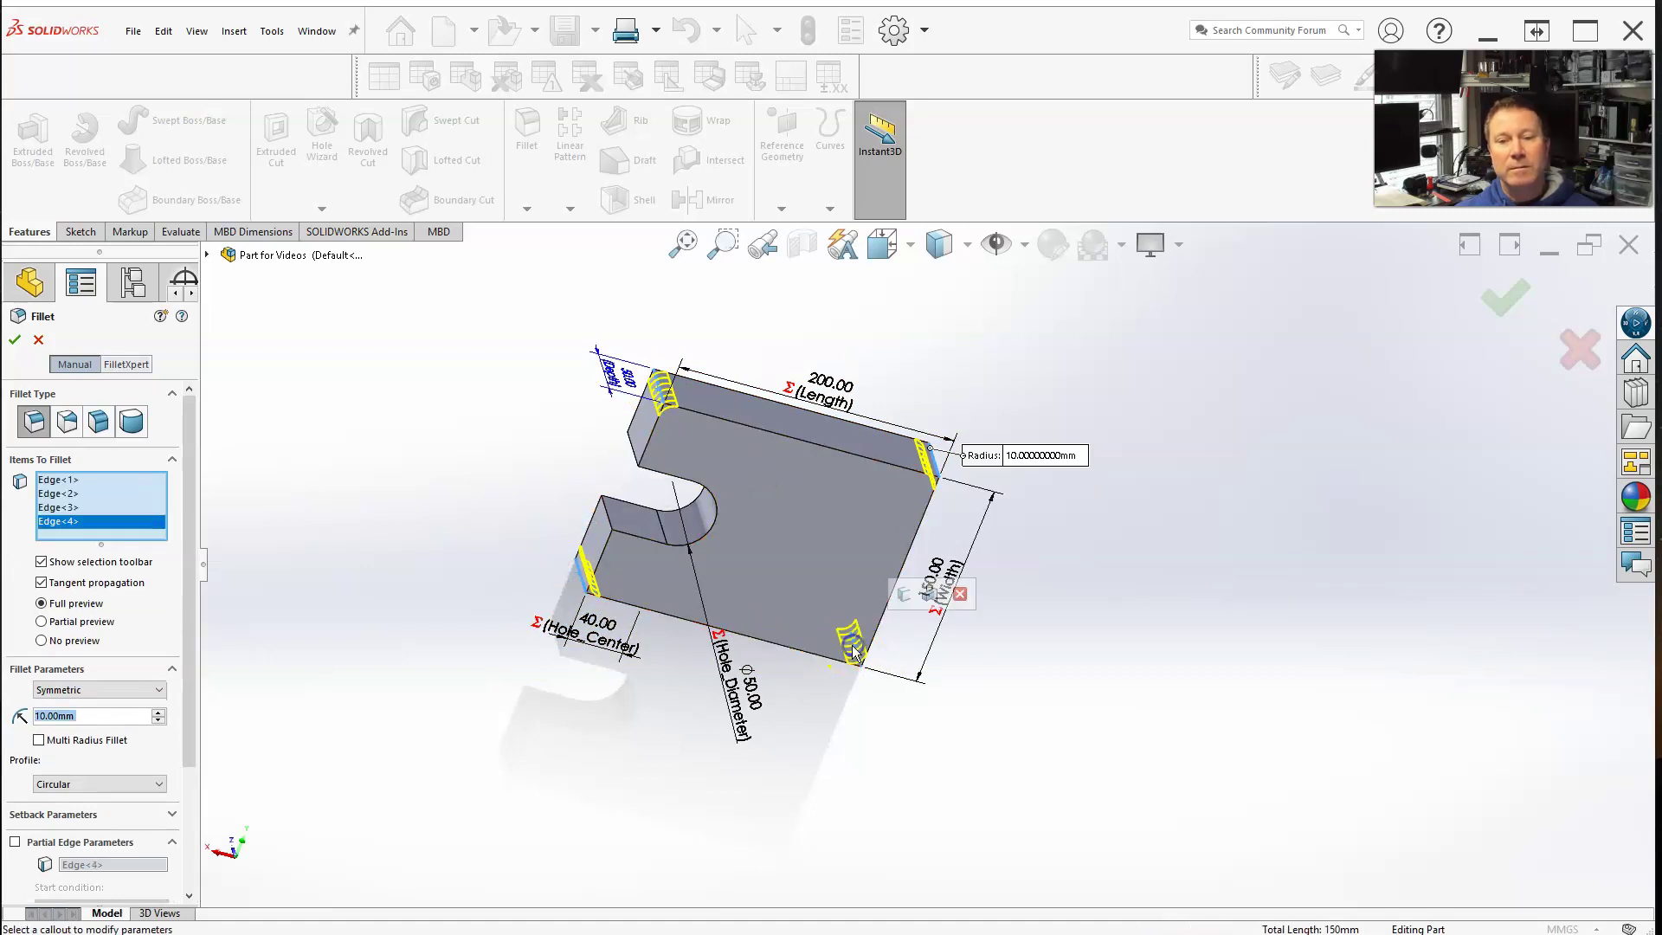
{"action": "left_click", "coordinate": [1507, 319]}
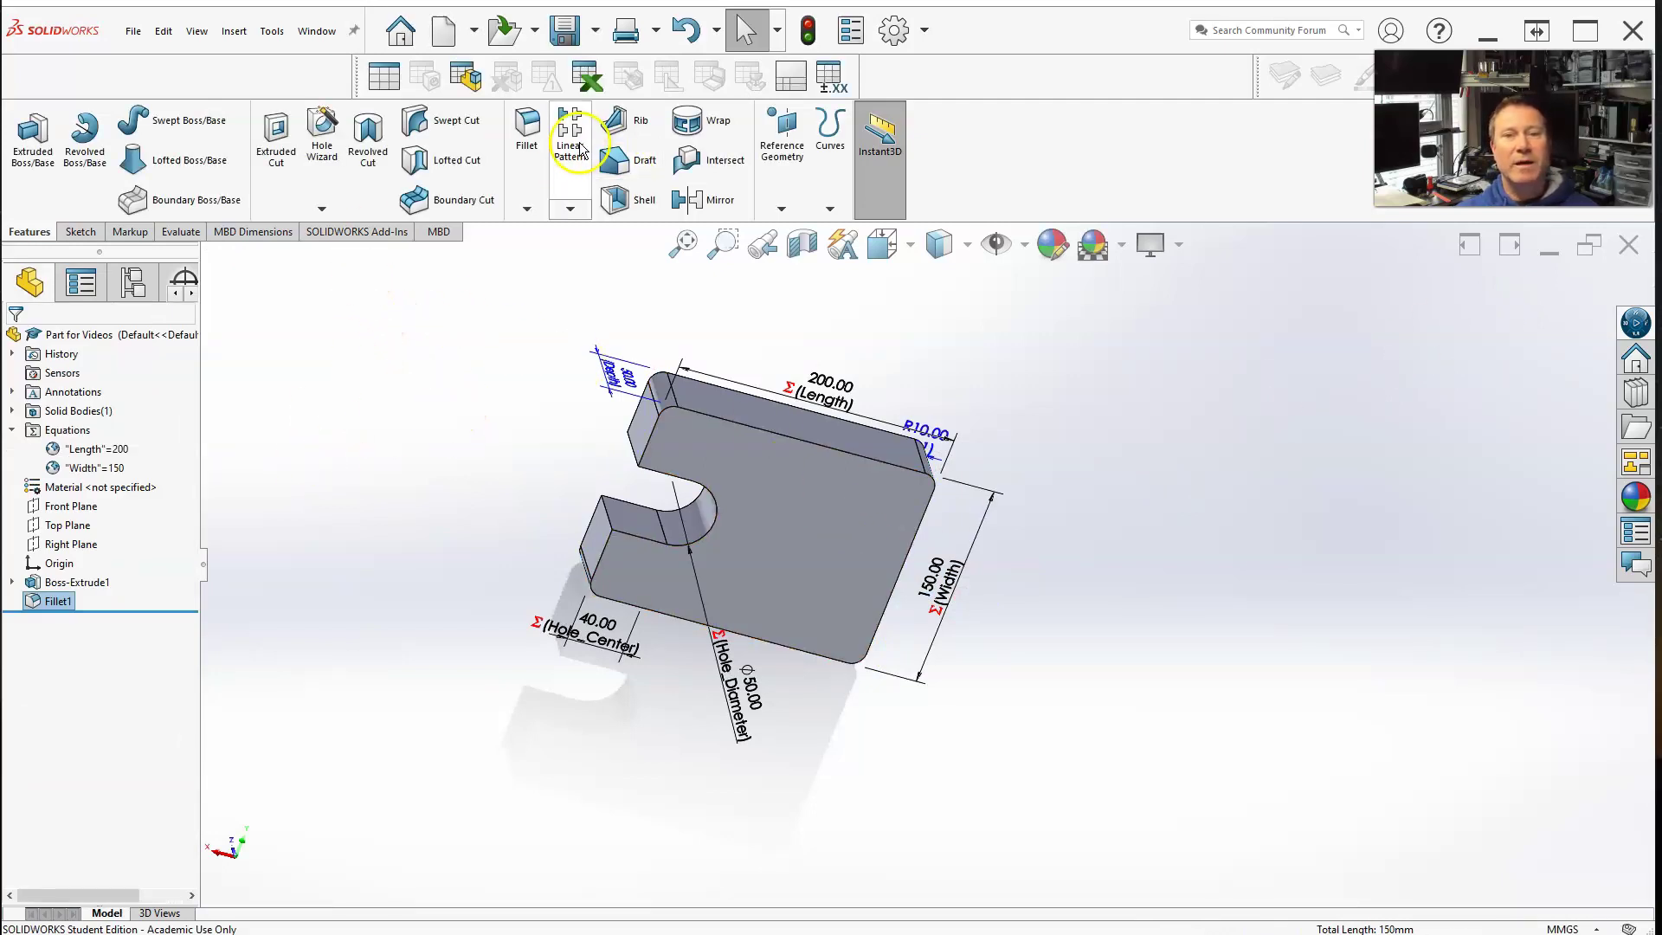
Chamfer two vertical edges at 10 mm distance and 45° angle as Chamfer1.
{"action": "left_click", "coordinate": [527, 207]}
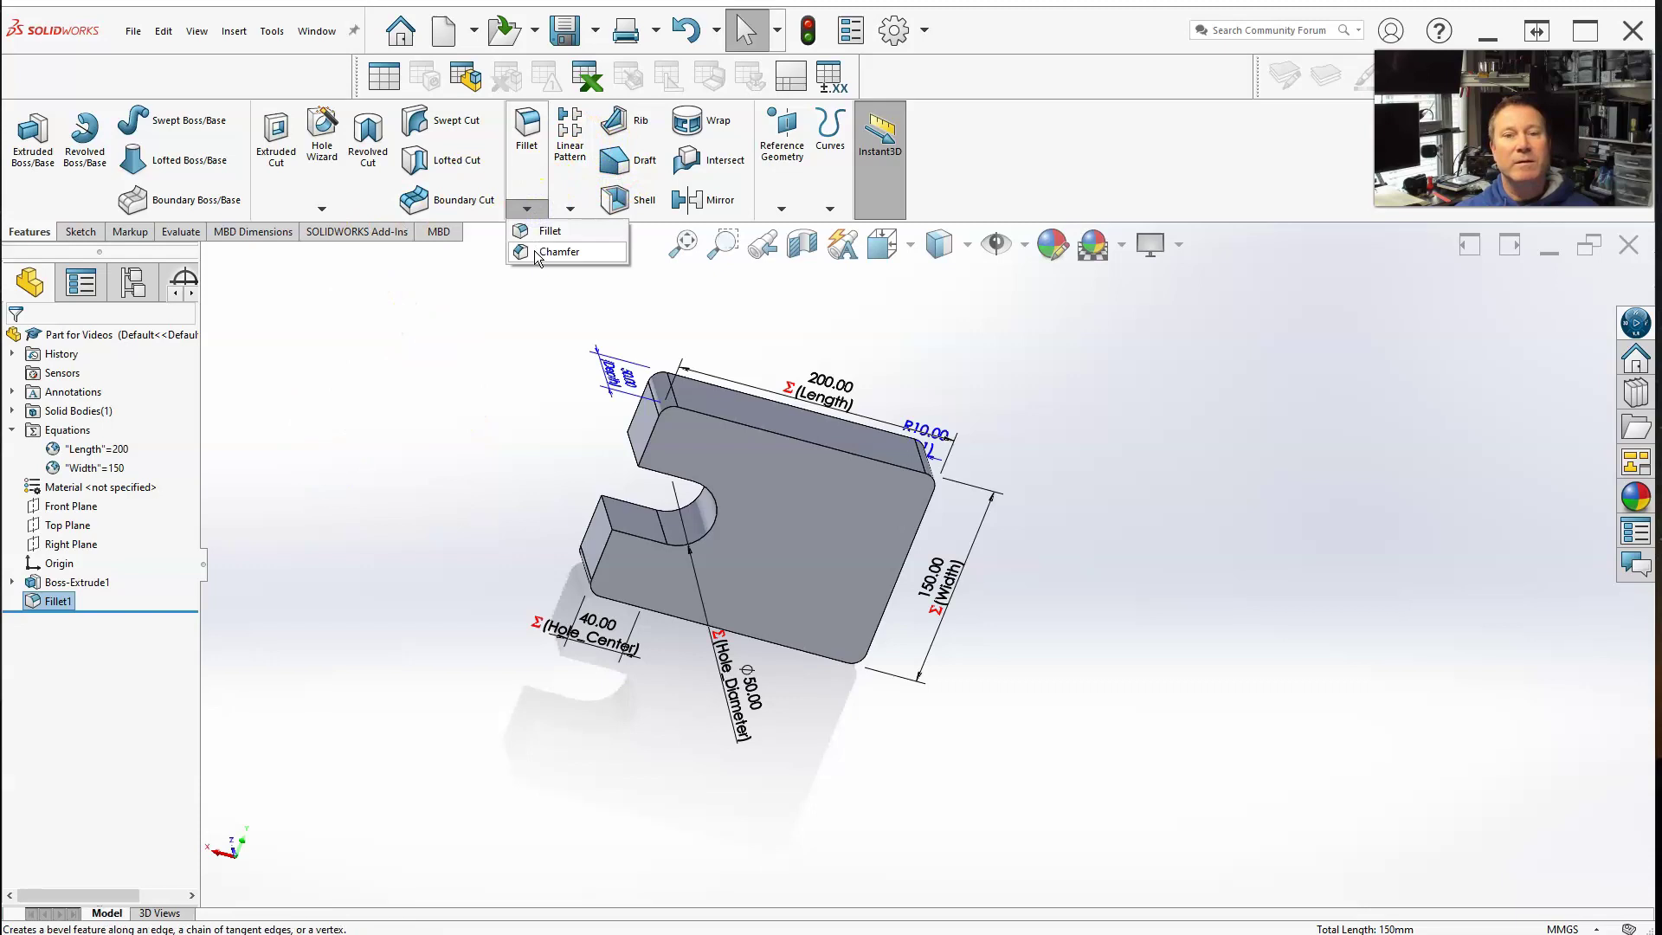
{"action": "left_click", "coordinate": [535, 251]}
{"action": "middle_click_drag", "start_coordinate": [597, 485], "coordinate": [542, 575]}
{"action": "left_click", "coordinate": [688, 424]}
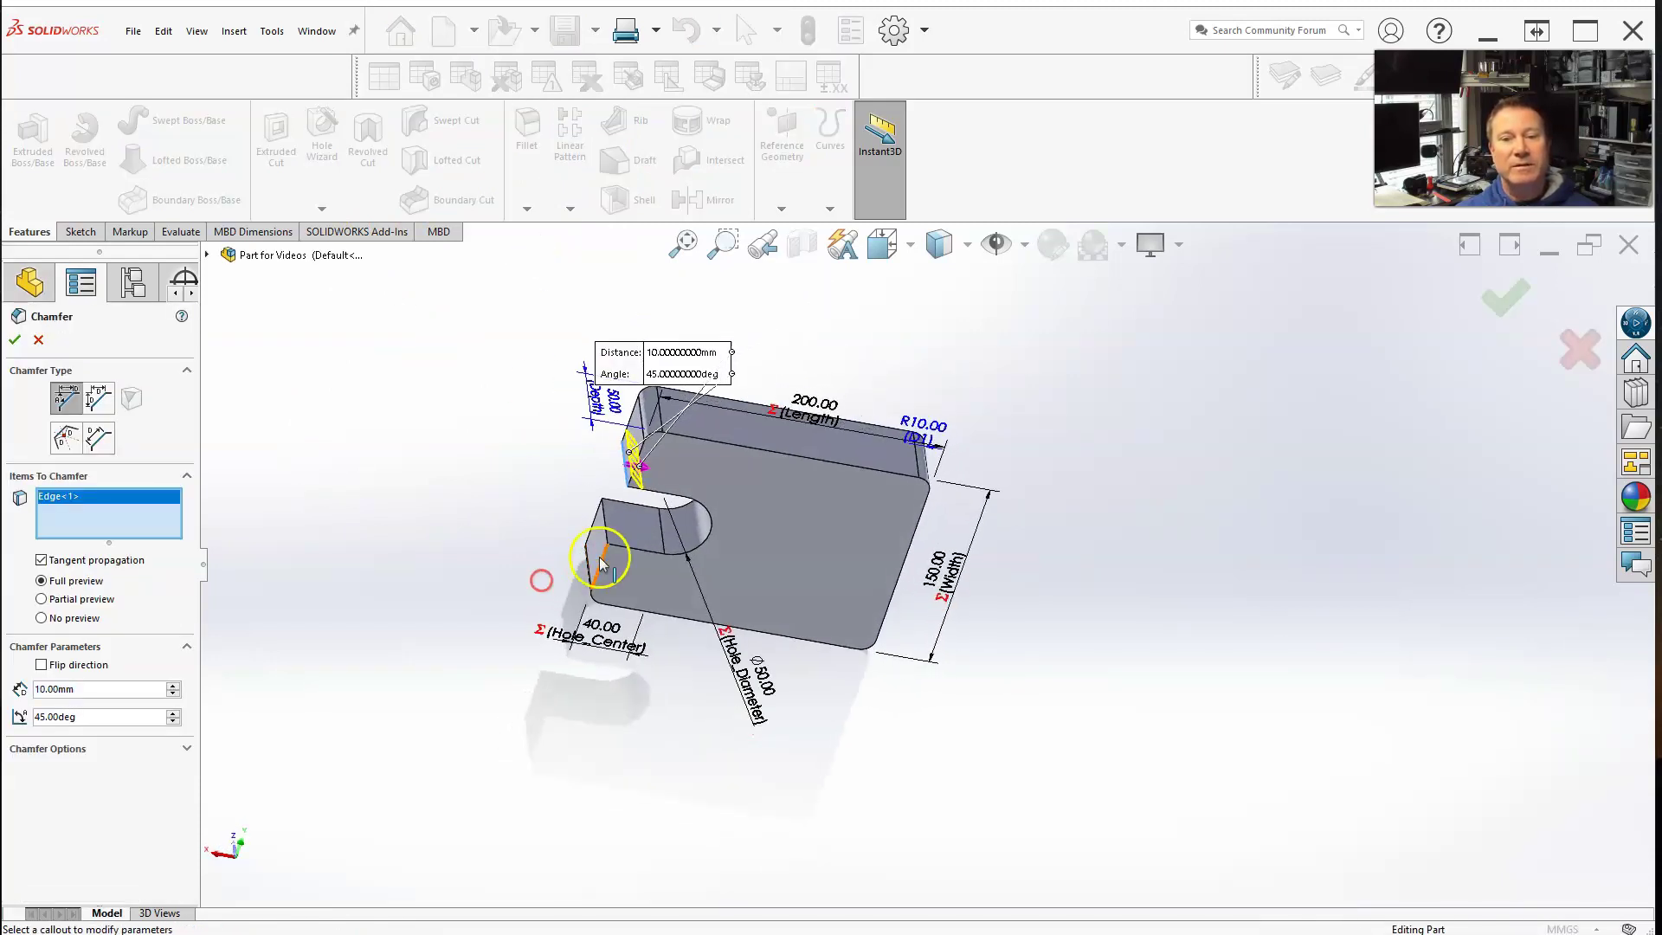
{"action": "left_click", "coordinate": [608, 533]}
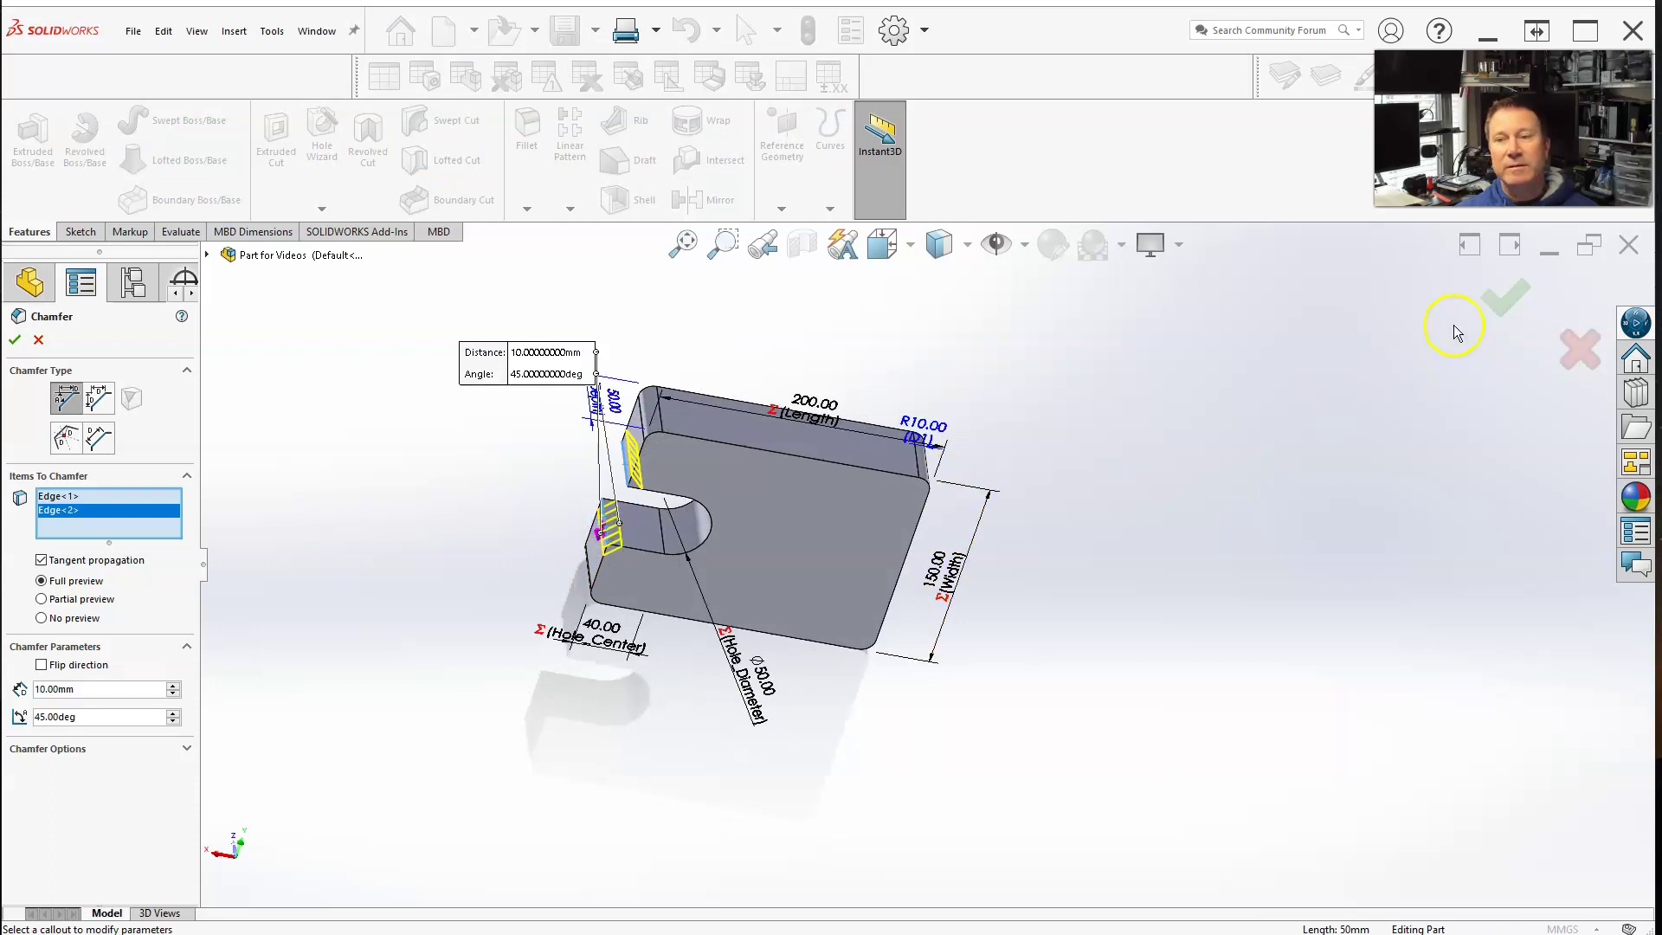
{"action": "left_click", "coordinate": [1506, 314]}
{"action": "mouse_move", "coordinate": [1131, 620]}
{"action": "middle_mouse_down"}
{"action": "mouse_move", "coordinate": [1139, 442]}
{"action": "mouse_move", "coordinate": [834, 416]}
{"action": "mouse_move", "coordinate": [886, 411]}
{"action": "middle_mouse_up"}
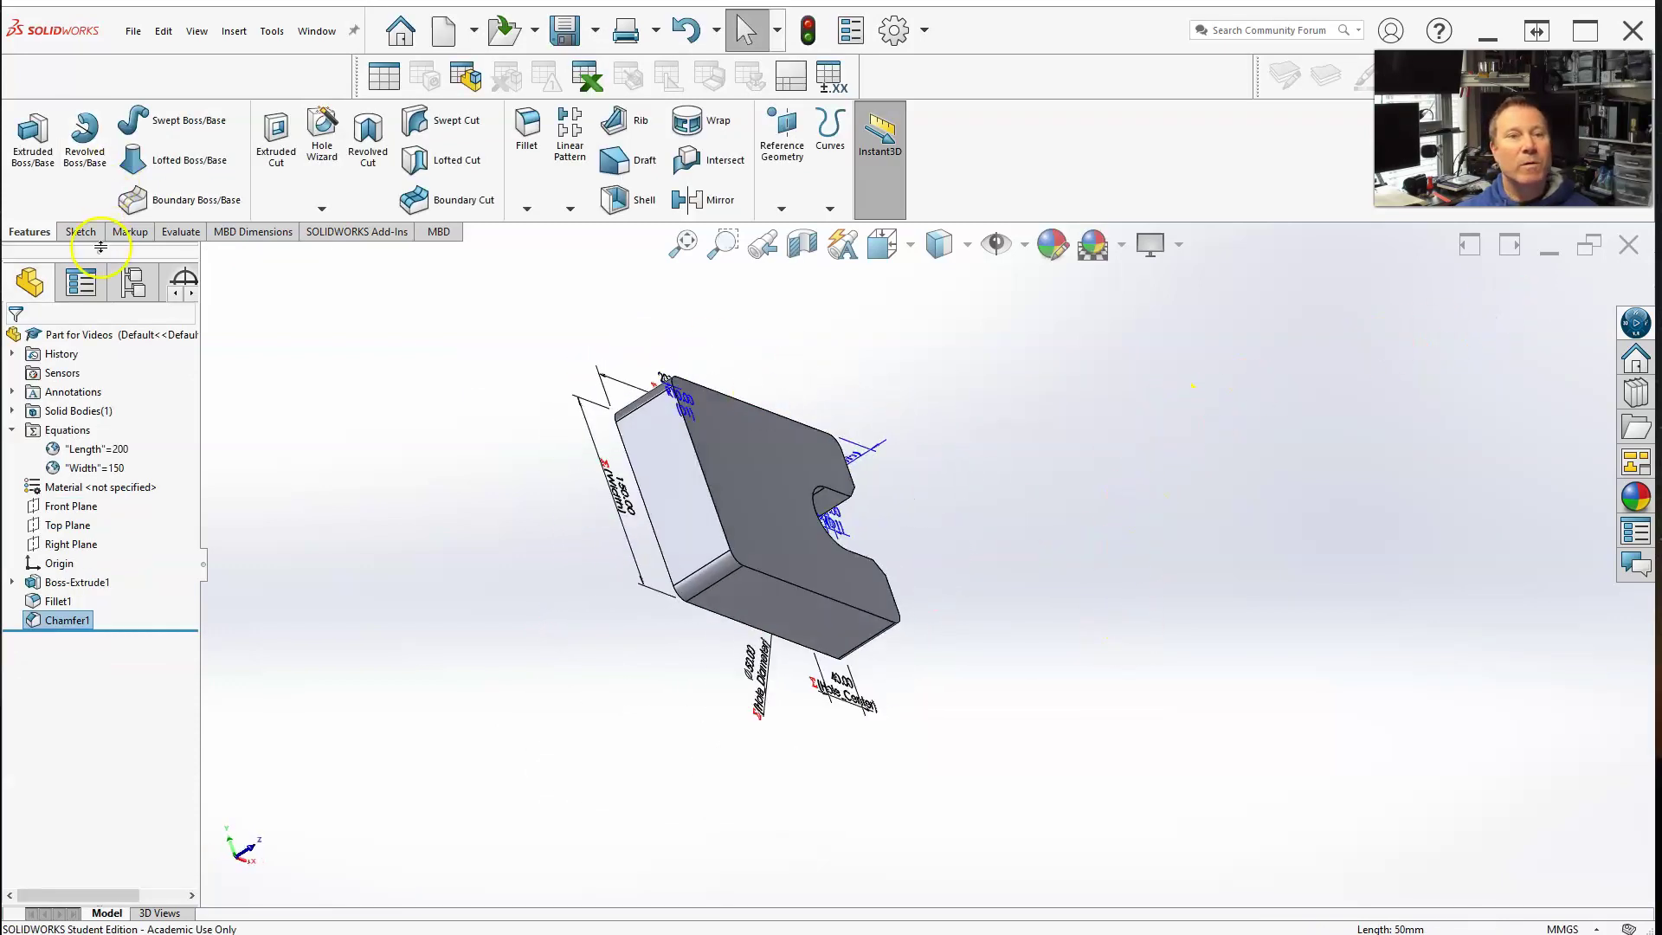
Sketch a radius-25 circle centred at 25, 75 on the plate's end face as Sketch2.
{"action": "left_click", "coordinate": [81, 232]}
{"action": "left_click", "coordinate": [28, 125]}
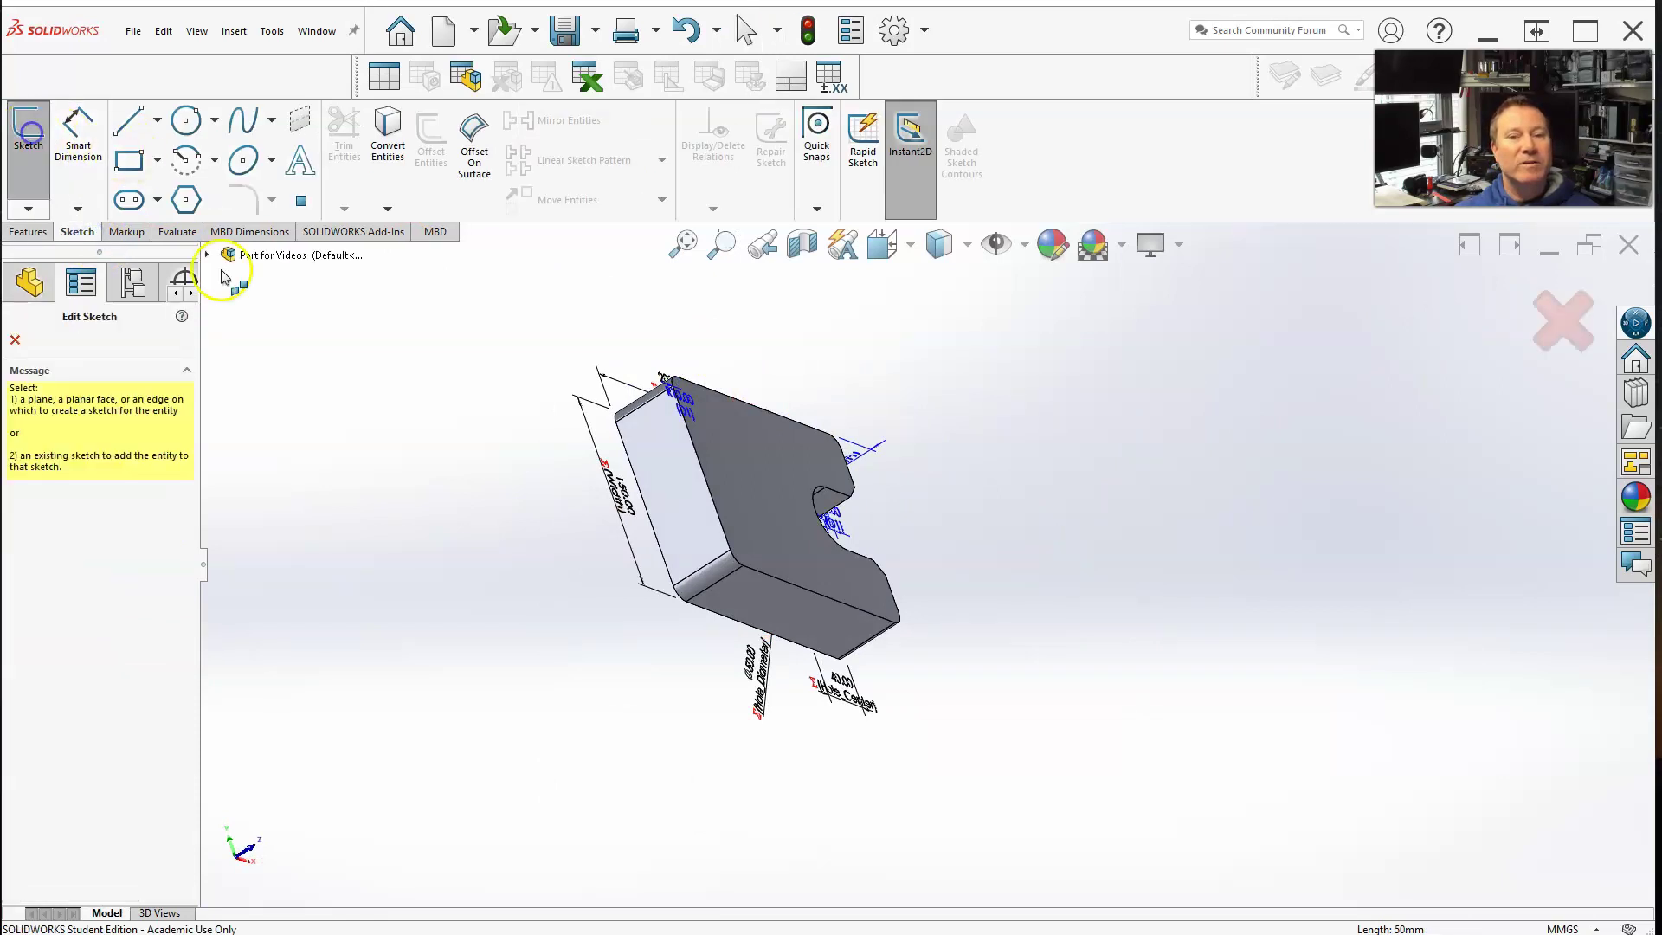
{"action": "left_click", "coordinate": [668, 481]}
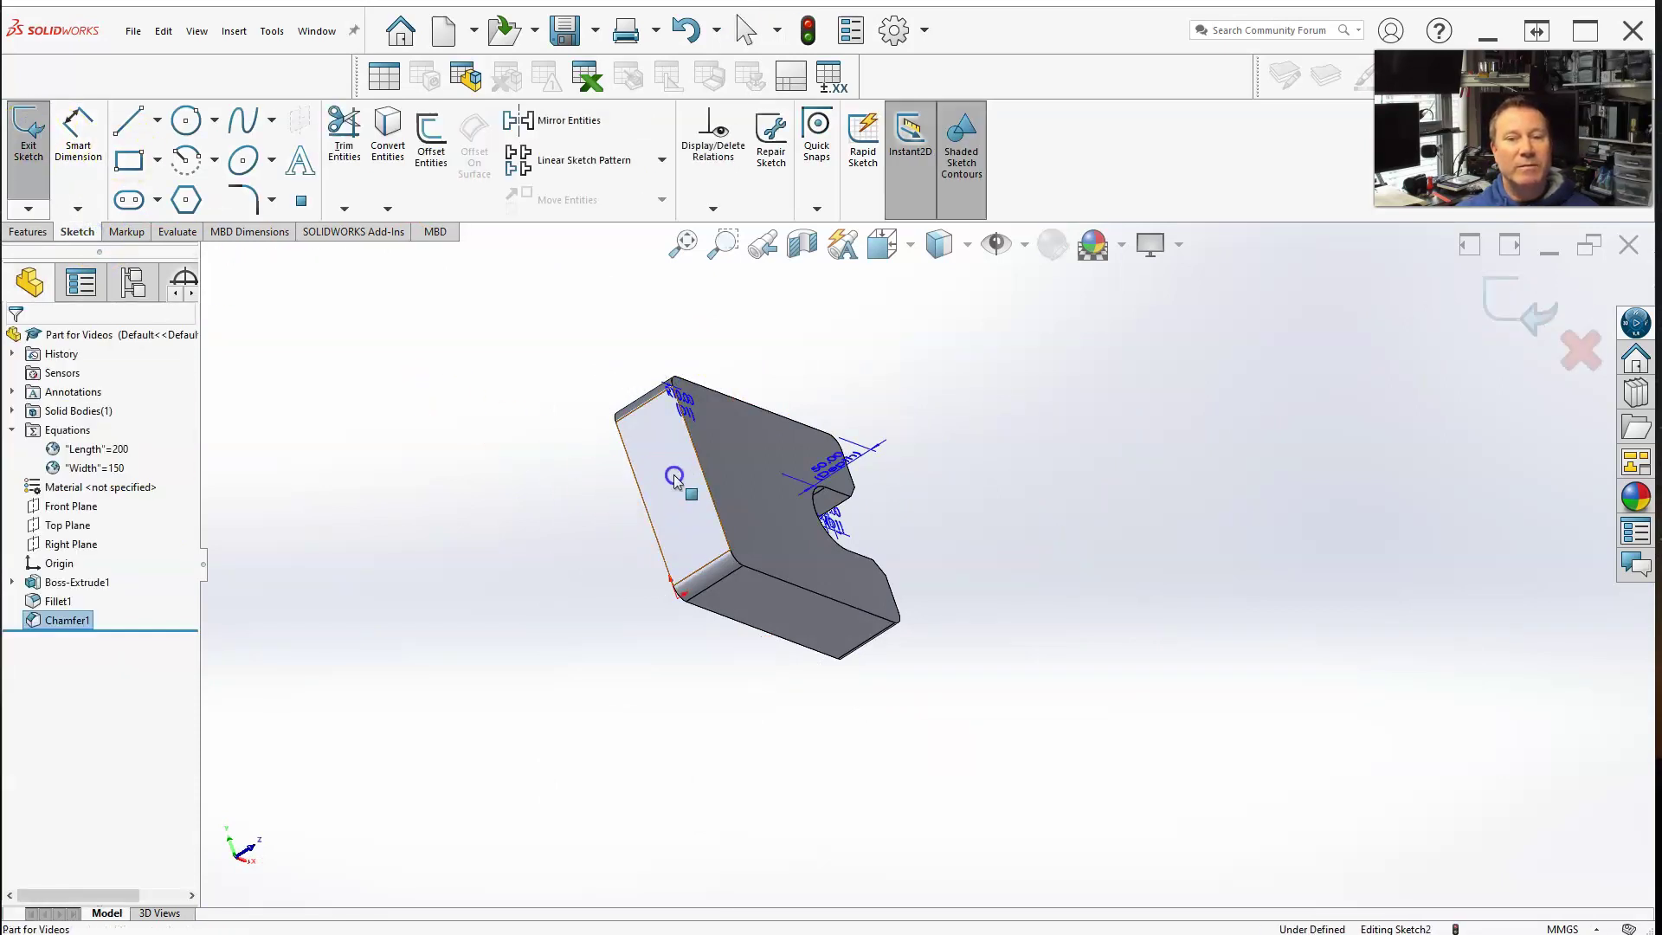
{"action": "left_click", "coordinate": [186, 120]}
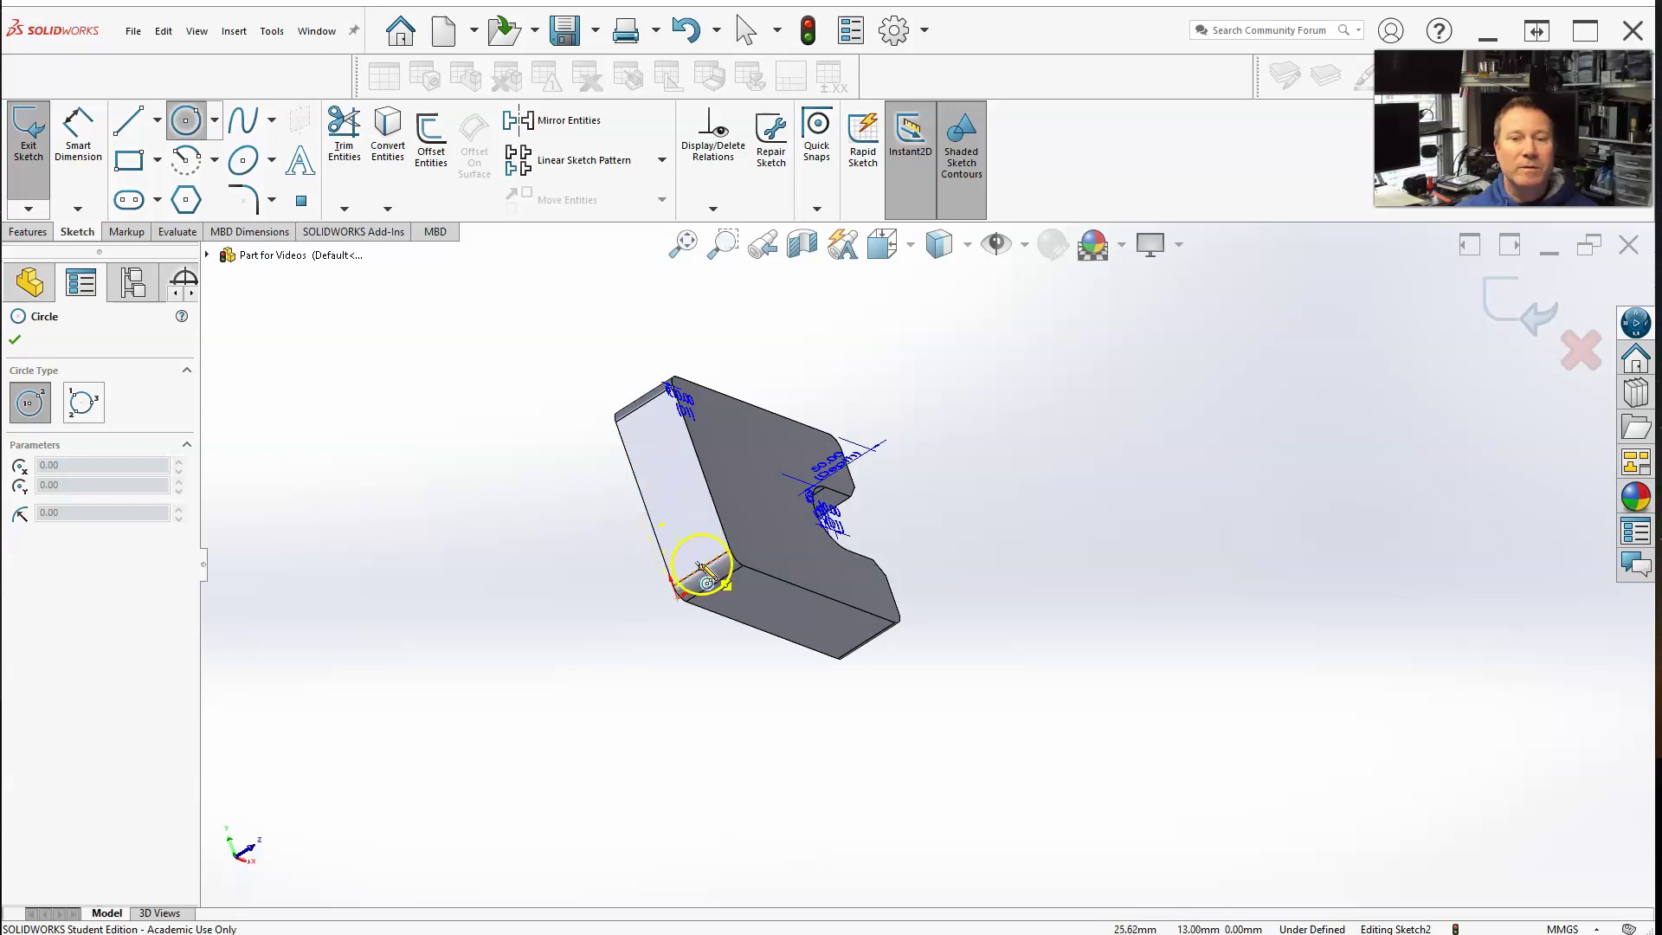
{"action": "left_click", "coordinate": [672, 486]}
{"action": "left_click", "coordinate": [701, 470]}
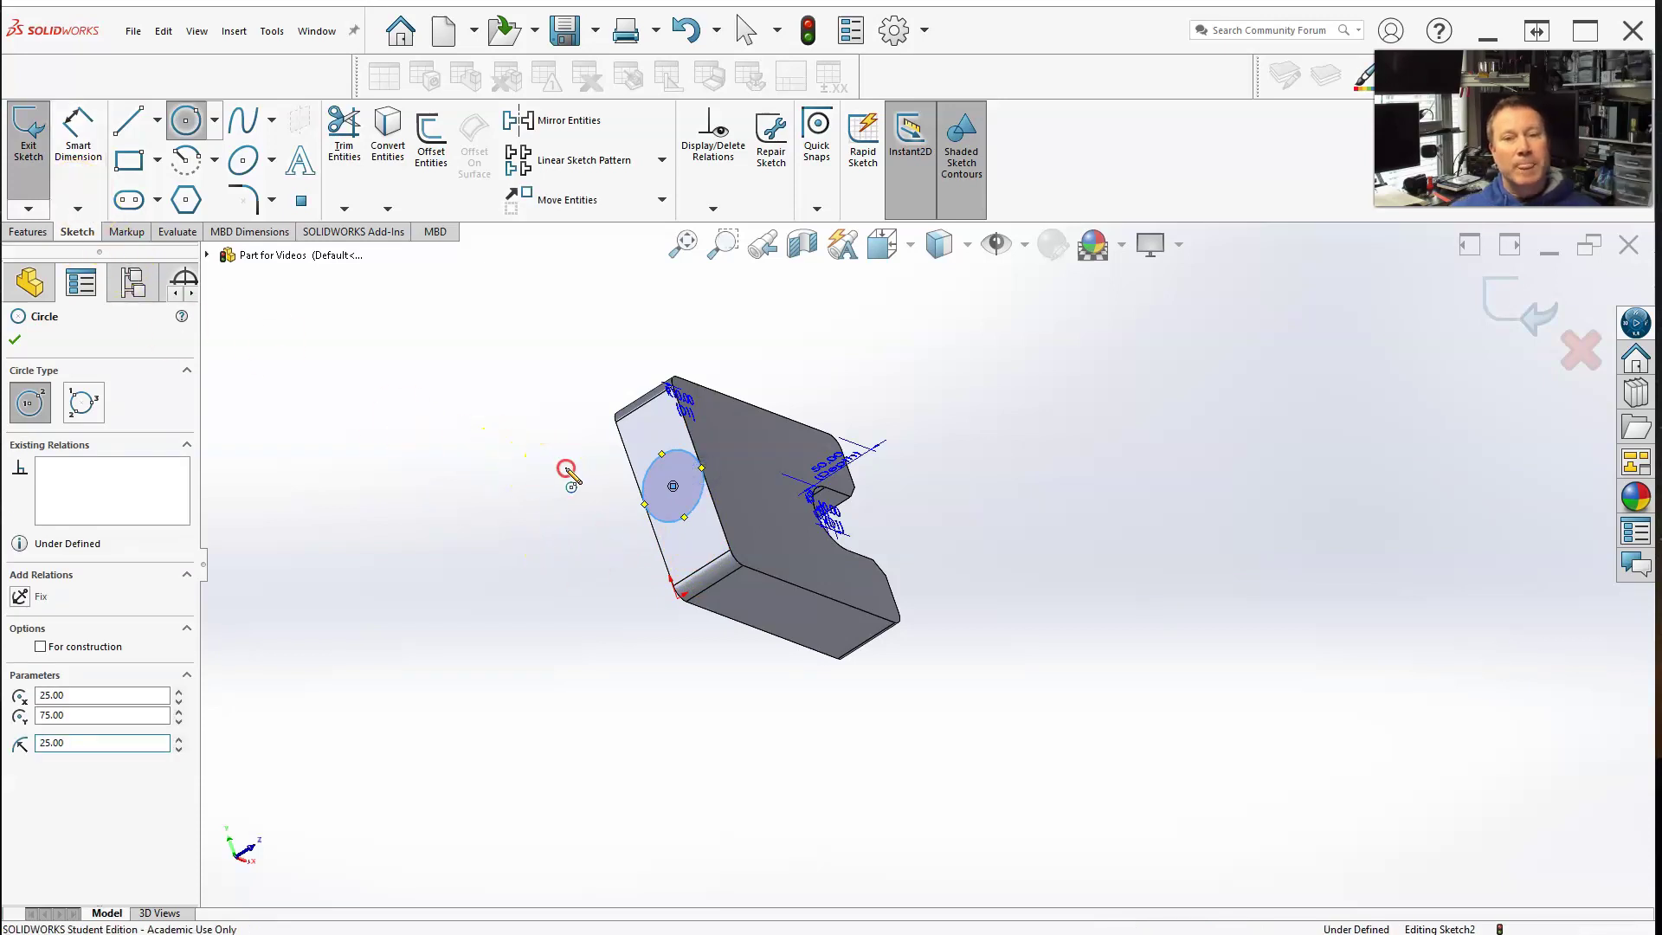
{"action": "key", "text": "ctrl+8"}
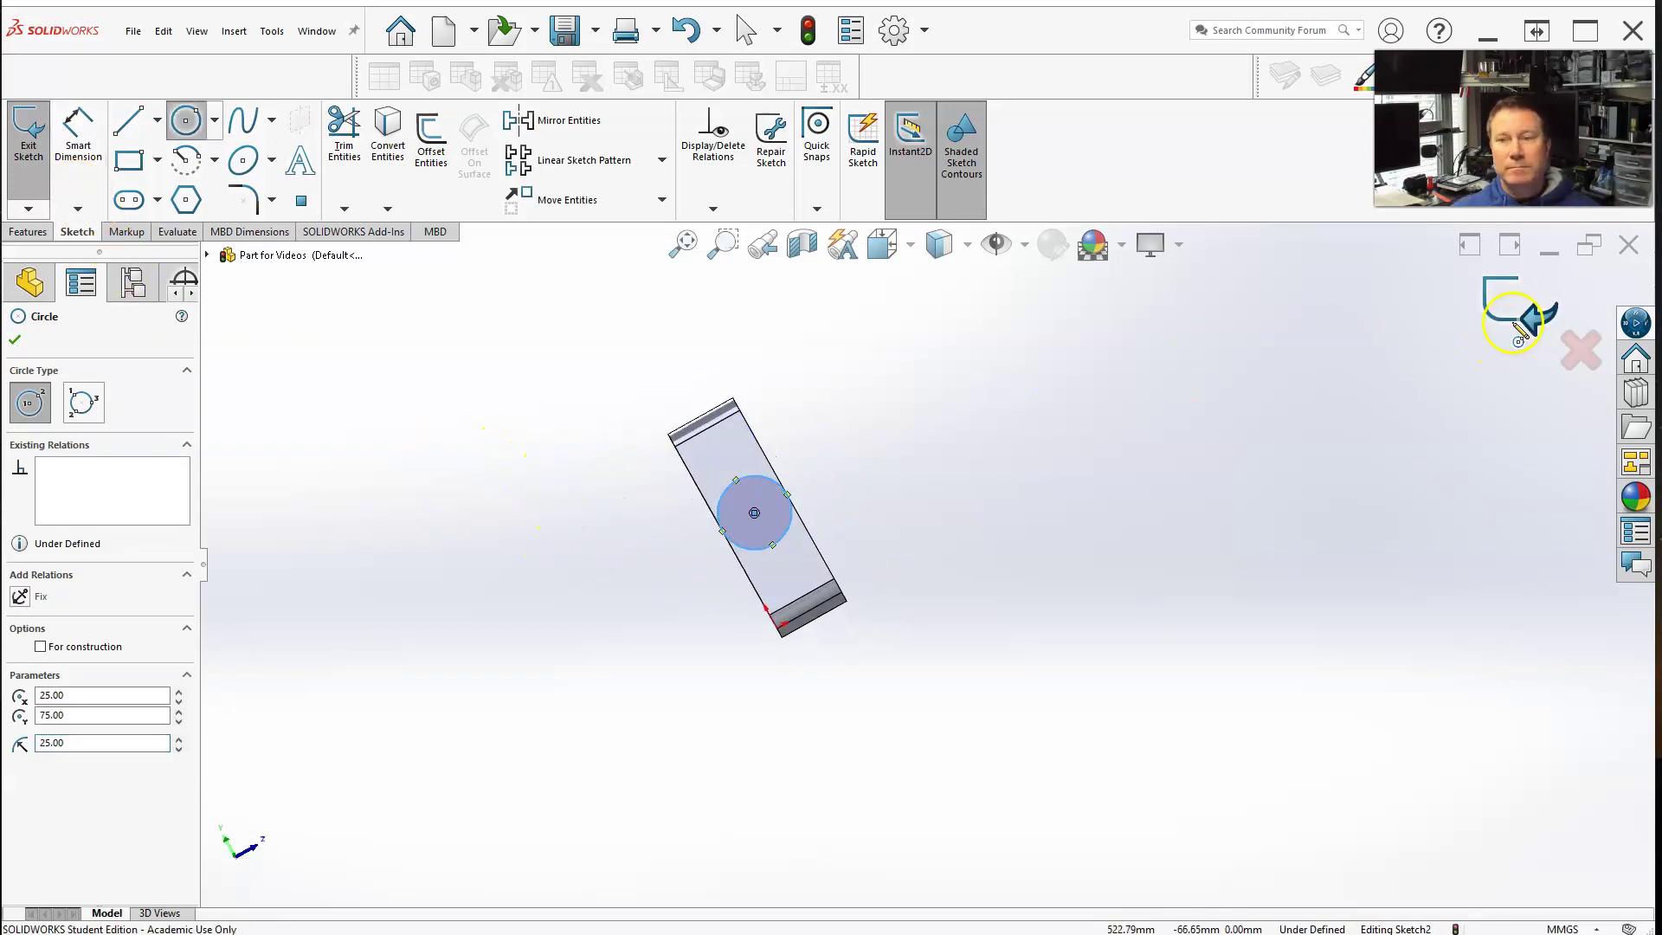
{"action": "left_click", "coordinate": [1517, 328]}
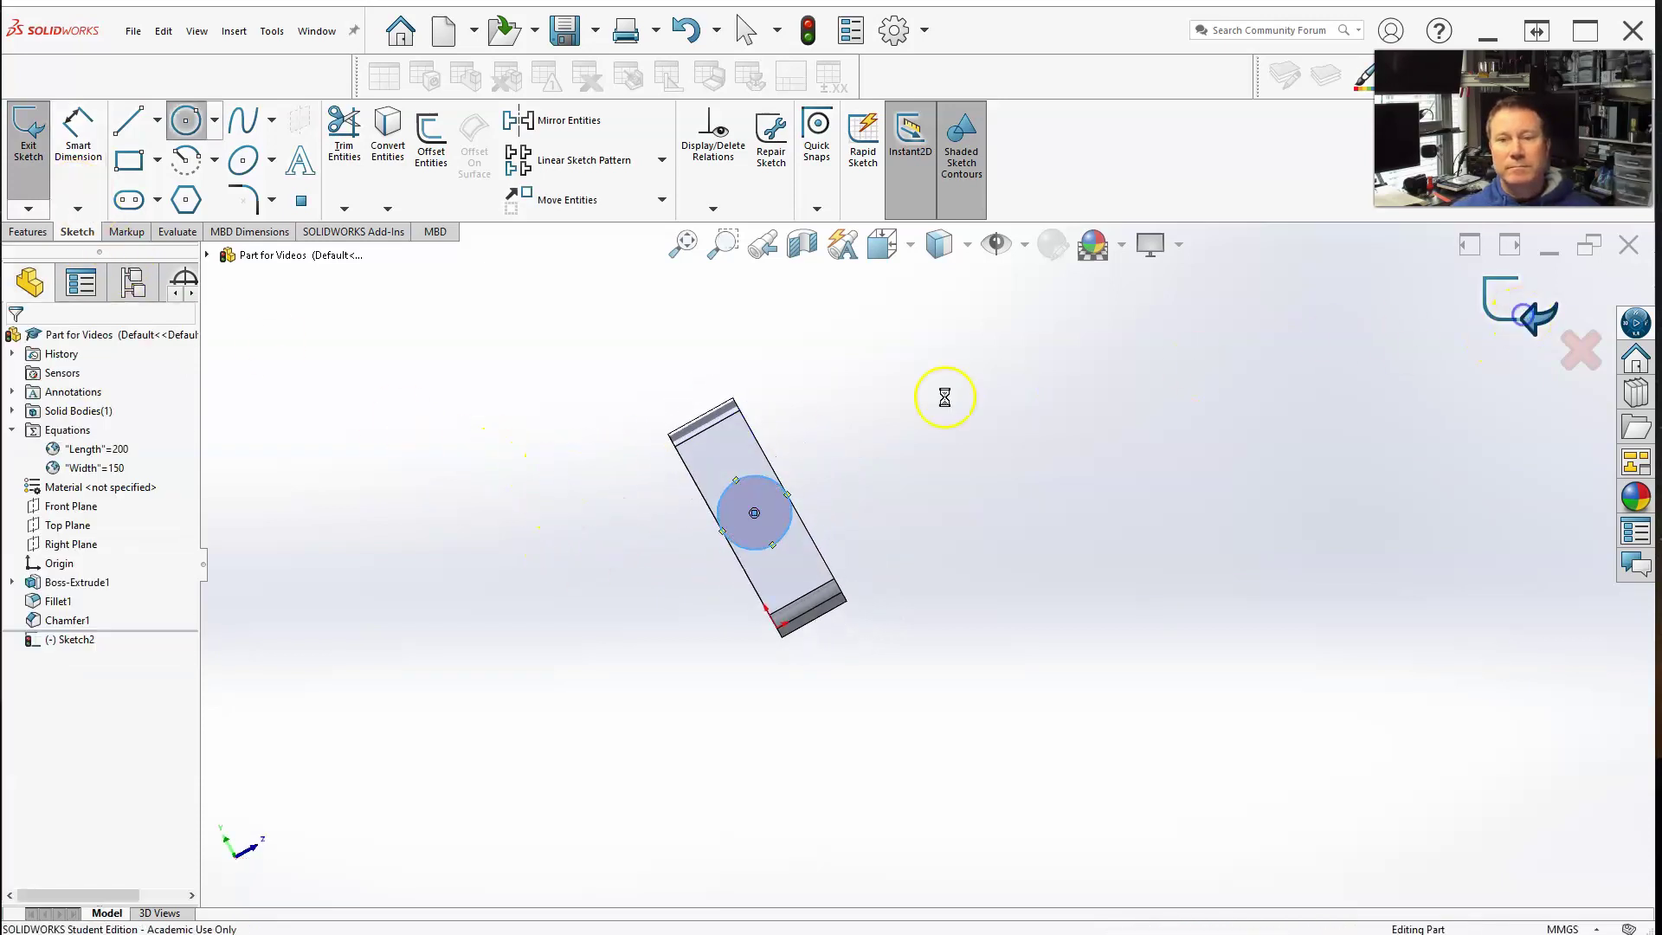
Extrude Sketch2 into a 50 mm blind boss, Boss-Extrude2, from the side face.
{"action": "left_click", "coordinate": [29, 231]}
{"action": "left_click", "coordinate": [20, 169]}
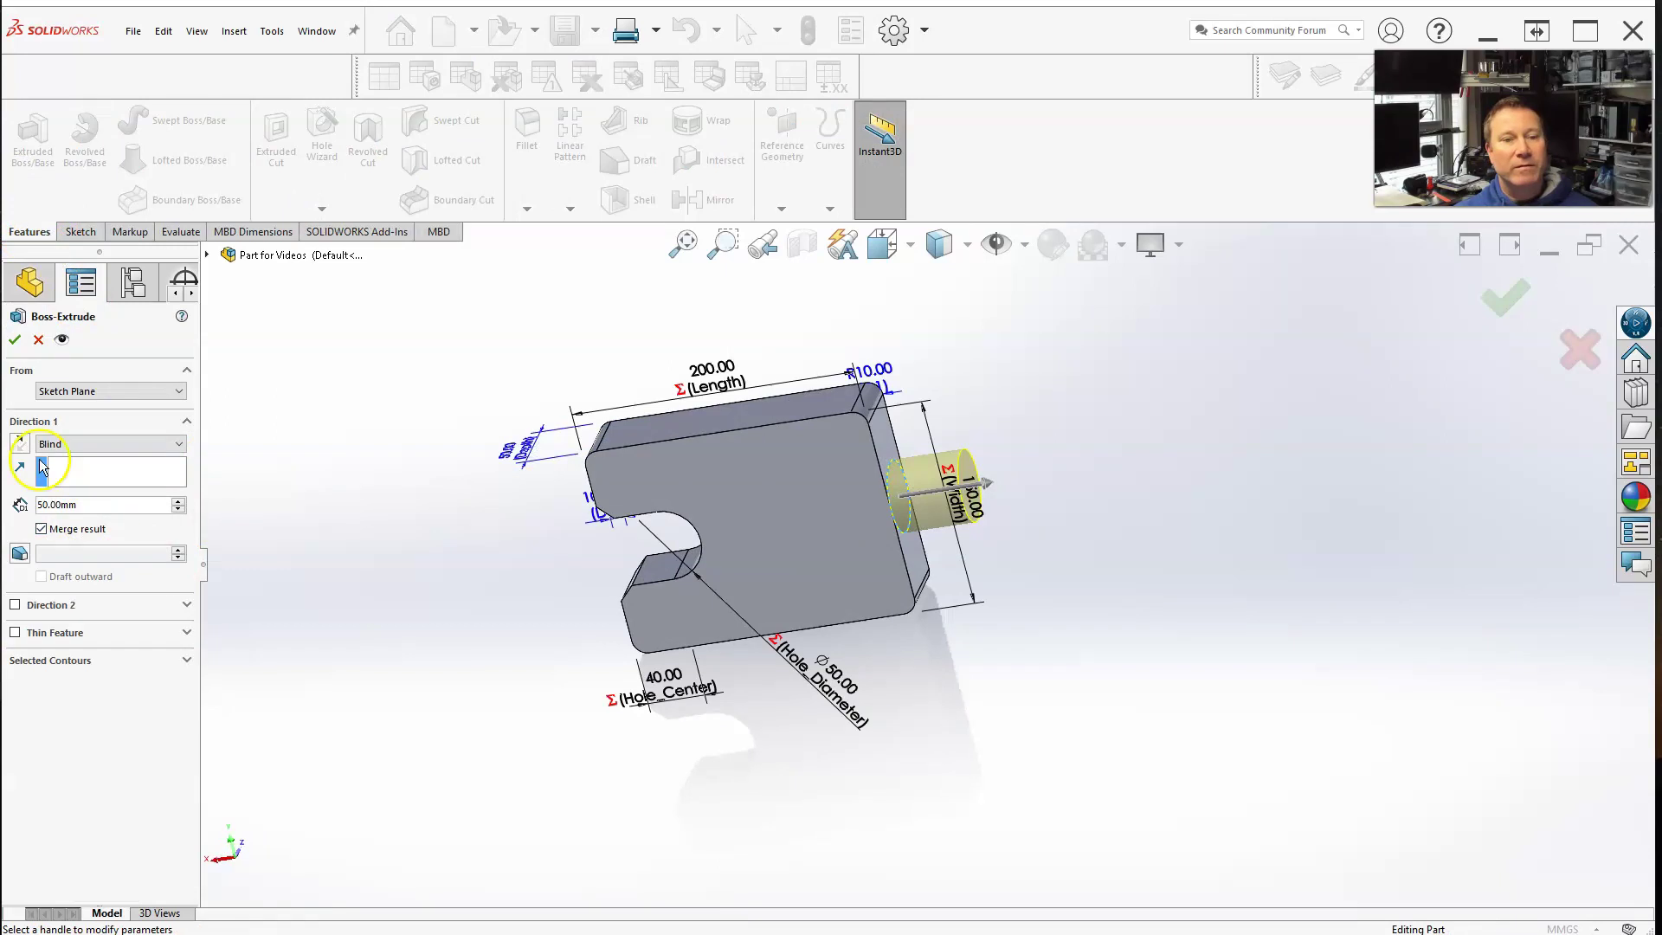
{"action": "left_click", "coordinate": [15, 339]}
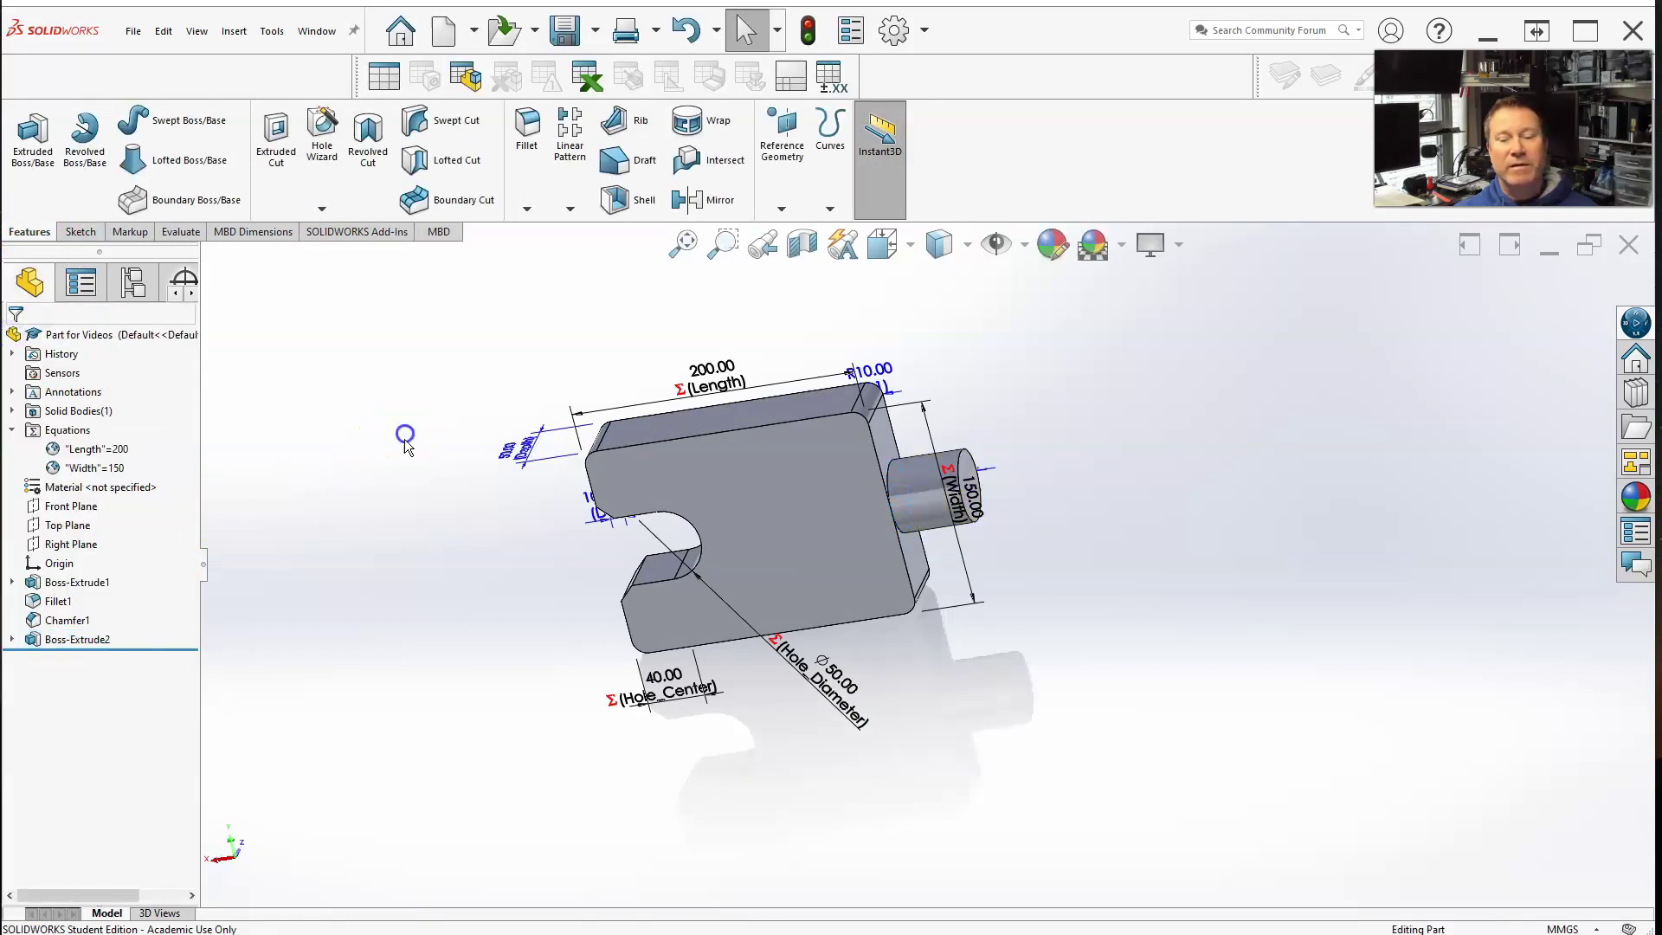
{"action": "middle_click_drag", "start_coordinate": [760, 583], "coordinate": [933, 717]}
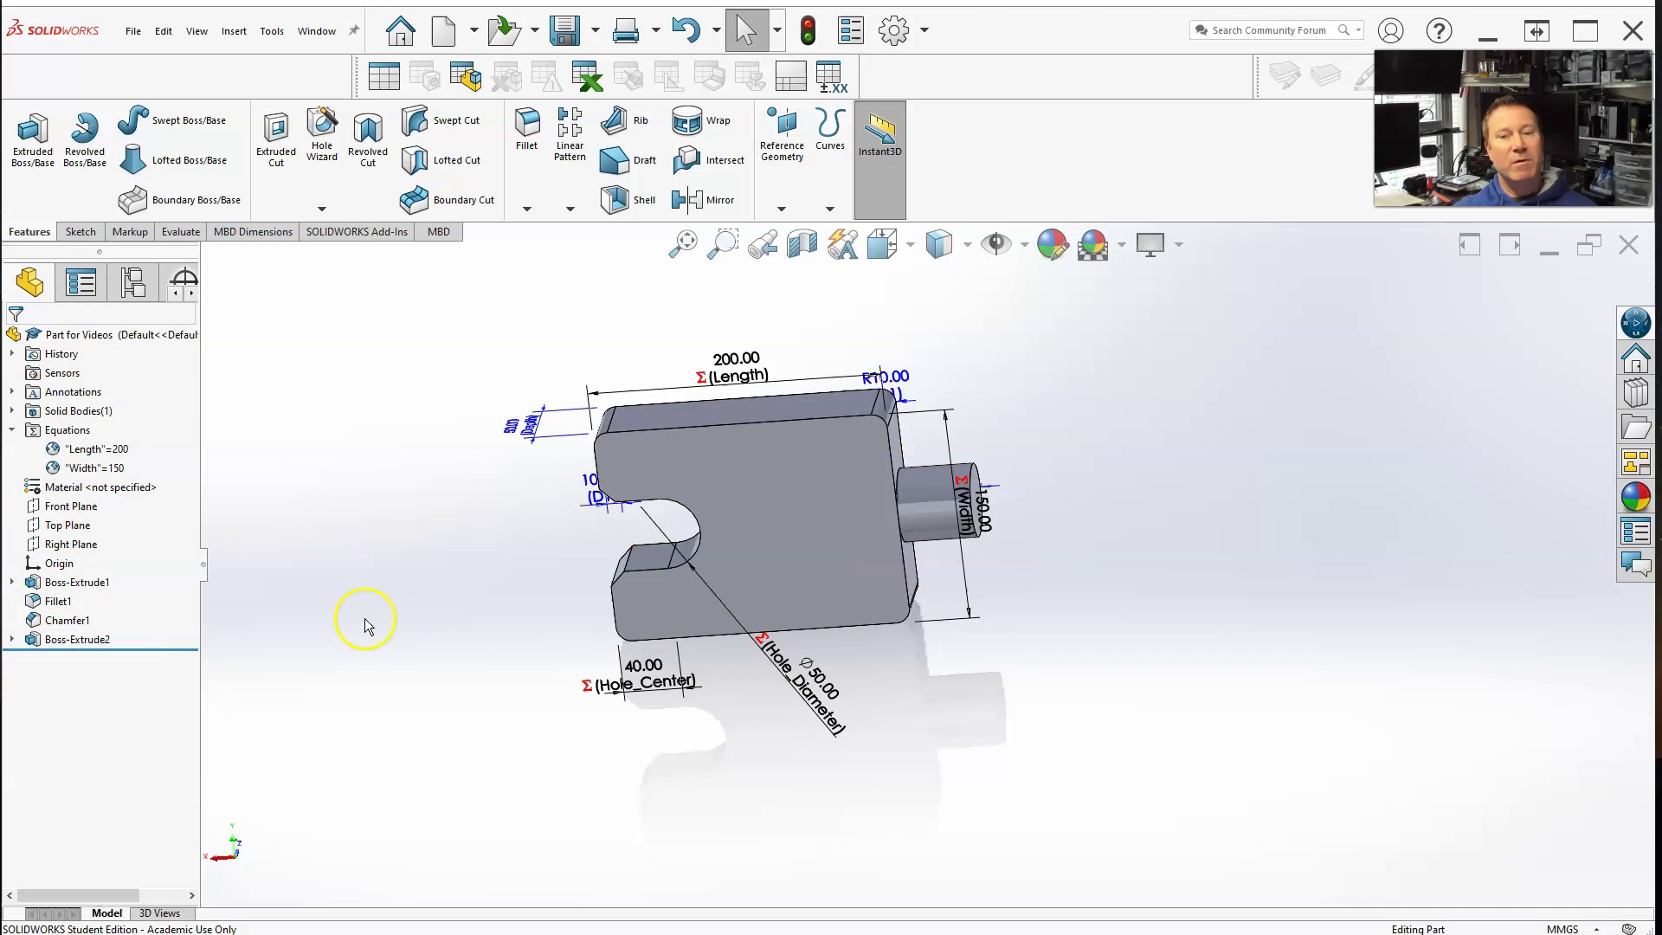
Reopen Manage Equations from the Equations folder in the FeatureManager tree.
{"action": "right_click", "coordinate": [64, 432]}
{"action": "left_click", "coordinate": [113, 443]}
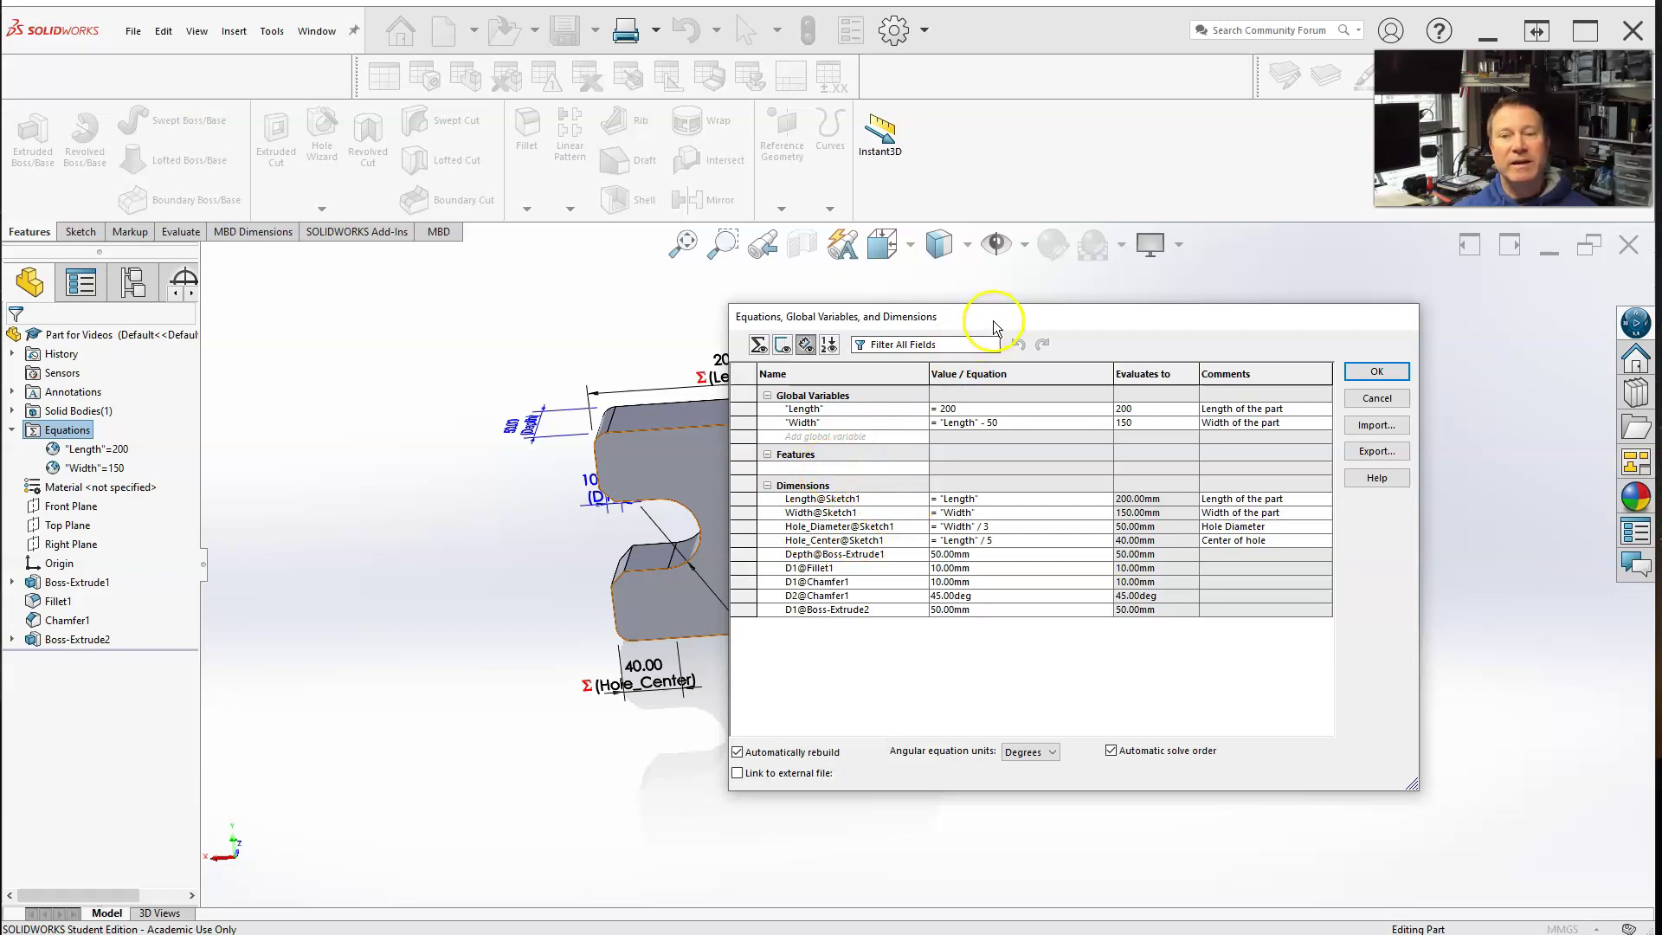
Add Fillet1 as a feature-suppression row in the Equations dialog.
{"action": "left_click_drag", "start_coordinate": [980, 319], "coordinate": [1283, 330]}
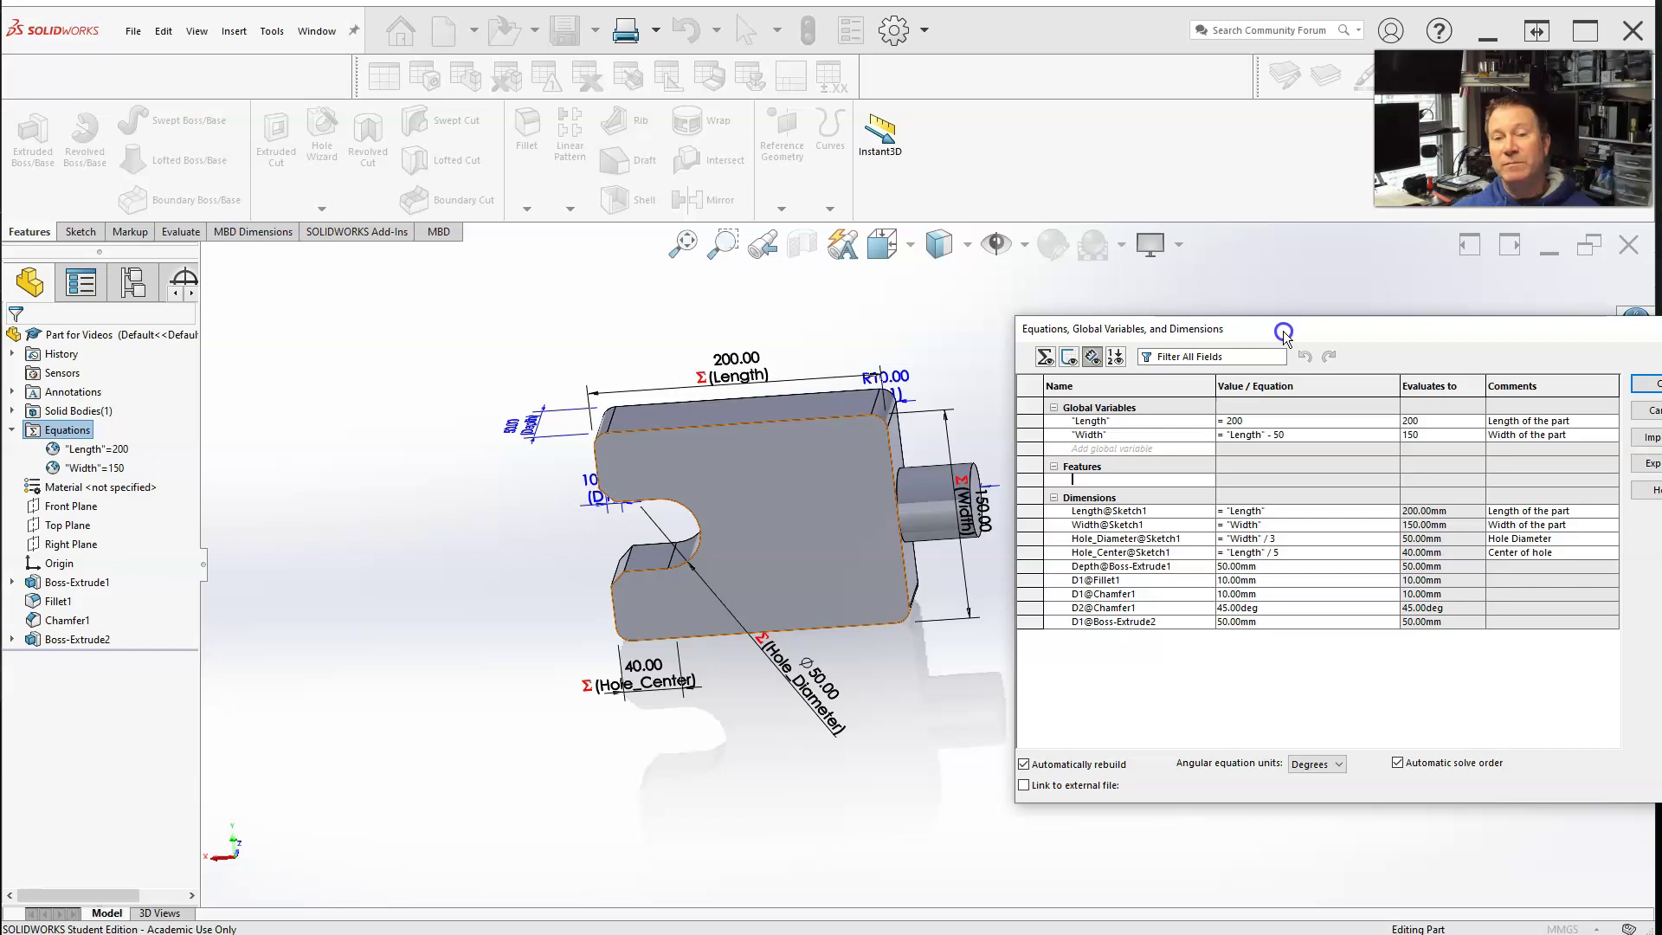
{"action": "left_click_drag", "start_coordinate": [1283, 331], "coordinate": [1093, 315]}
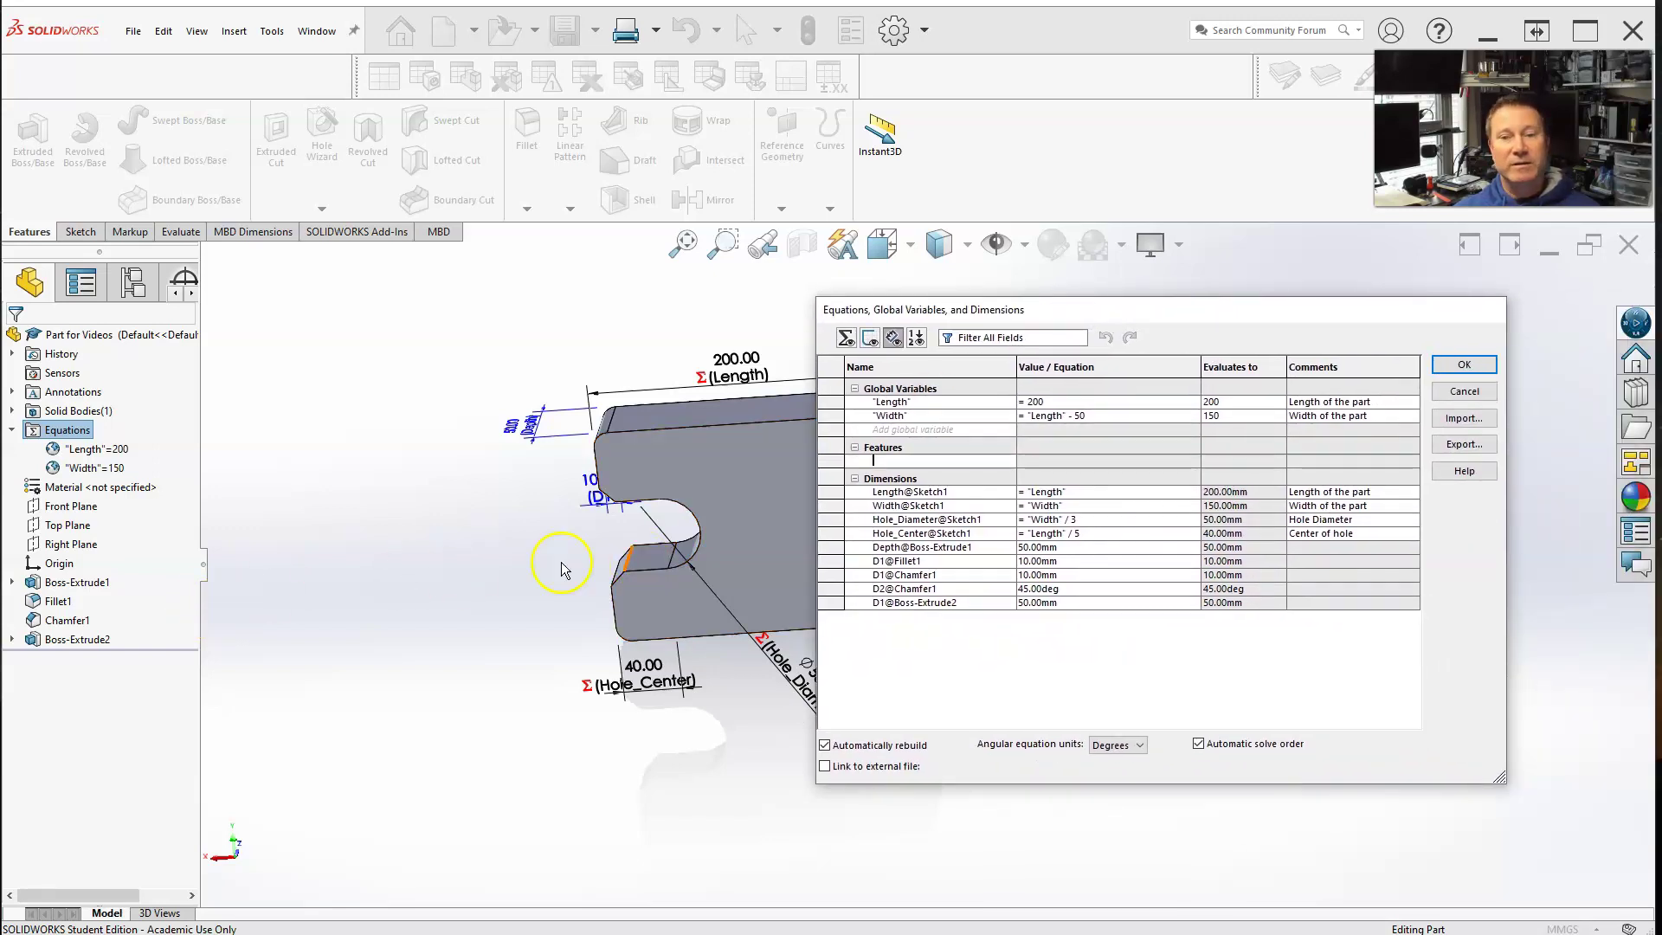
{"action": "left_click", "coordinate": [51, 601]}
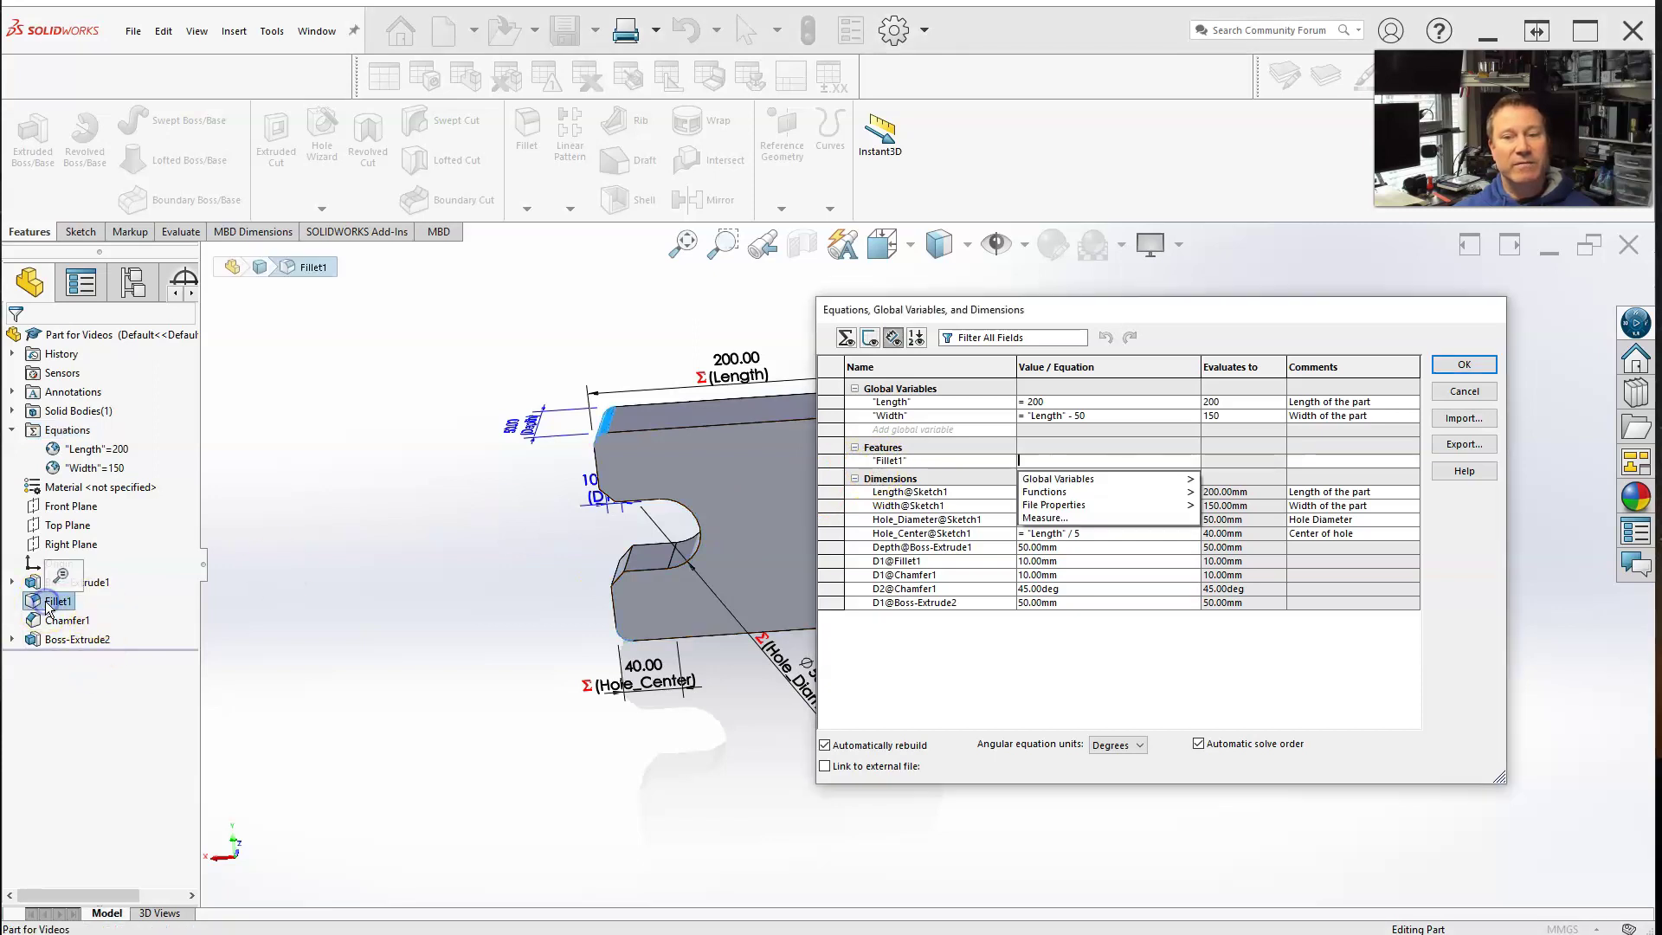
{"action": "left_click", "coordinate": [1069, 463]}
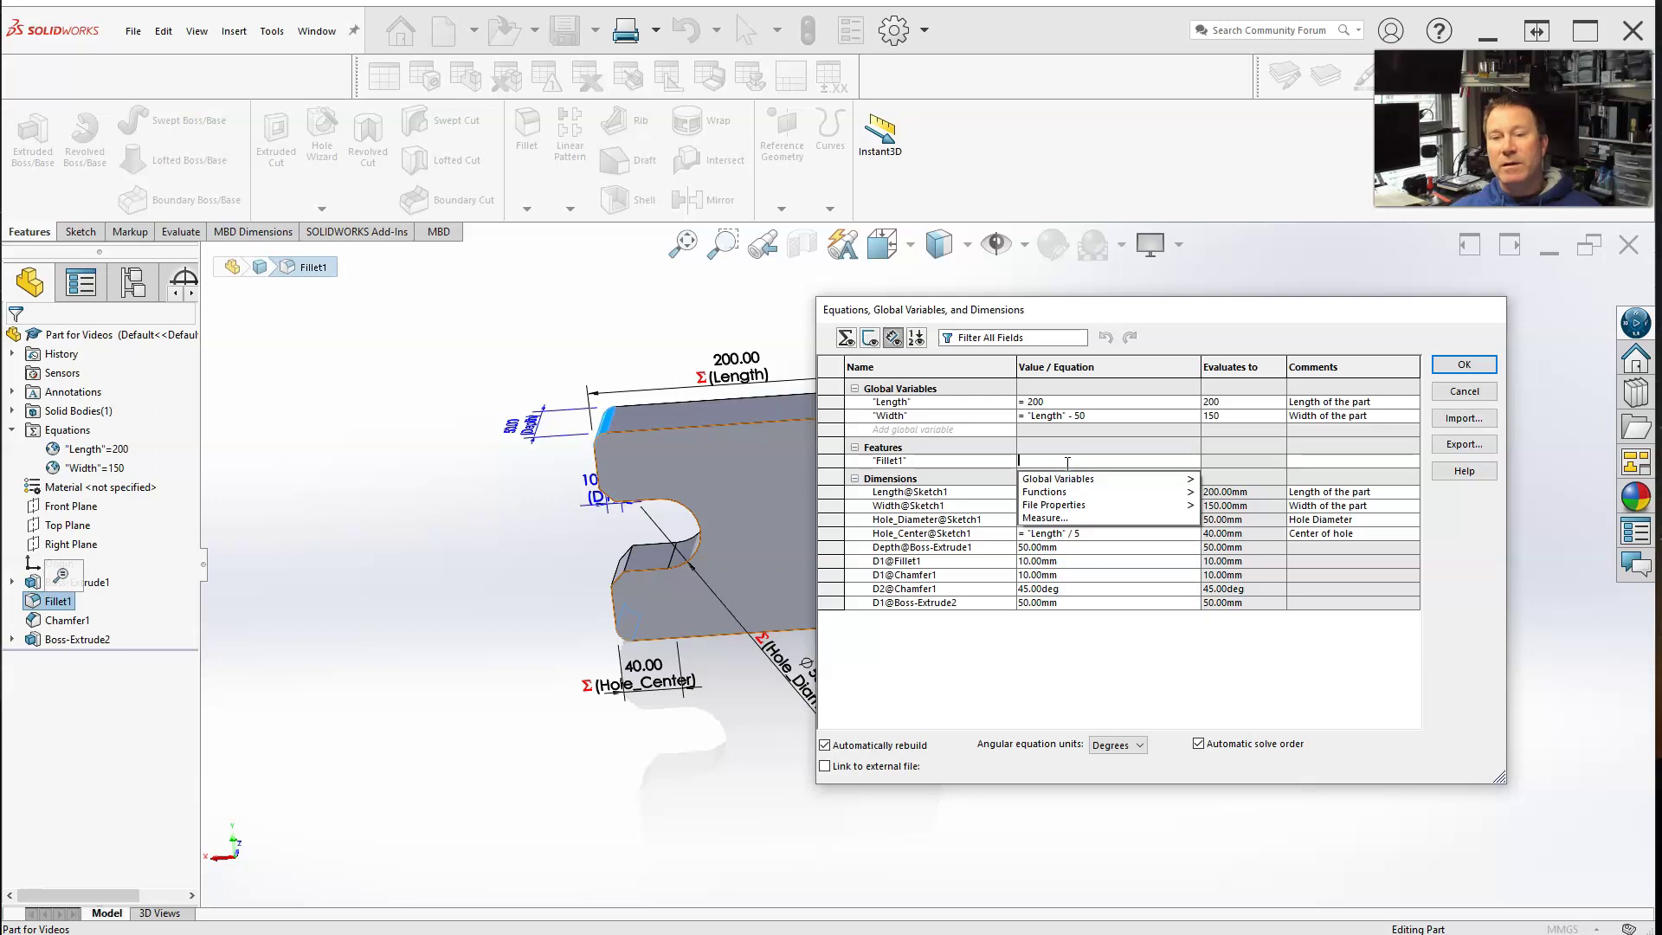
{"action": "left_click", "coordinate": [1146, 337]}
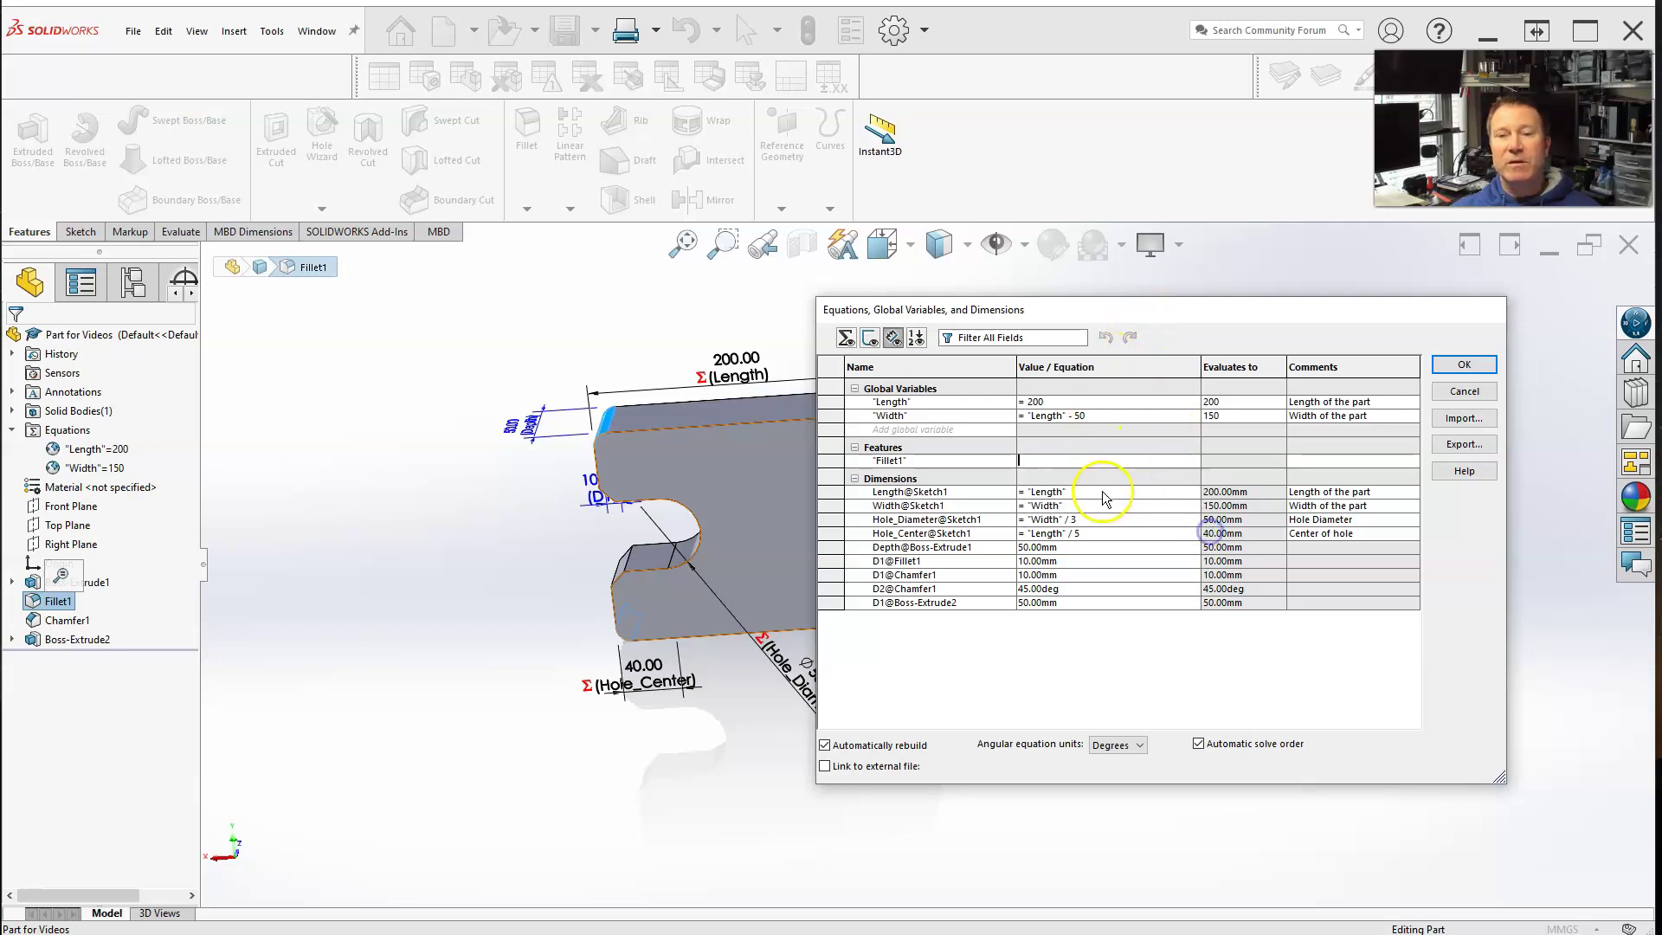
Set the Fillet1 equation to "suppressed" so the fillet drops out of the part.
{"action": "left_click", "coordinate": [1058, 464]}
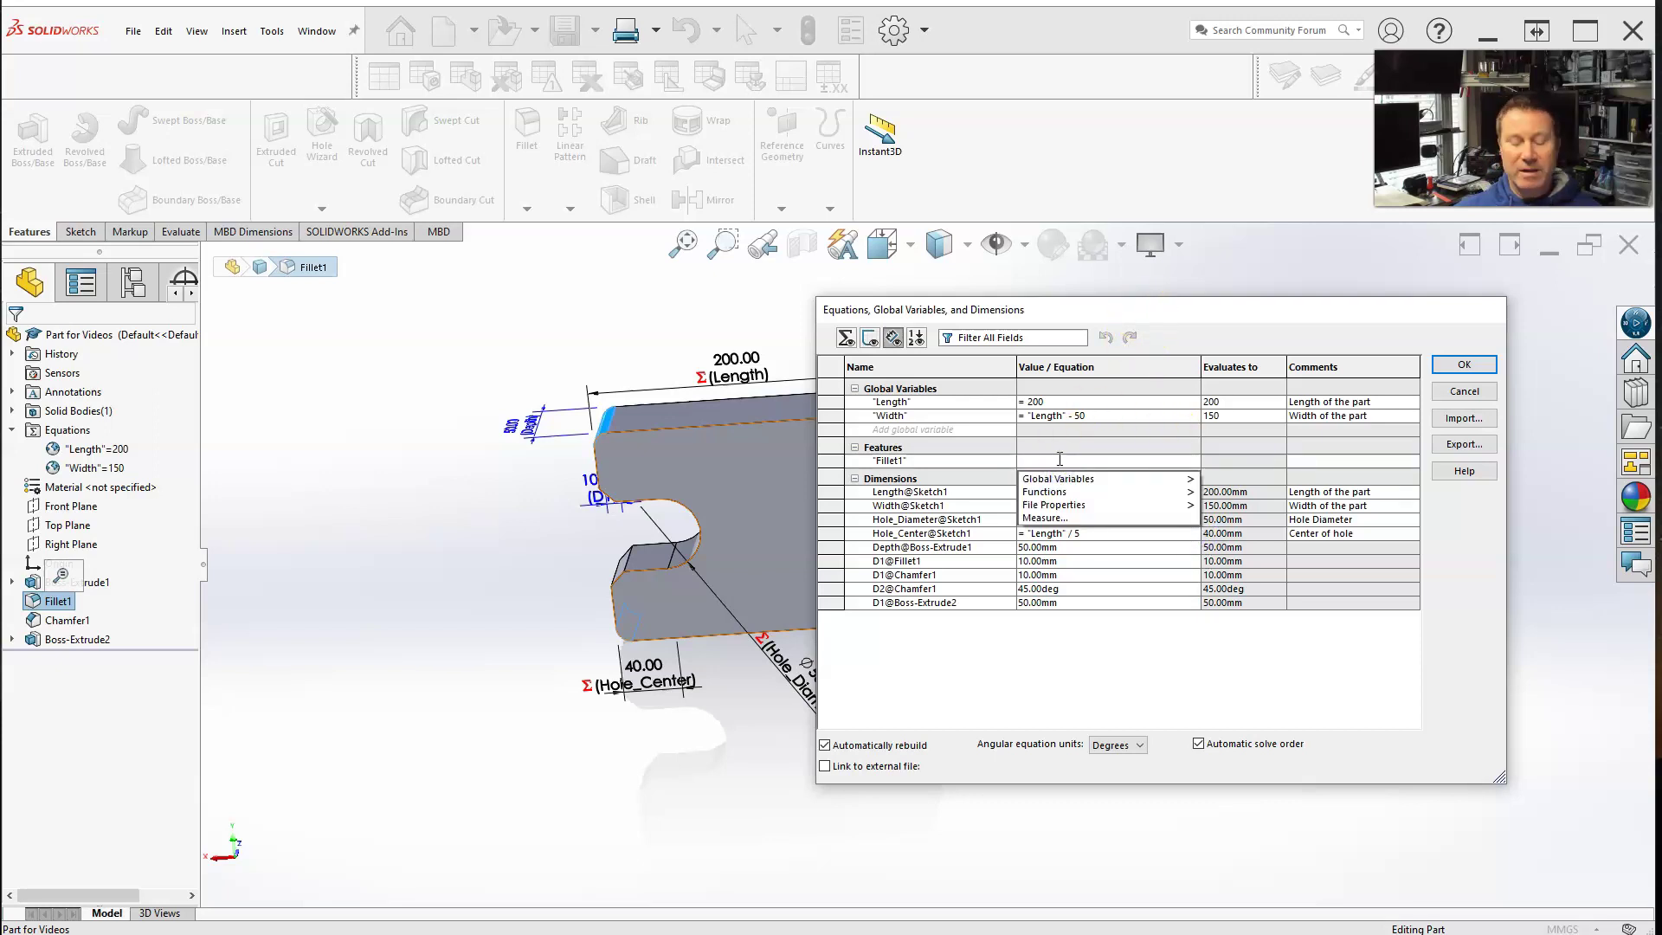
{"action": "type", "text": "=supp"}
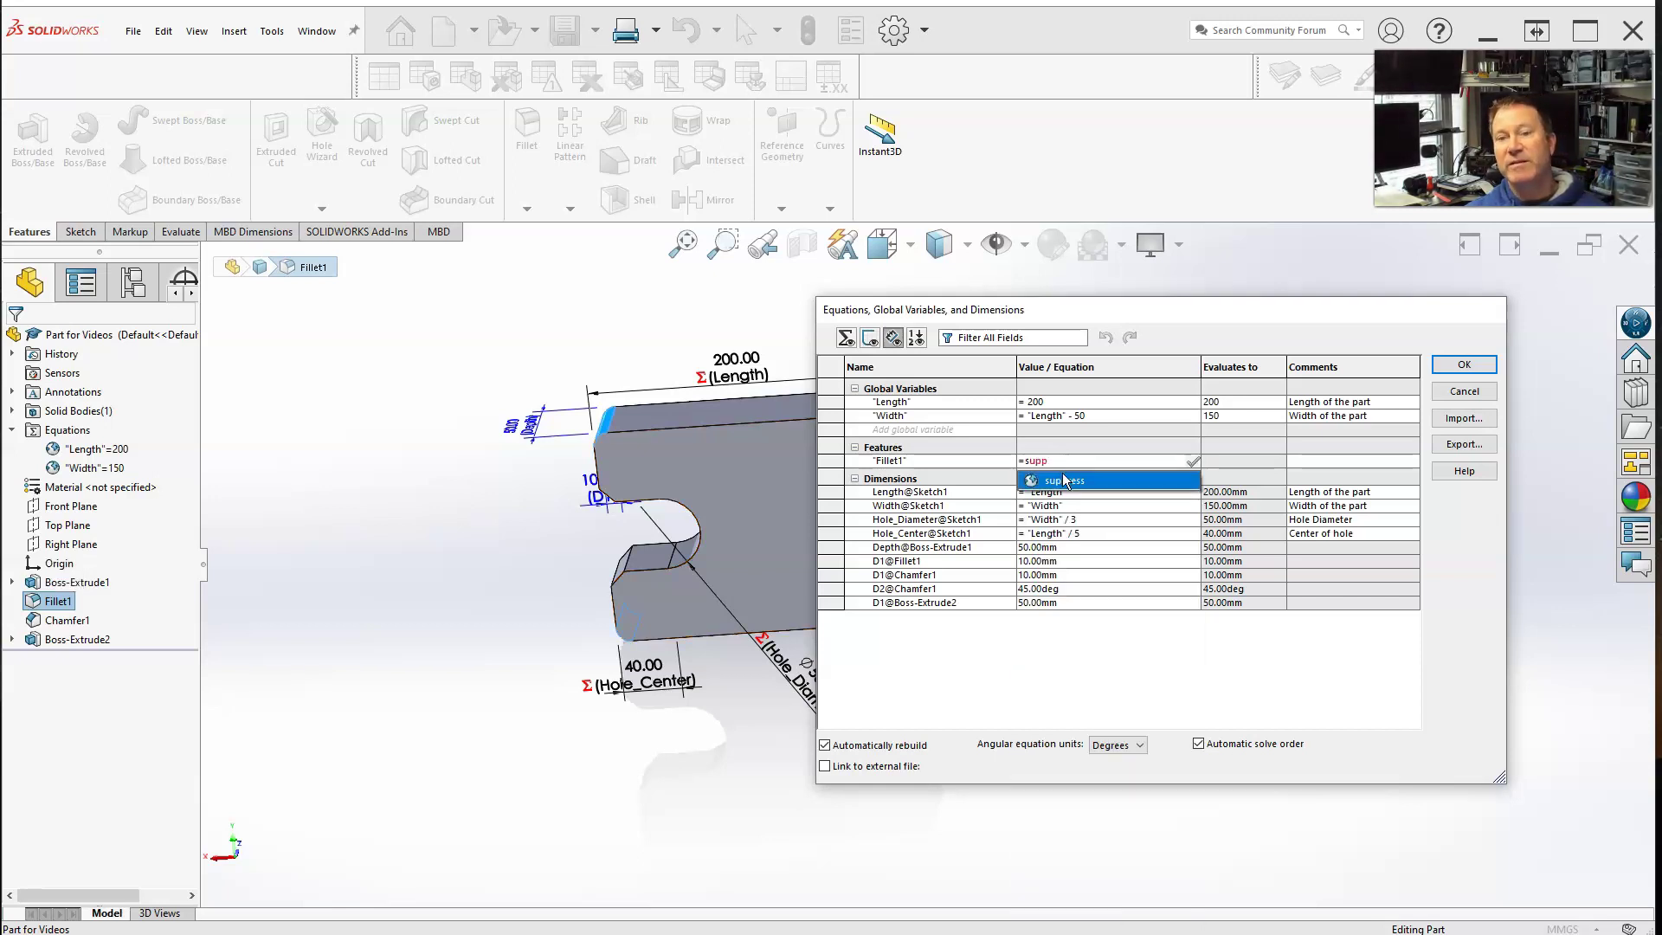
{"action": "left_click", "coordinate": [1065, 482]}
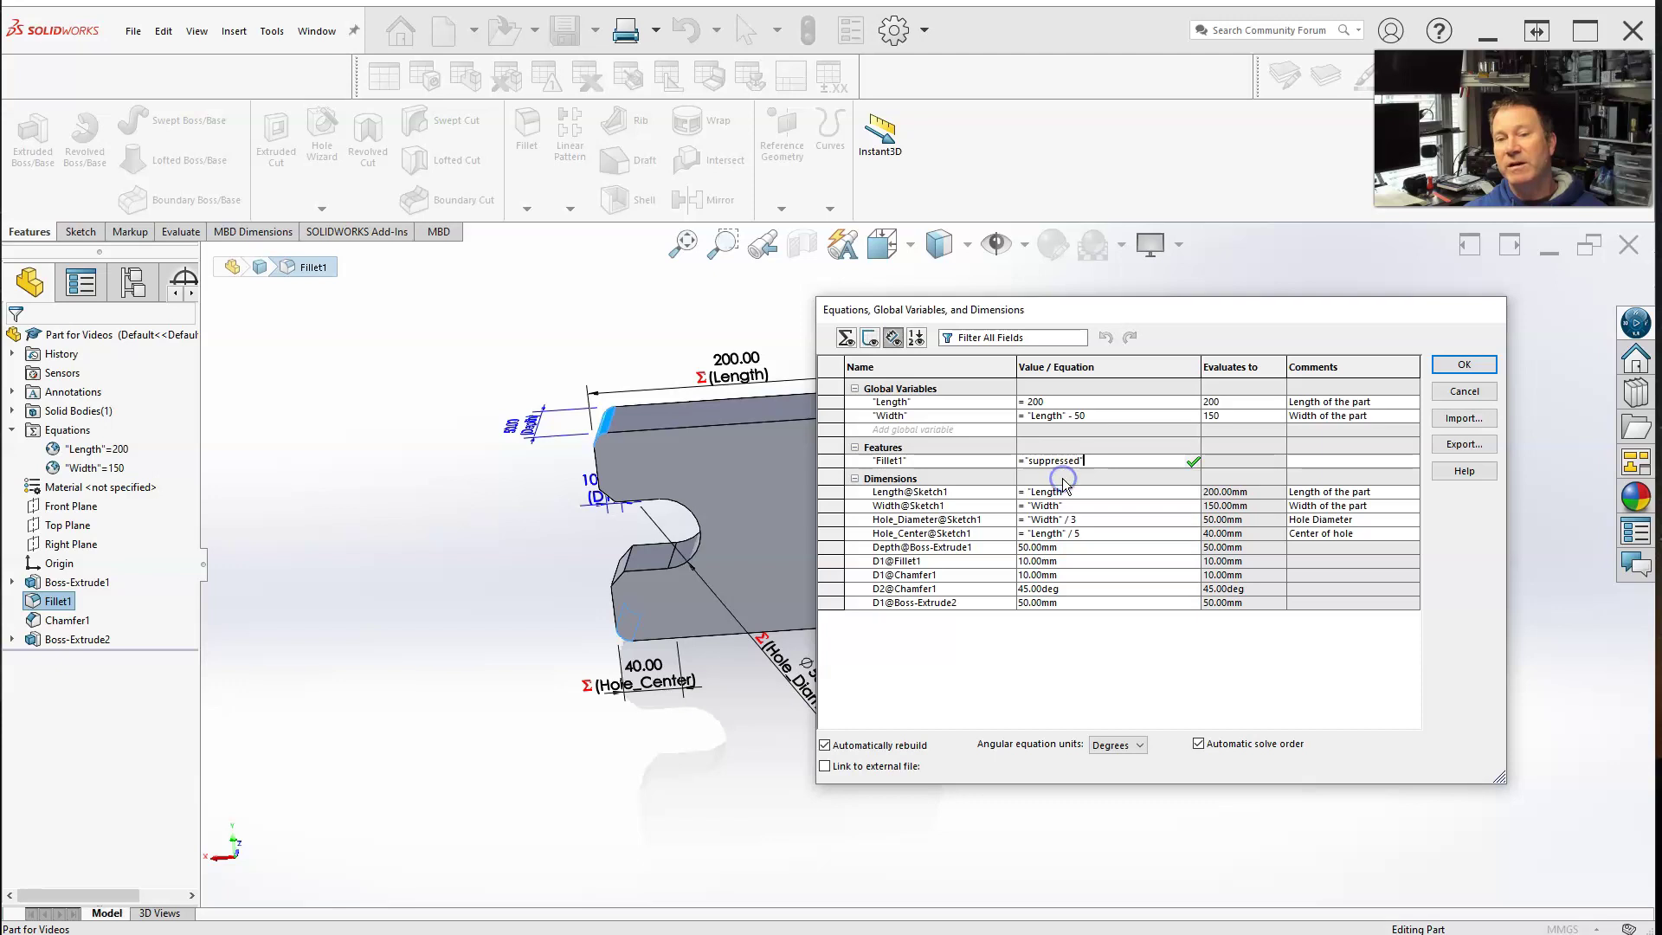
{"action": "left_click", "coordinate": [1188, 498]}
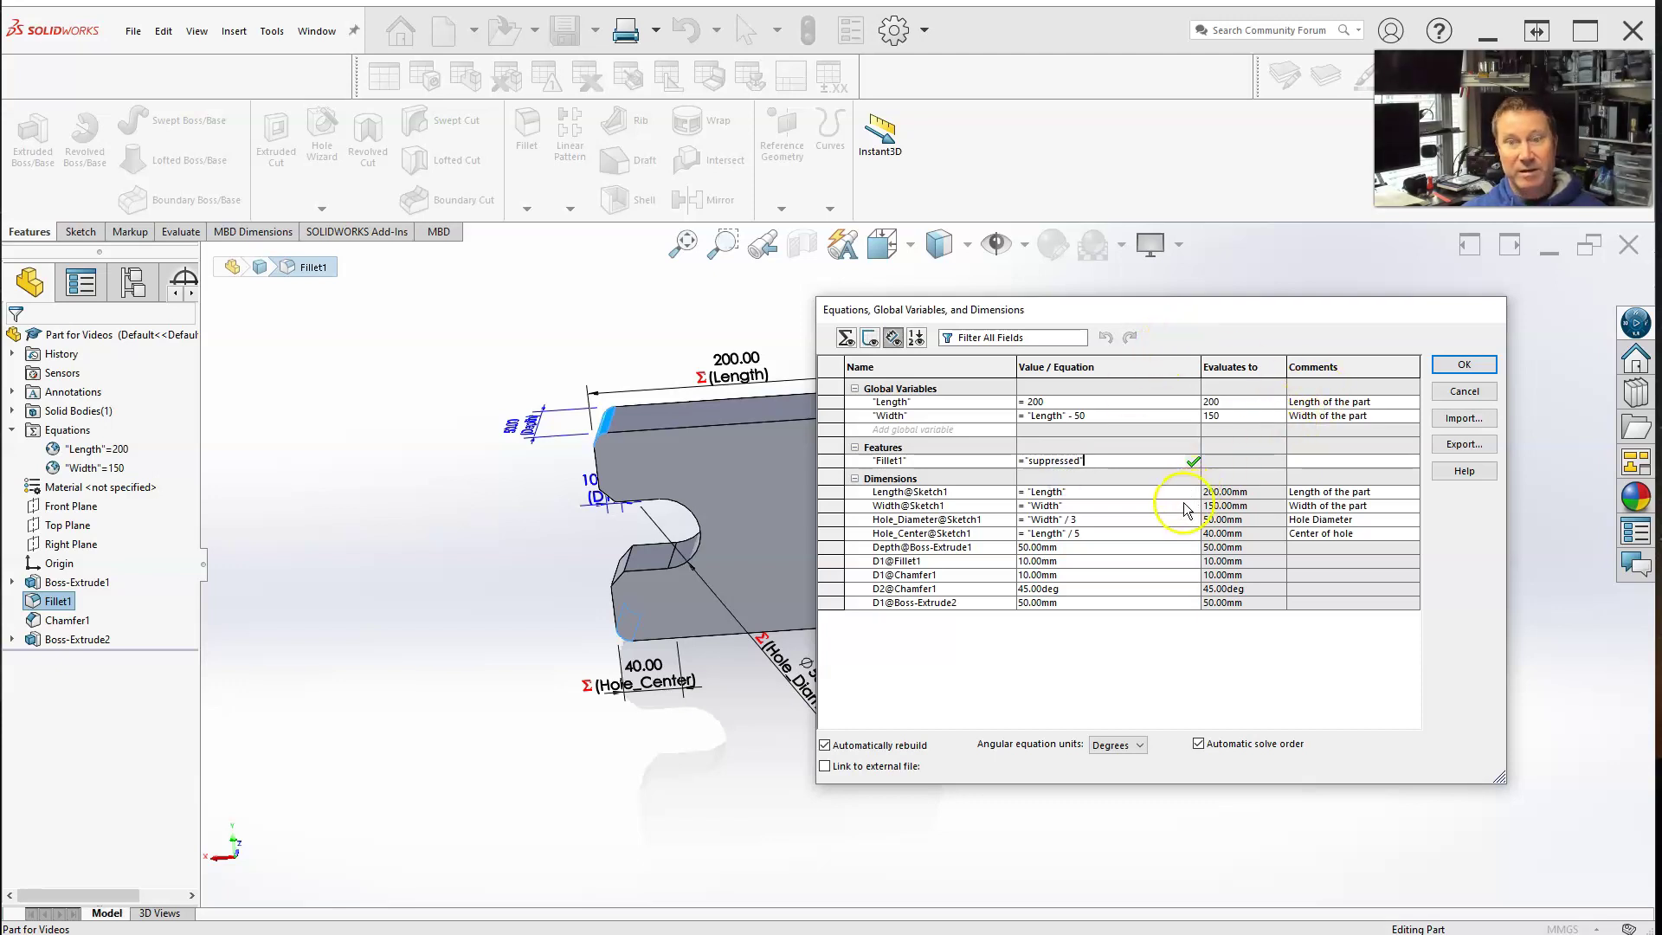
{"action": "key", "text": "Return"}
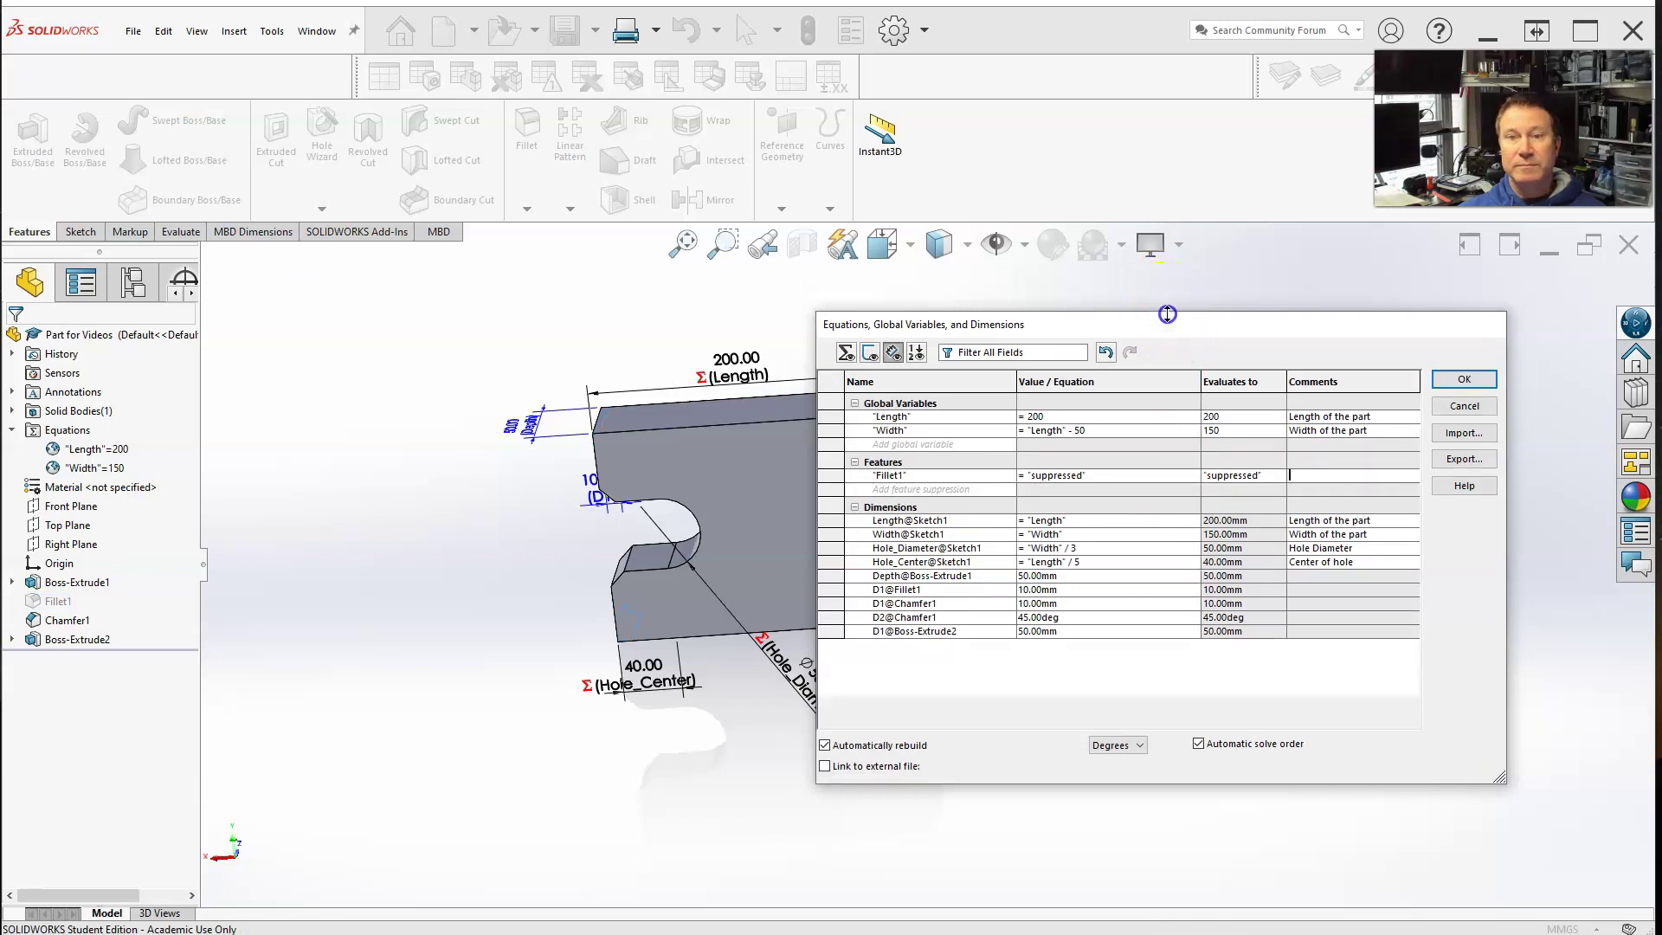
{"action": "left_click_drag", "start_coordinate": [1160, 299], "coordinate": [1175, 352]}
Add a Chamfer1 feature-suppression row with the value = 1.
{"action": "left_click", "coordinate": [1009, 509]}
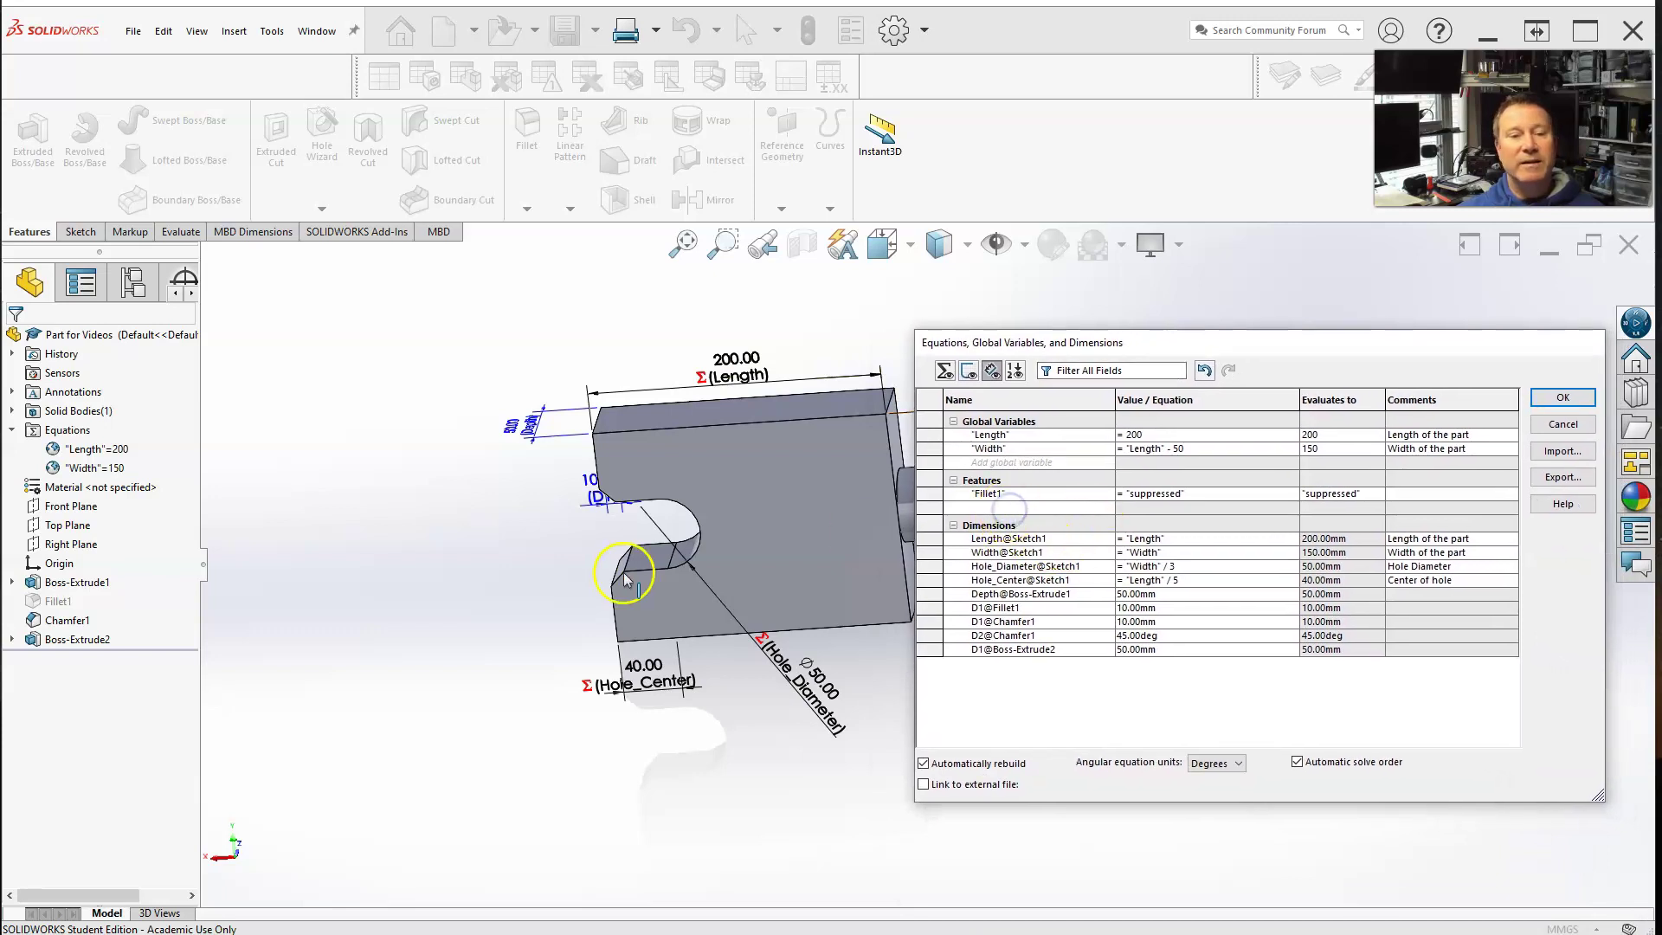
{"action": "left_click", "coordinate": [53, 619]}
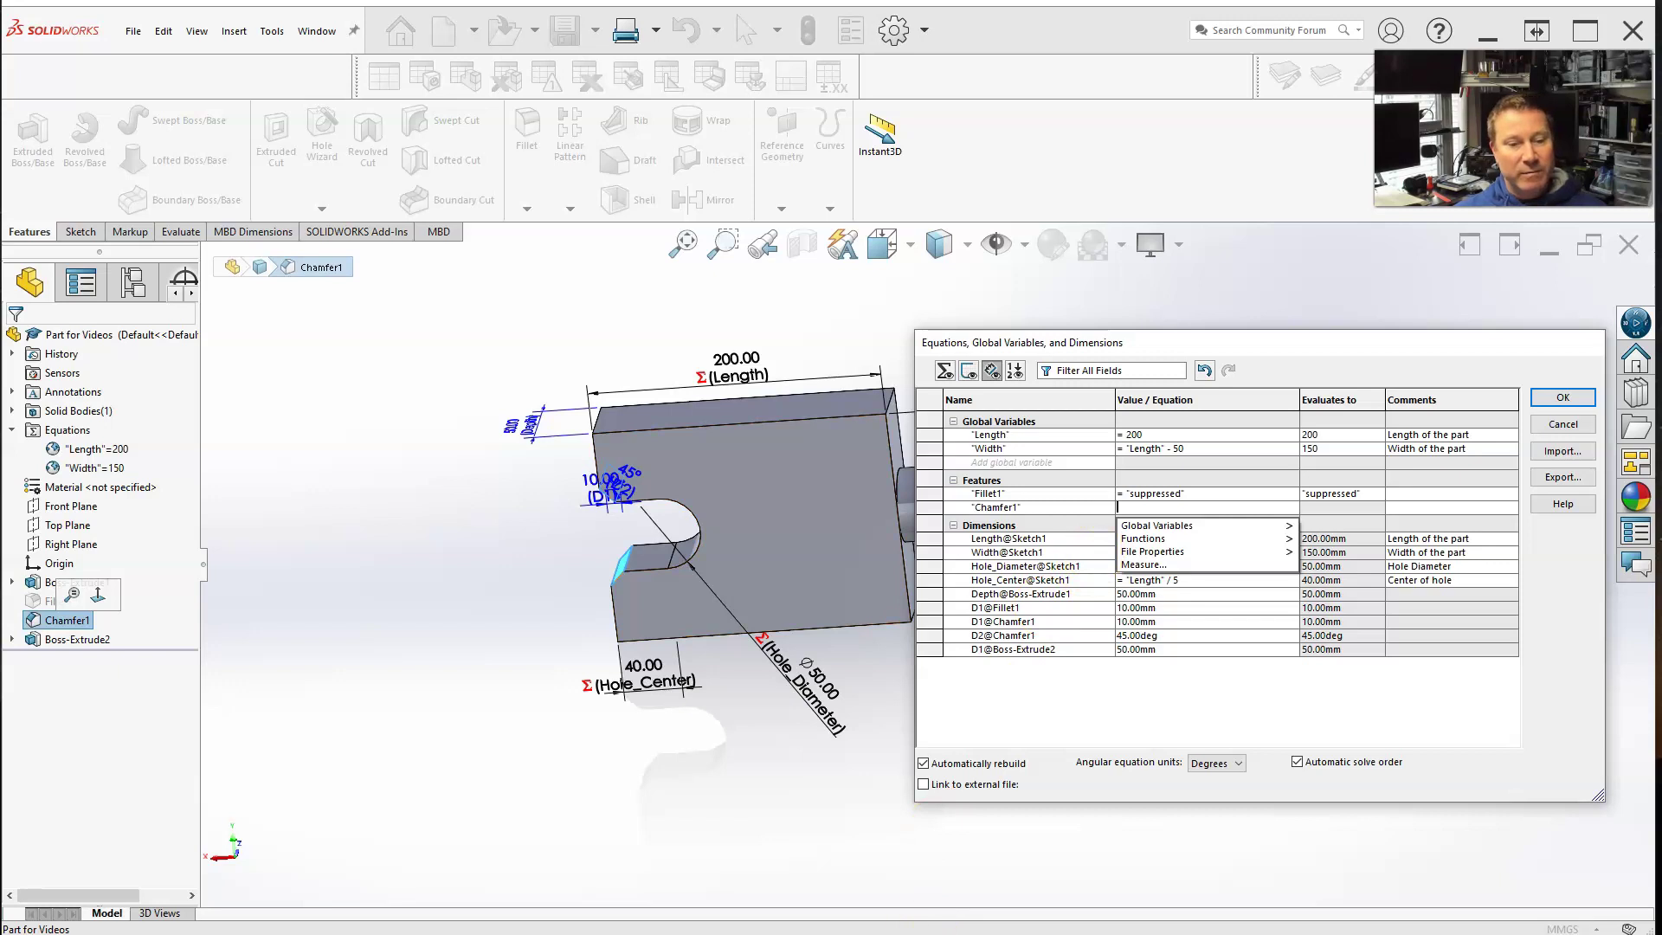
{"action": "key", "text": "Escape"}
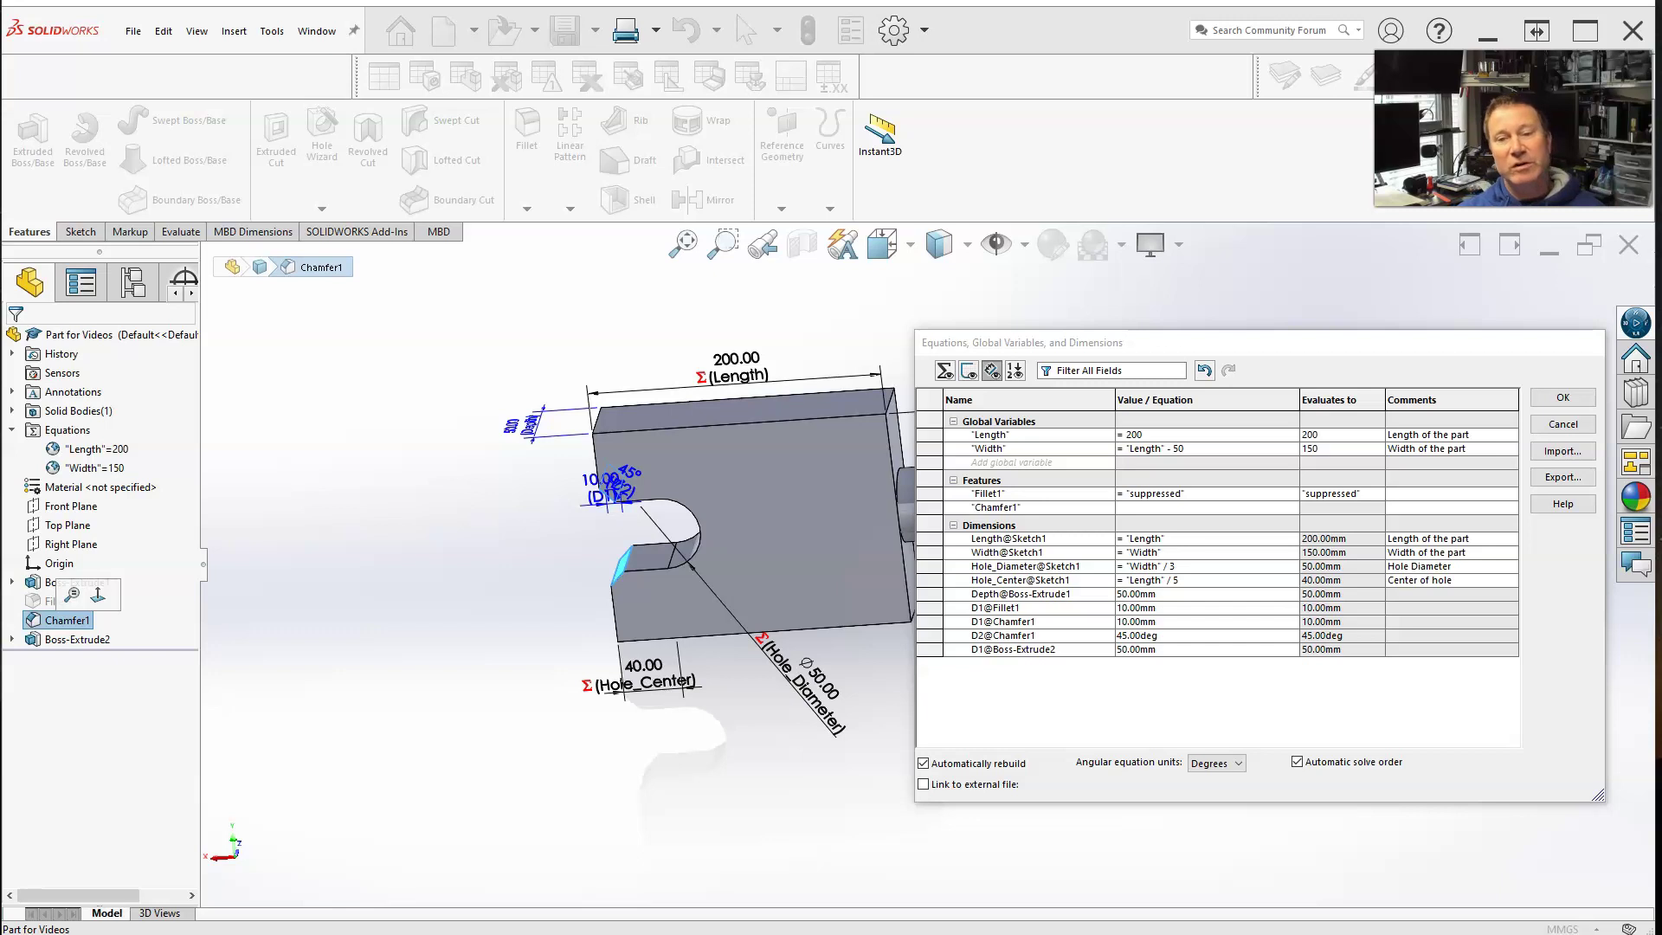
{"action": "left_click", "coordinate": [1146, 508]}
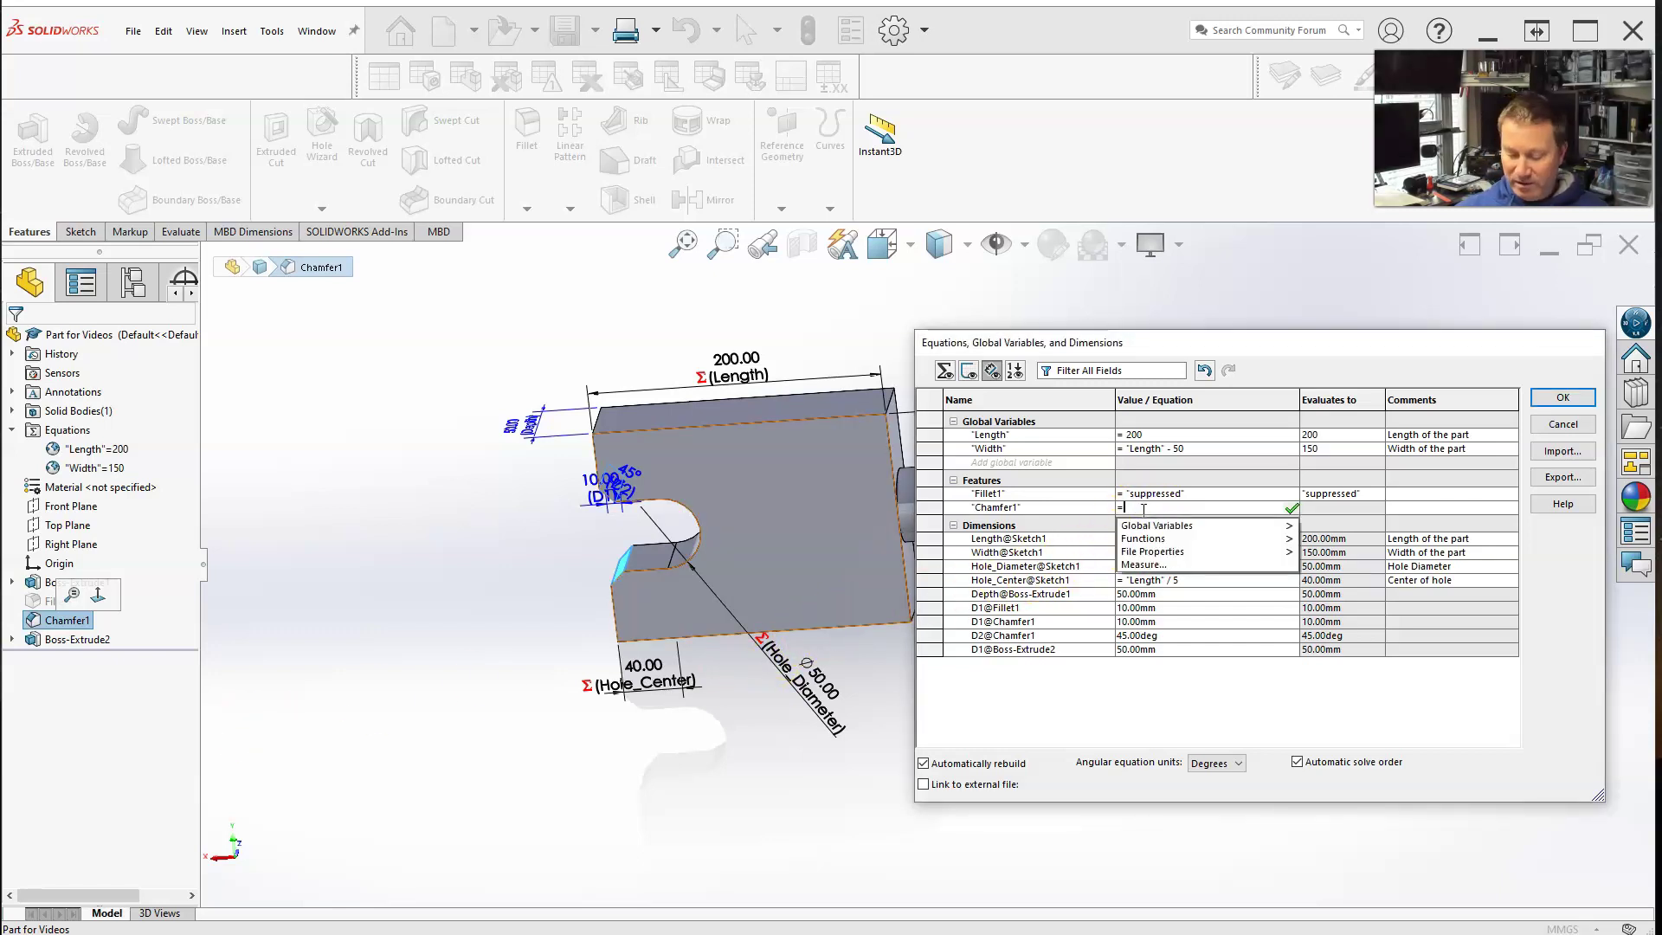
{"action": "type", "text": "1"}
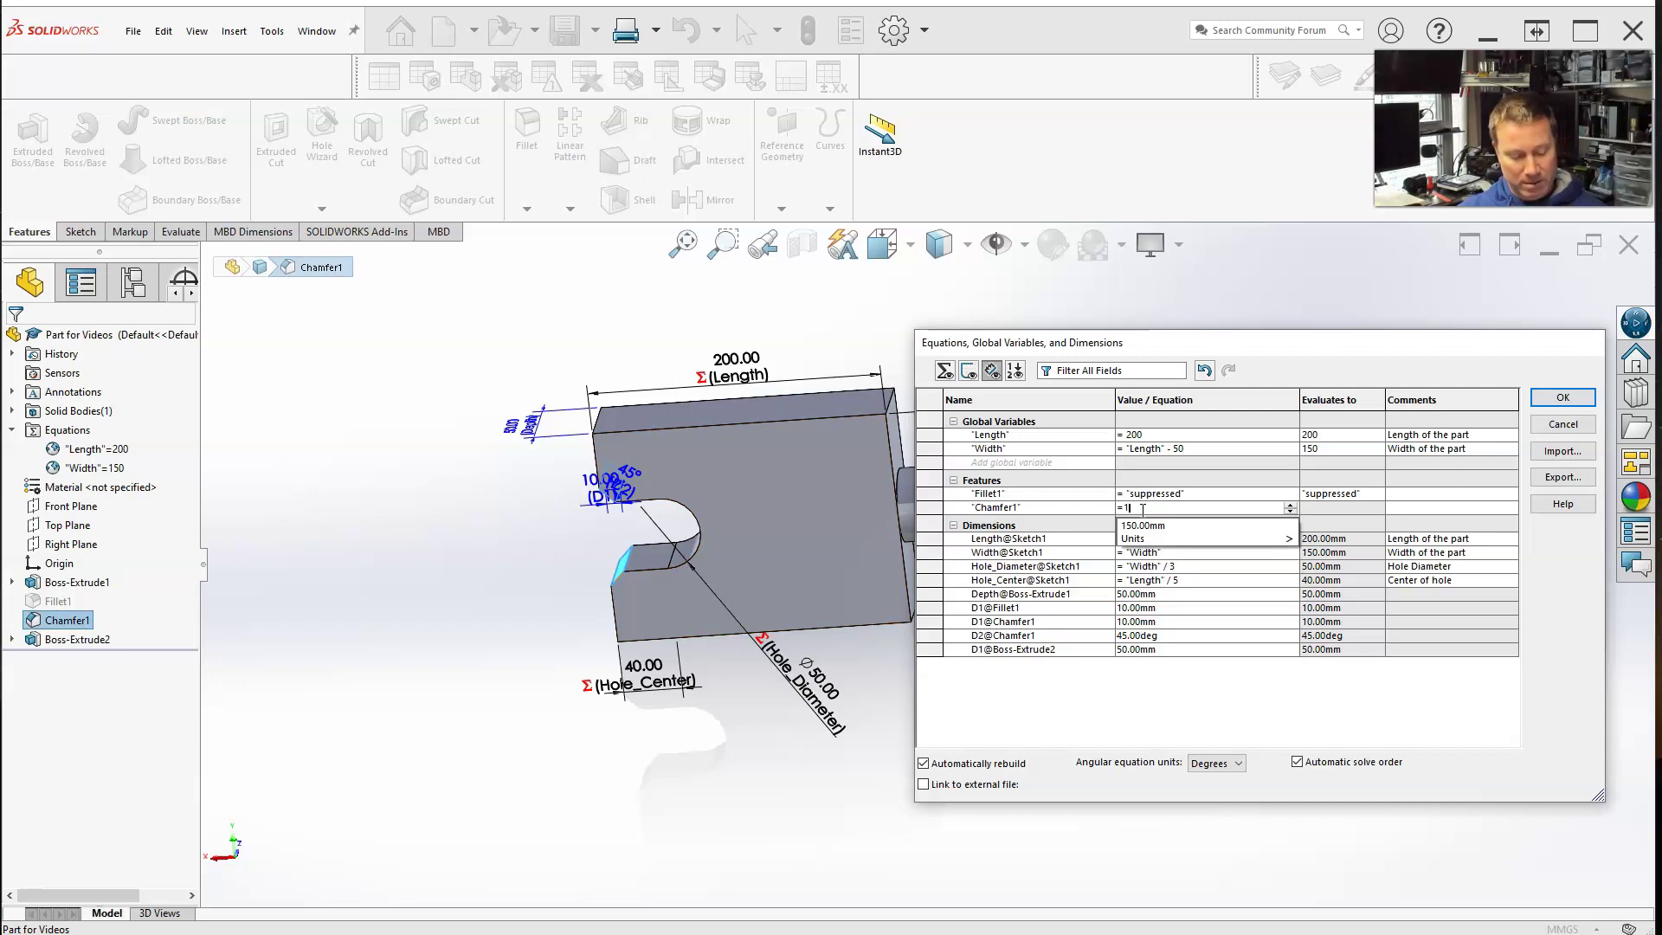
{"action": "key", "text": "Return"}
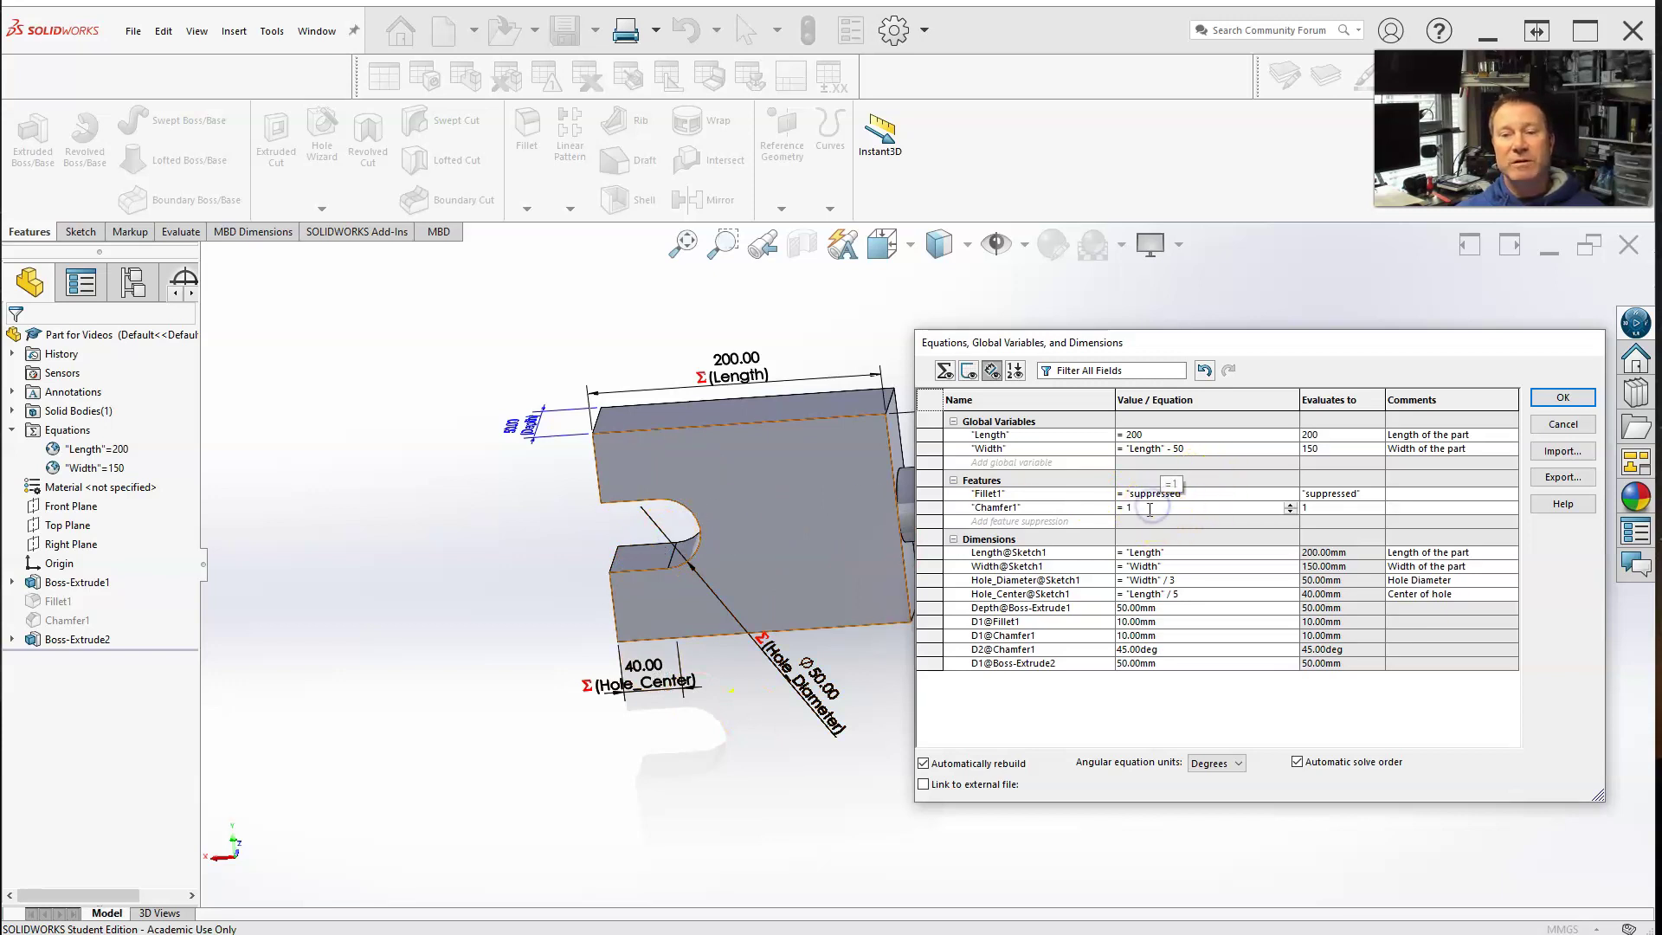
Change the Chamfer1 suppression value to 0.
{"action": "key", "text": "BackSpace"}
{"action": "type", "text": "0"}
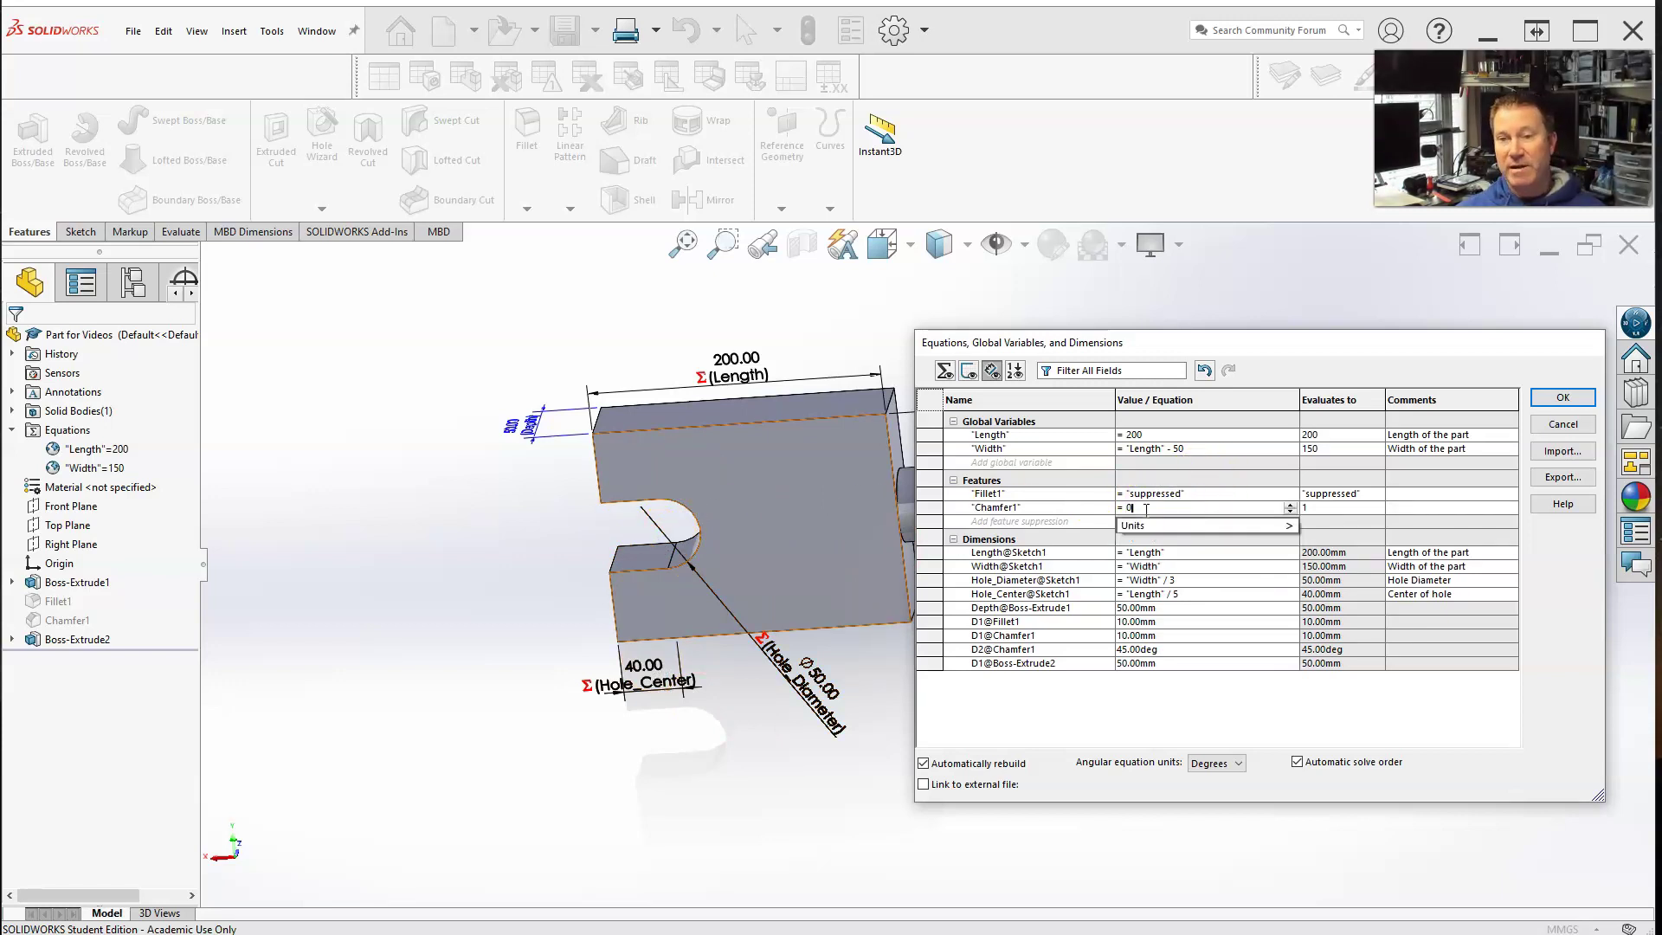
{"action": "key", "text": "Return"}
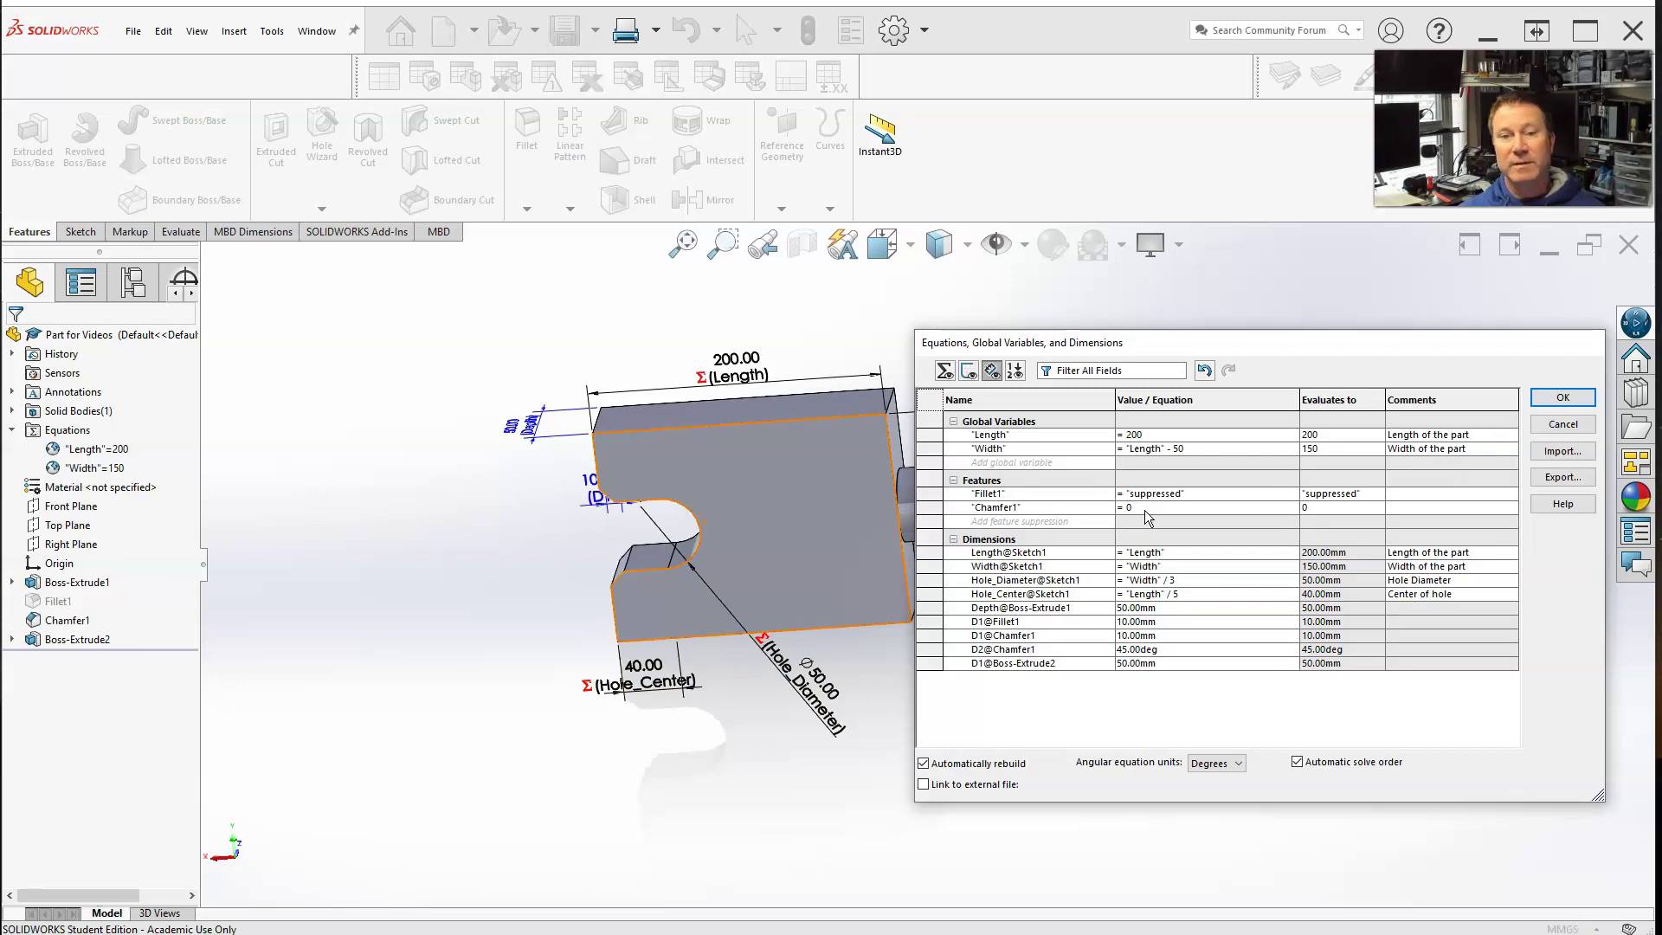
{"action": "scroll", "coordinate": [749, 571], "scroll_direction": "up", "scroll_amount": 2}
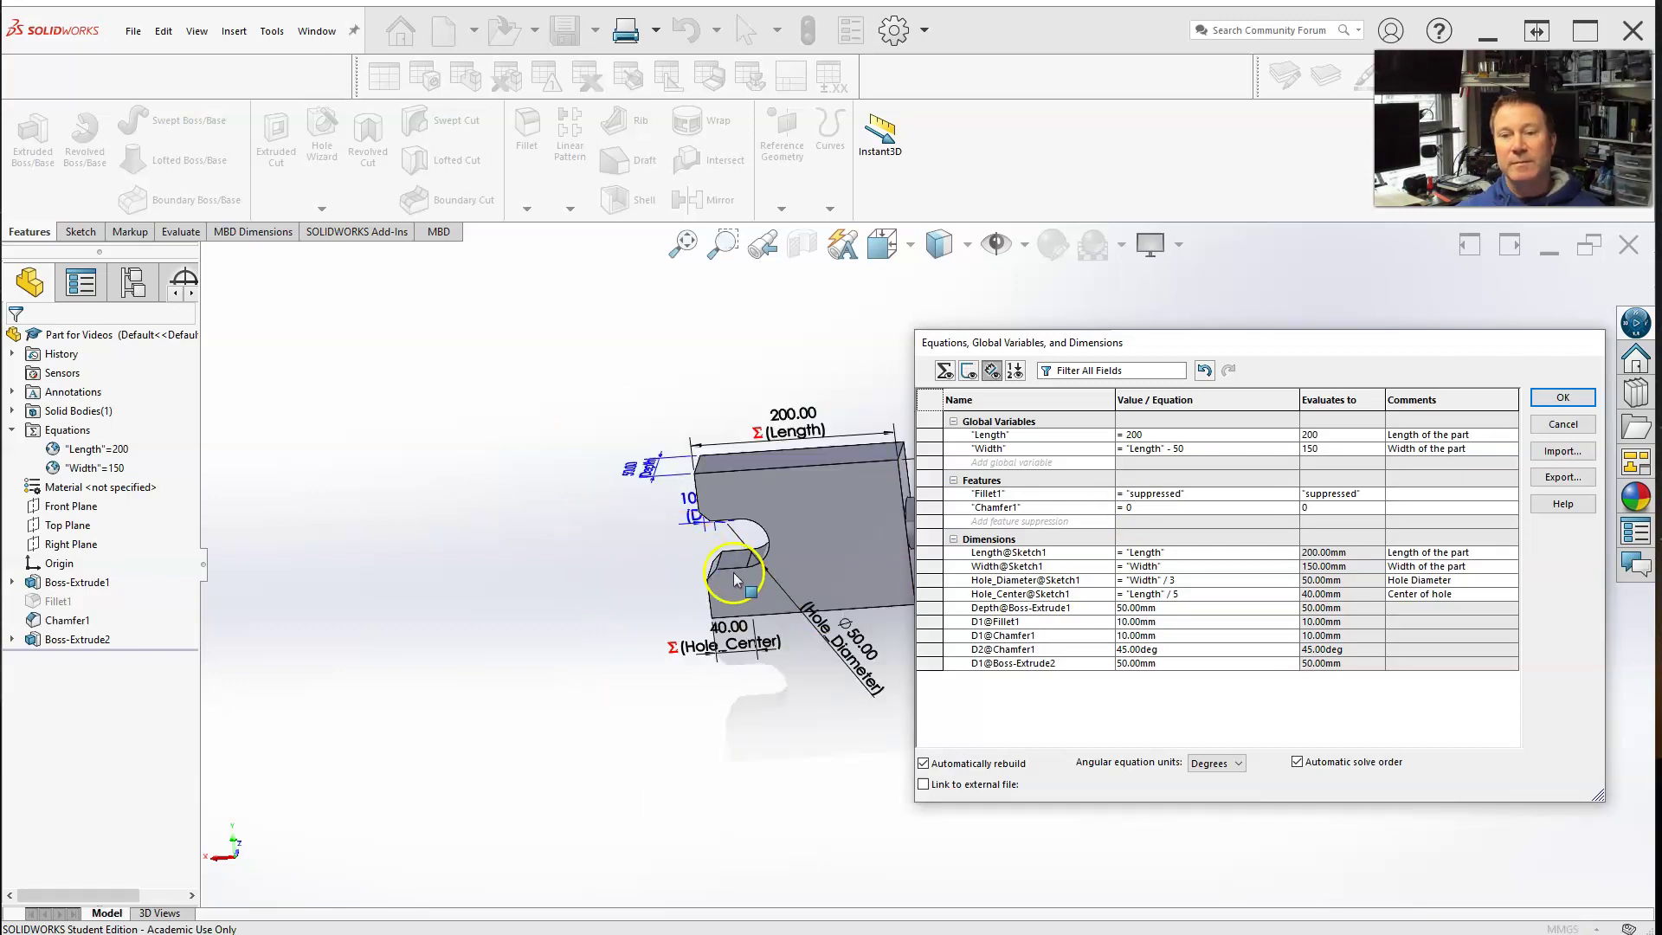
Add a Boss-Extrude2 feature-suppression row in the Equations dialog with value 0.
{"action": "left_click", "coordinate": [1012, 522]}
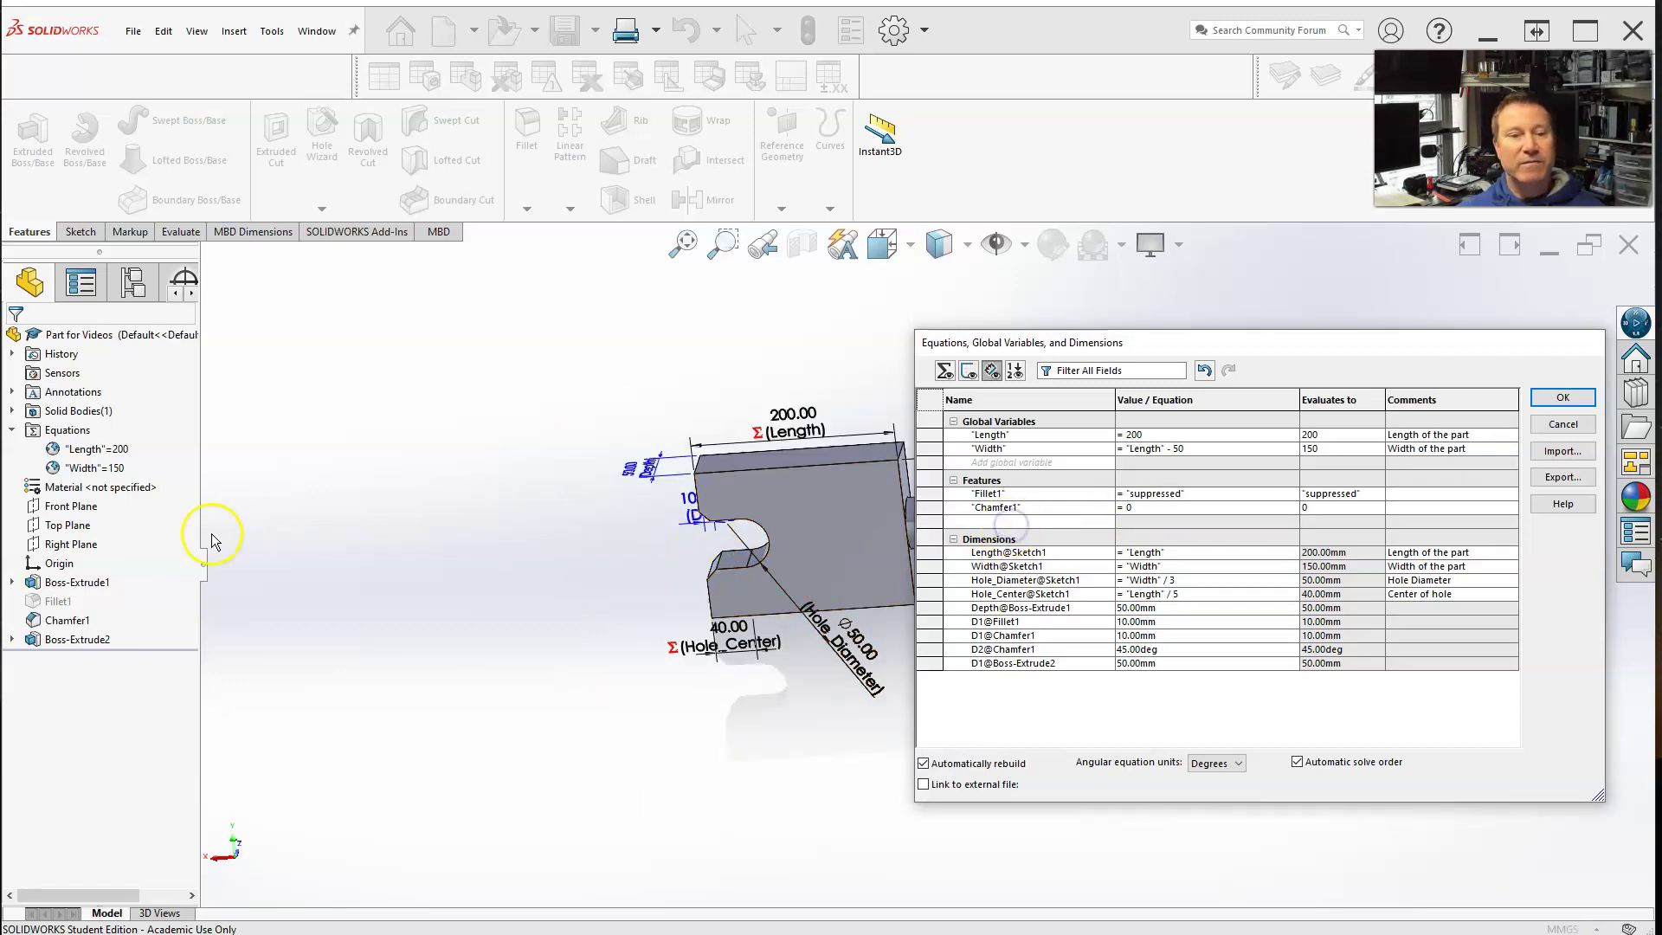
{"action": "left_click", "coordinate": [49, 642]}
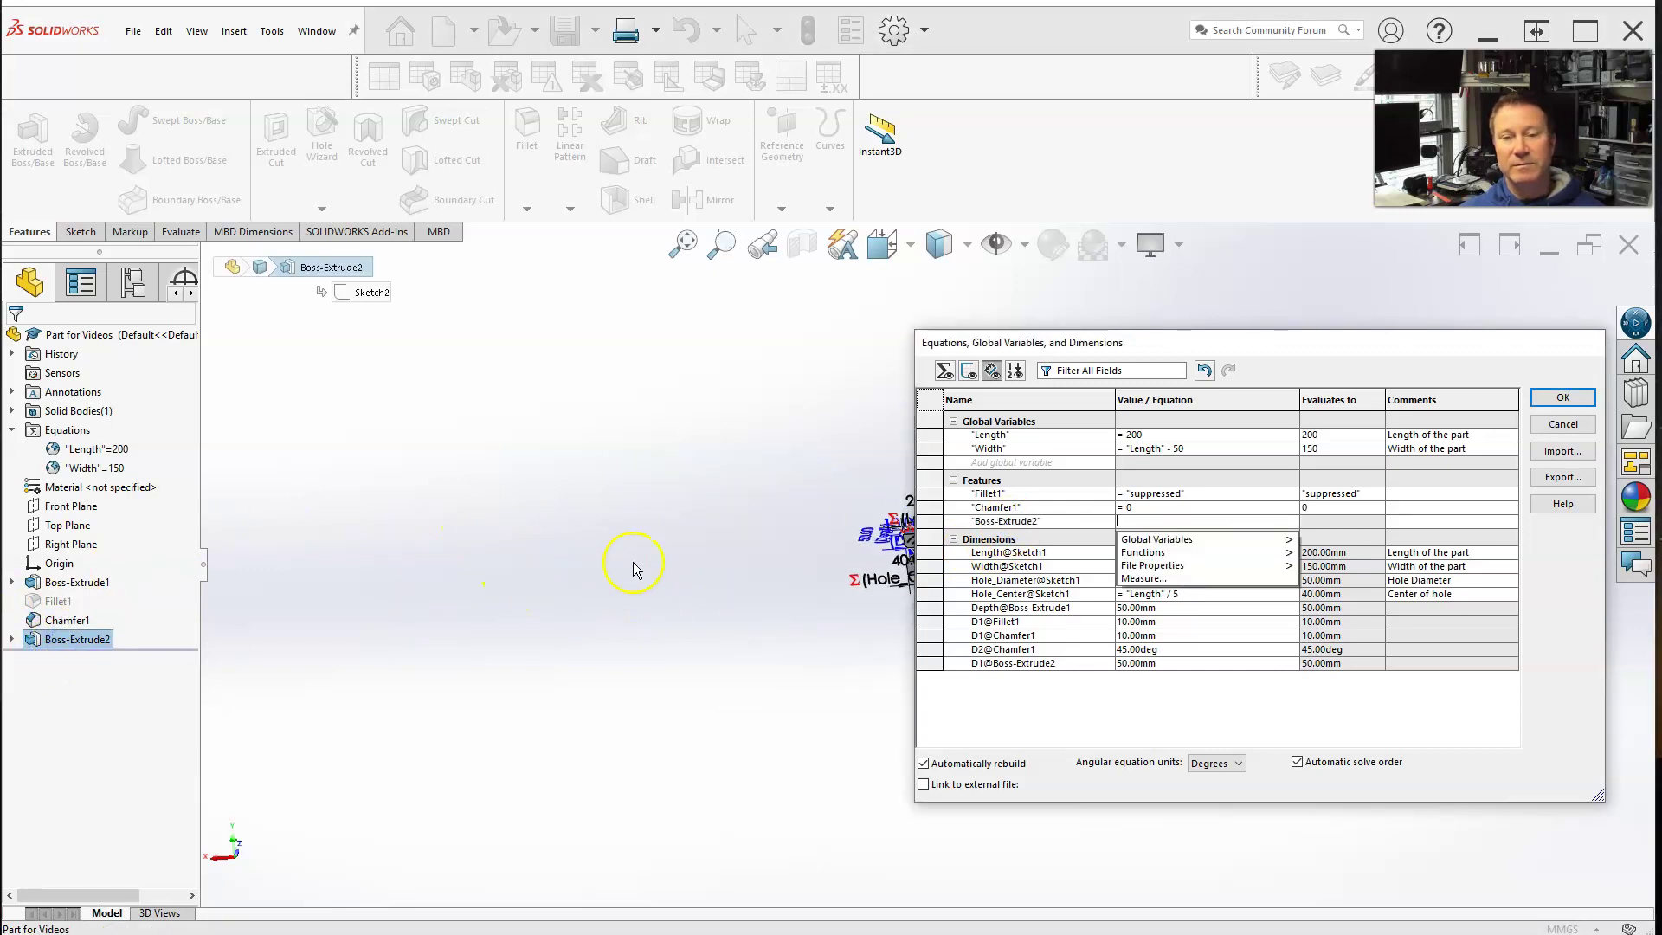
{"action": "left_click", "coordinate": [1198, 347]}
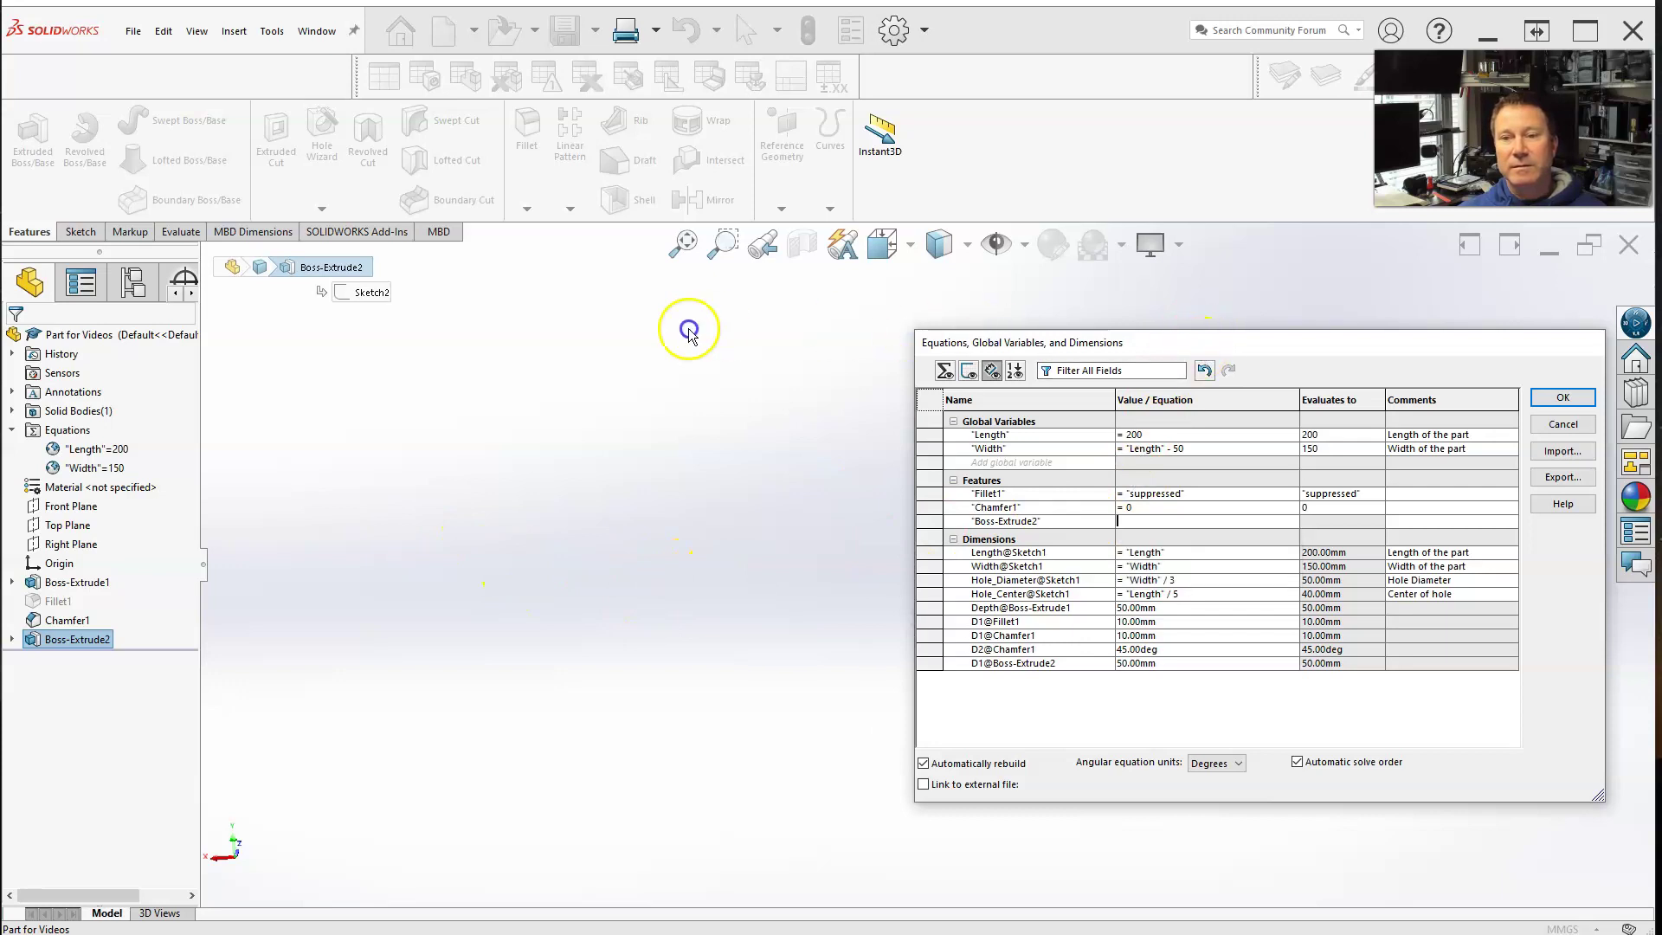
{"action": "left_click_drag", "start_coordinate": [1177, 346], "coordinate": [544, 334]}
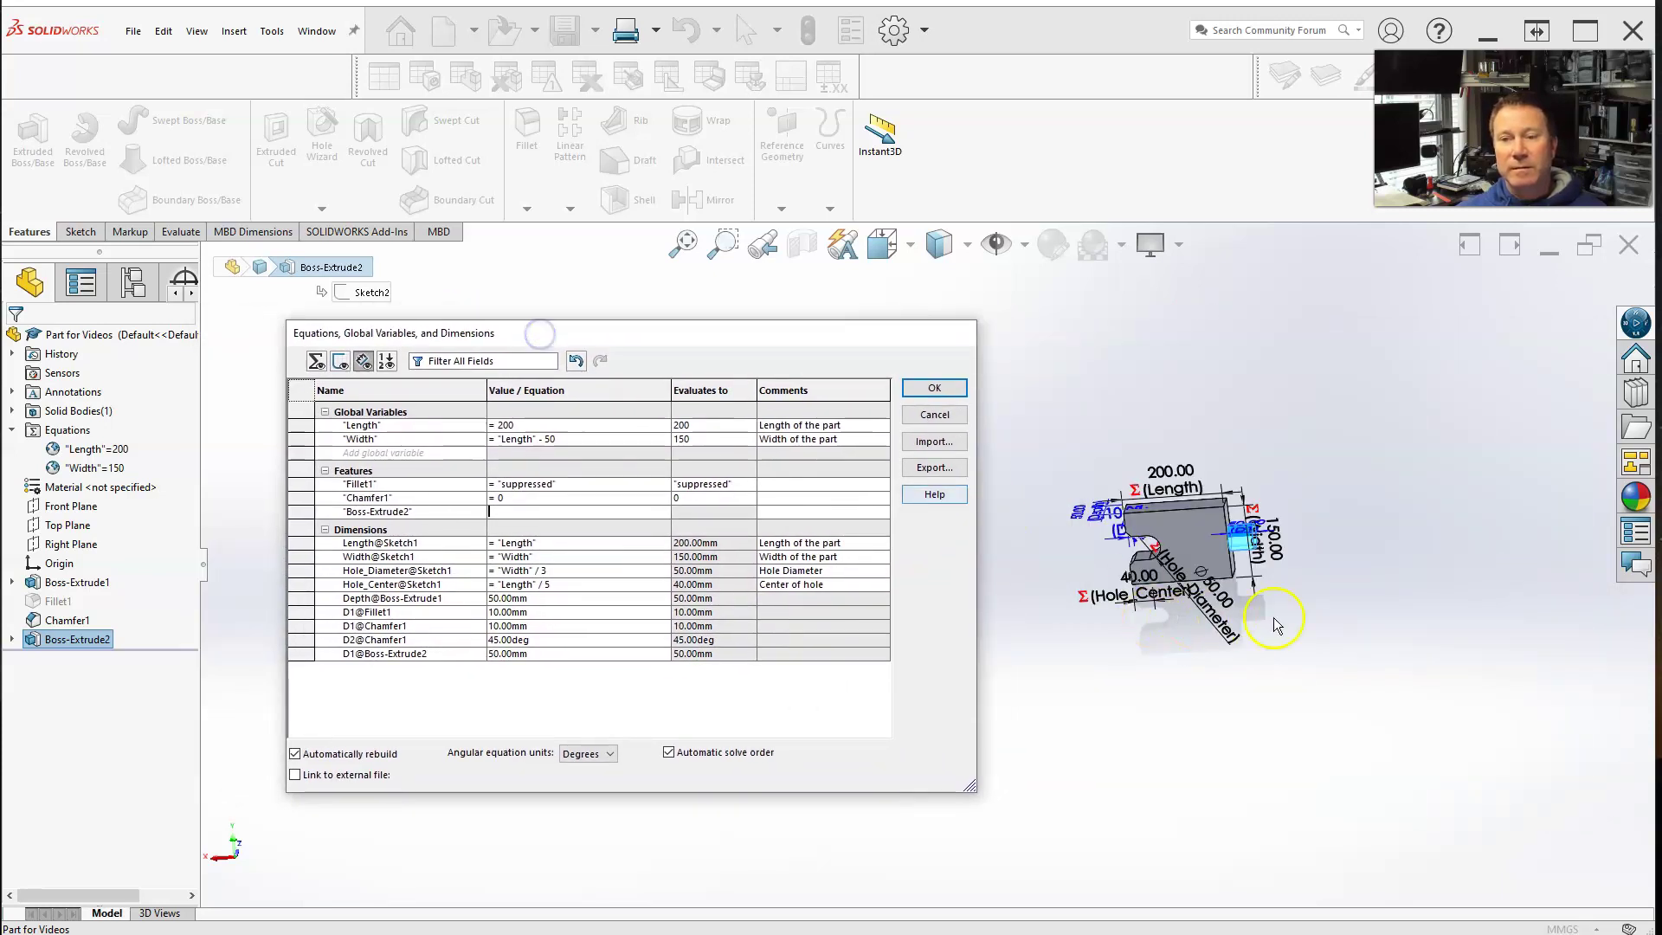
{"action": "left_click", "coordinate": [516, 512]}
{"action": "type", "text": "="}
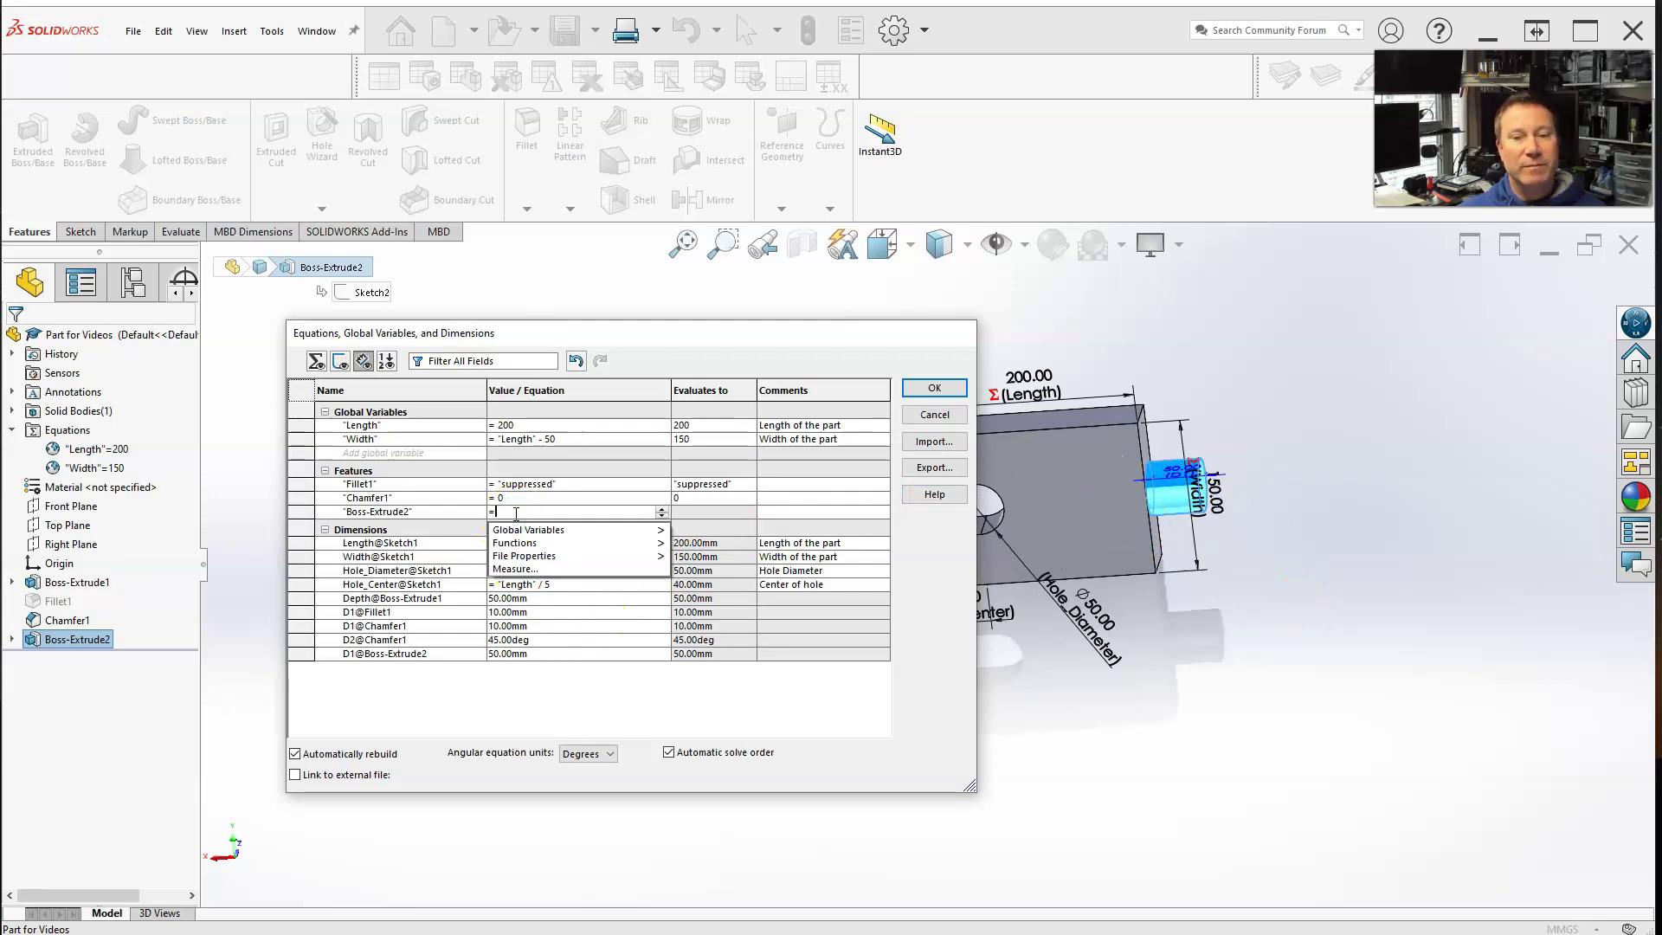
{"action": "type", "text": "su"}
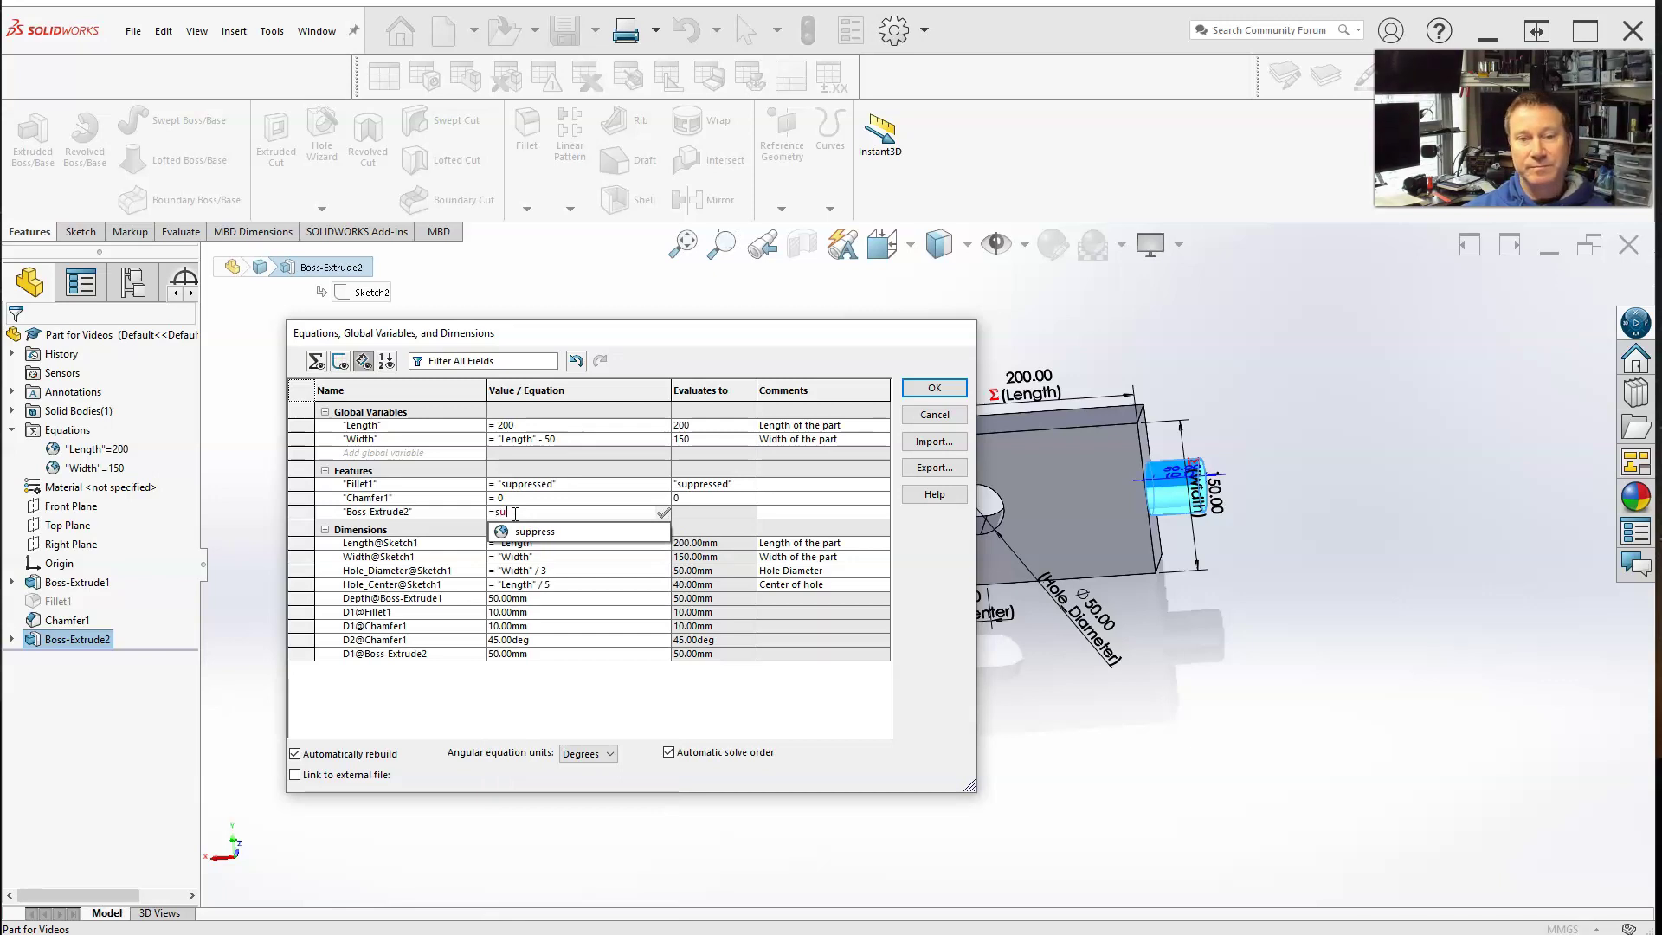
{"action": "key", "text": "BackSpace"}
{"action": "key", "text": "BackSpace"}
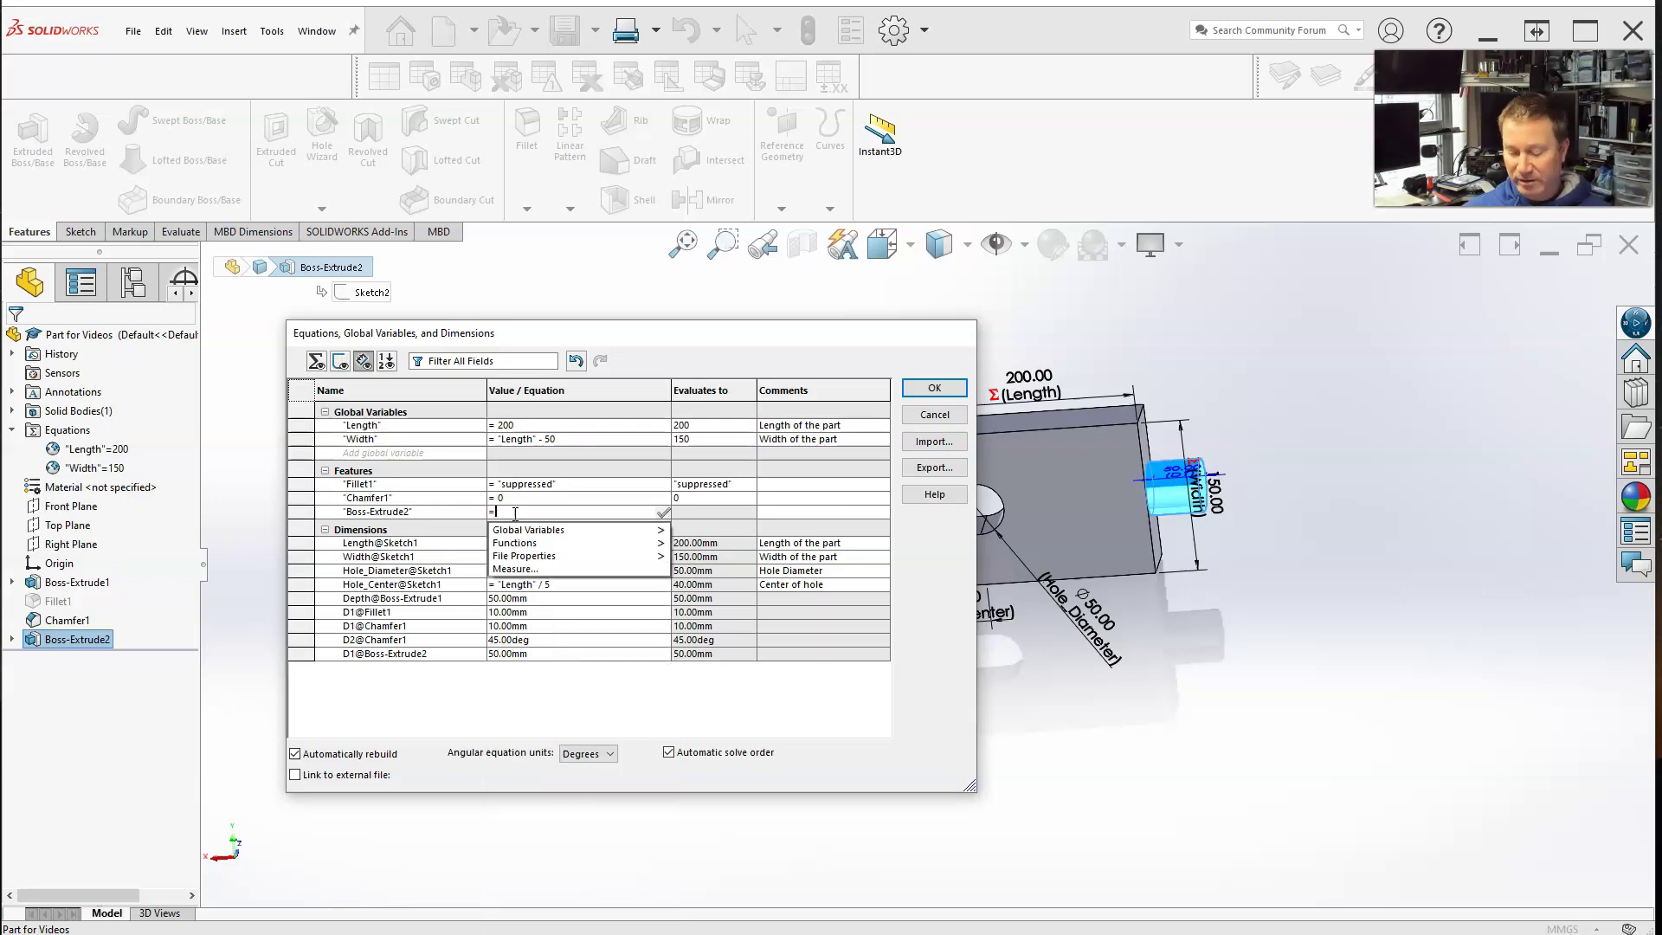
{"action": "type", "text": "0"}
{"action": "key", "text": "Tab"}
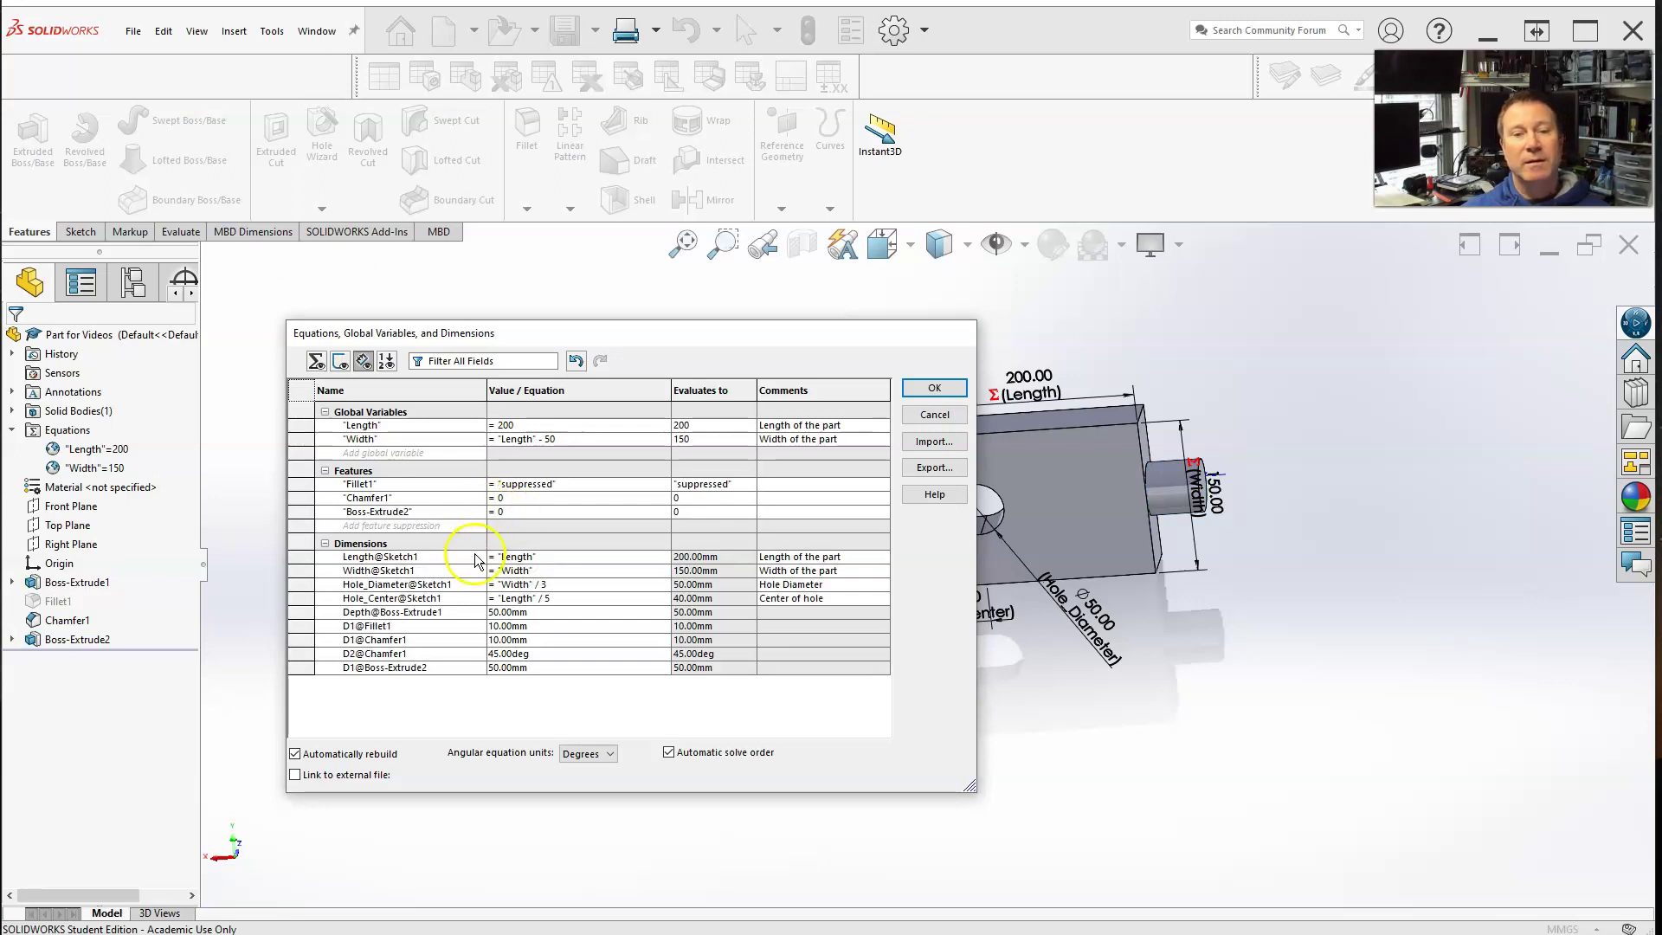
Change the Boss-Extrude2 value to 1, suppressing the round boss.
{"action": "left_click_drag", "start_coordinate": [580, 336], "coordinate": [641, 294]}
{"action": "left_click", "coordinate": [578, 468]}
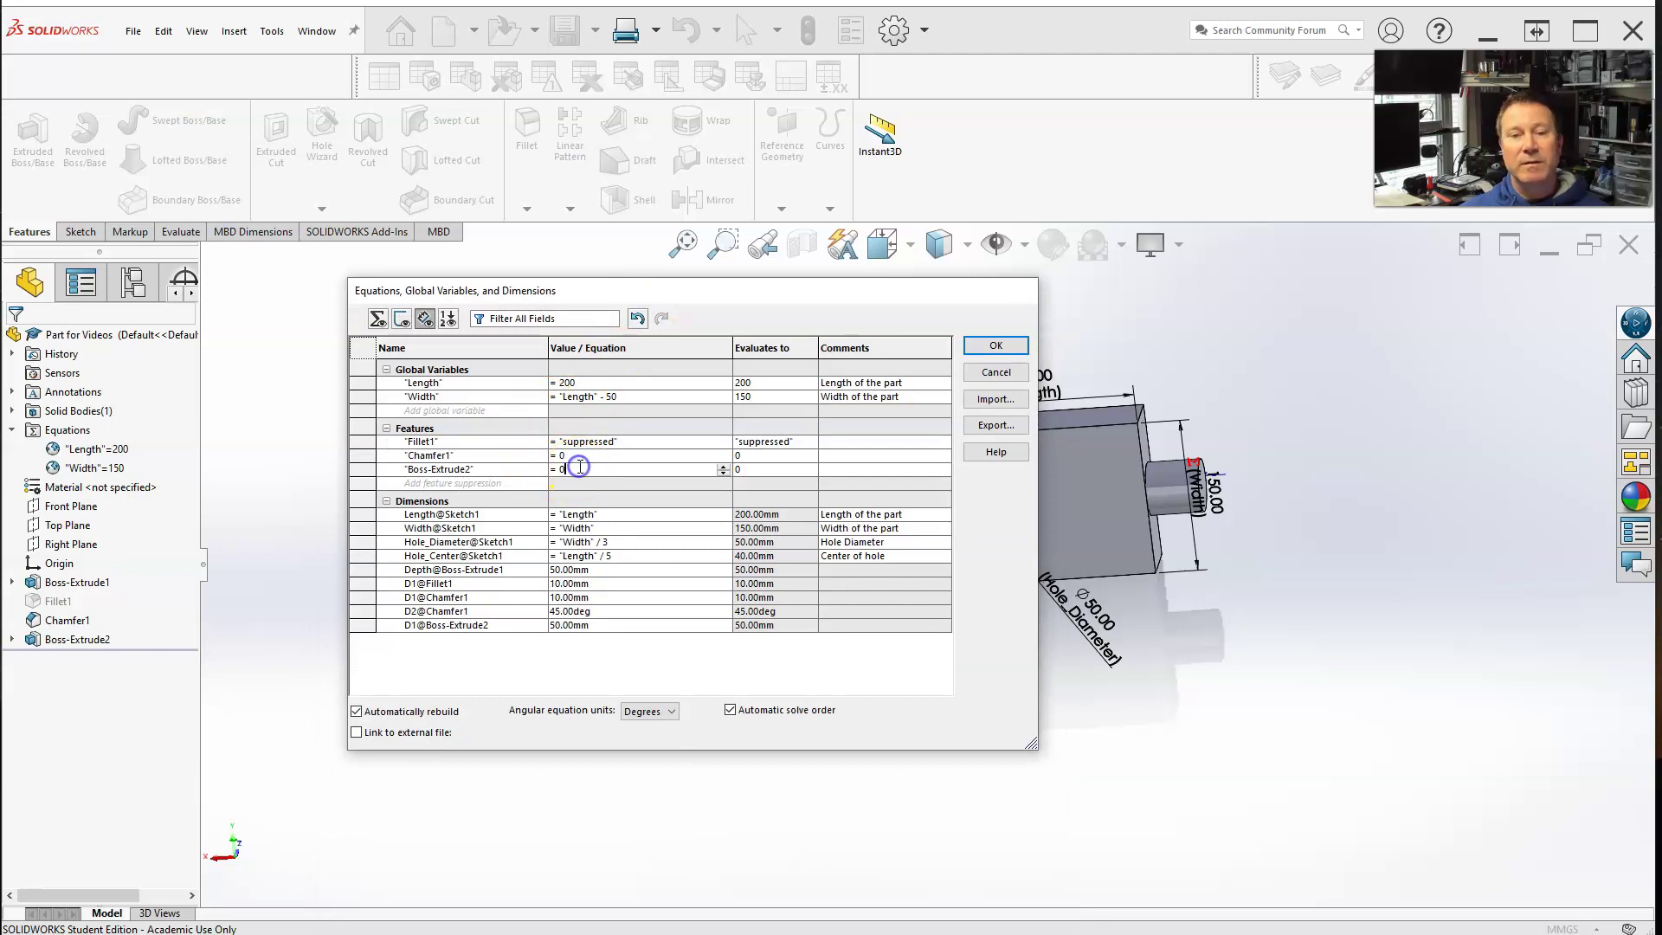
{"action": "key", "text": "BackSpace"}
{"action": "type", "text": "1"}
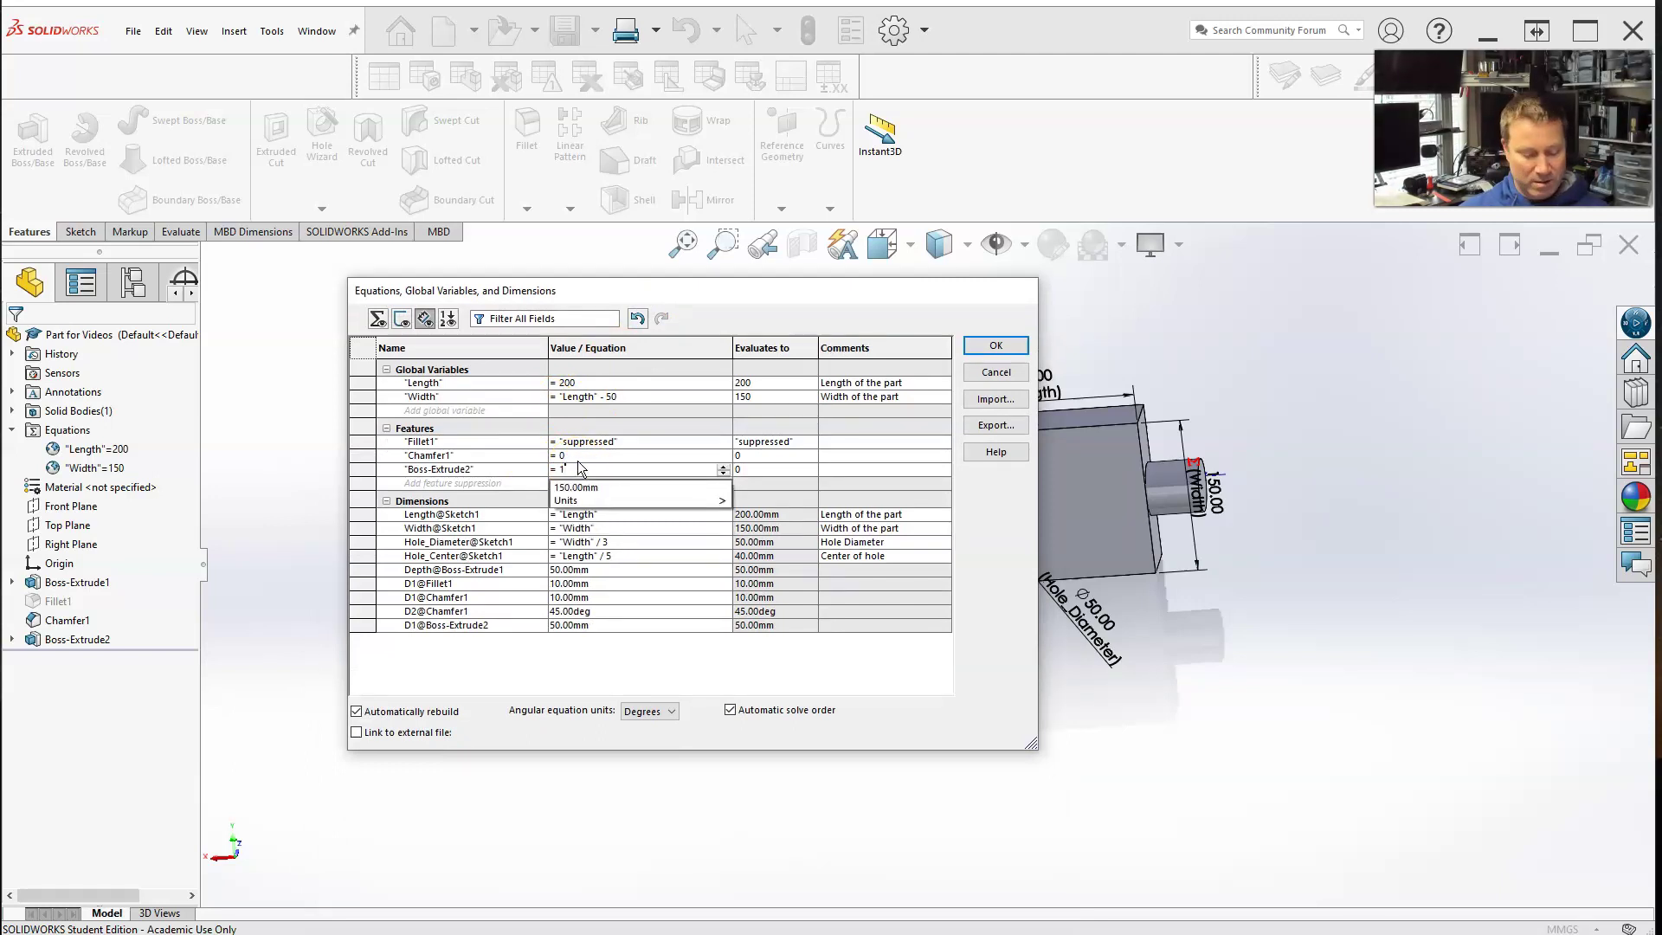
{"action": "key", "text": "Return"}
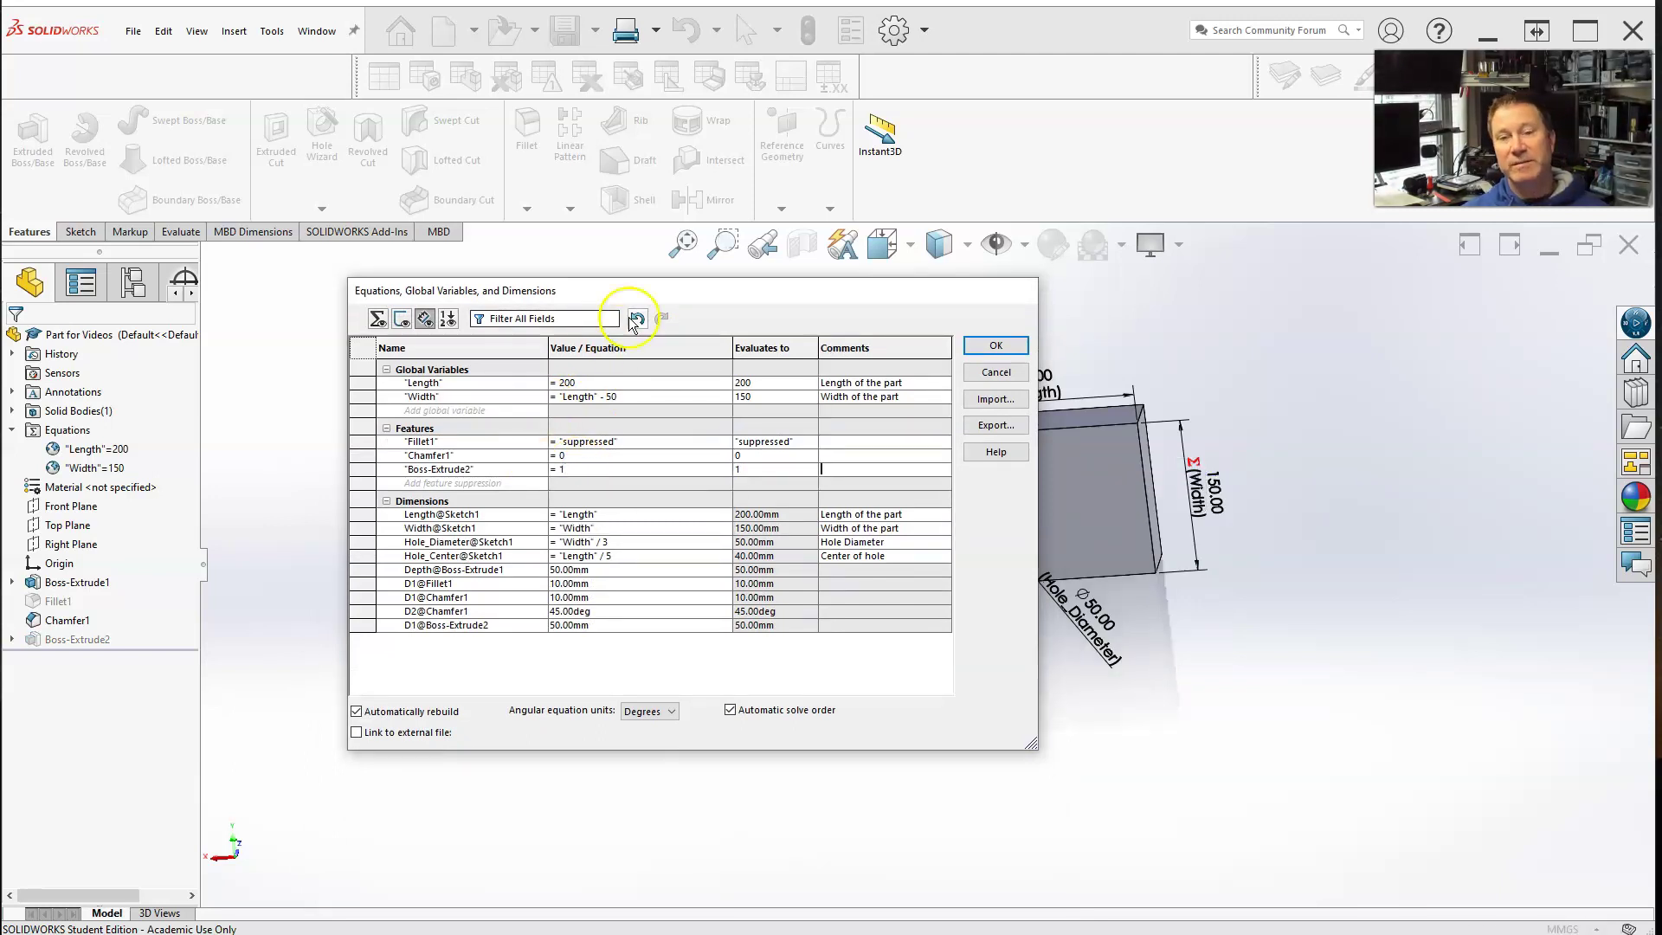
{"action": "mouse_move", "coordinate": [706, 287]}
{"action": "left_mouse_down"}
{"action": "mouse_move", "coordinate": [708, 404]}
{"action": "mouse_move", "coordinate": [730, 298]}
{"action": "left_mouse_up"}
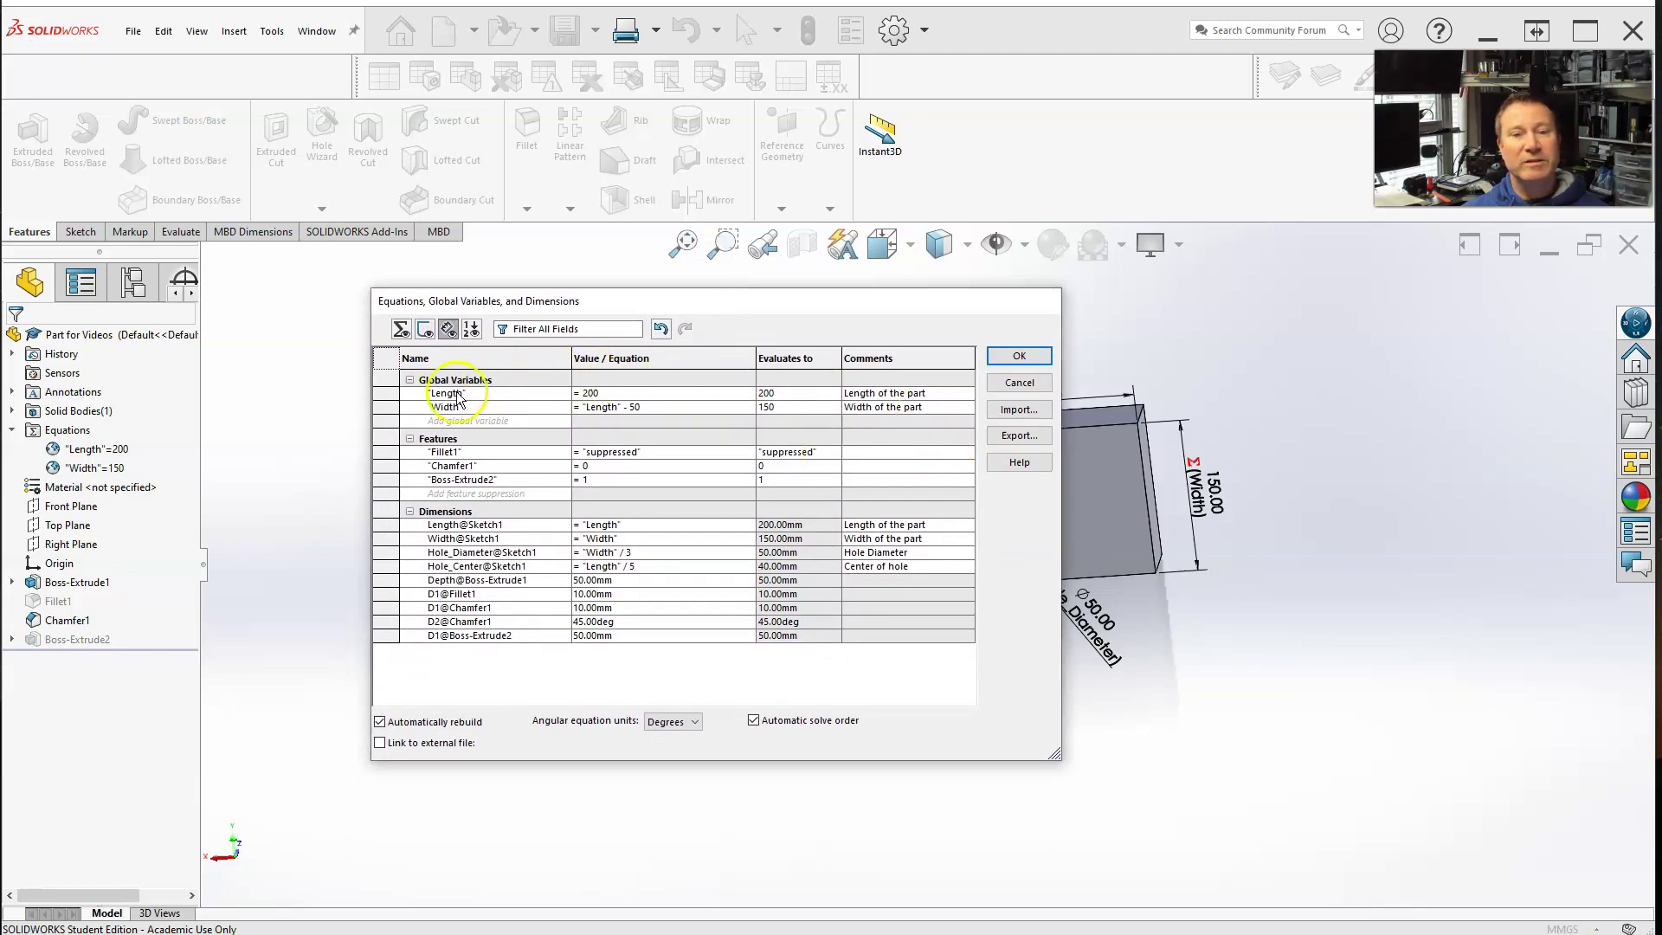